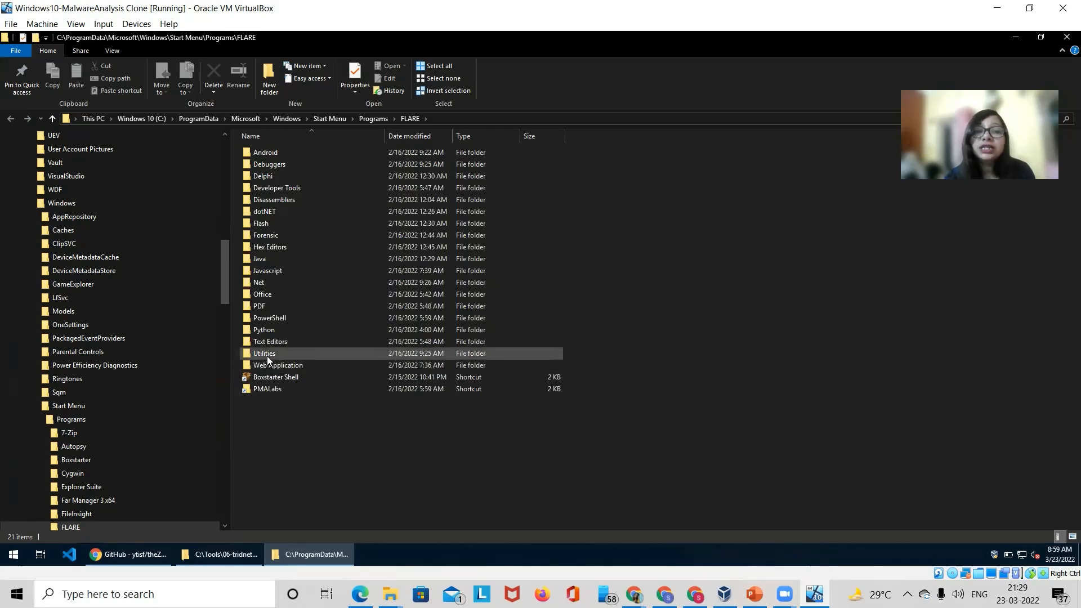
# - Look through the tool shortcuts in the FLARE Utilities folder, then close the folder window
pyautogui.click(263, 353)
pyautogui.doubleClick(263, 354)
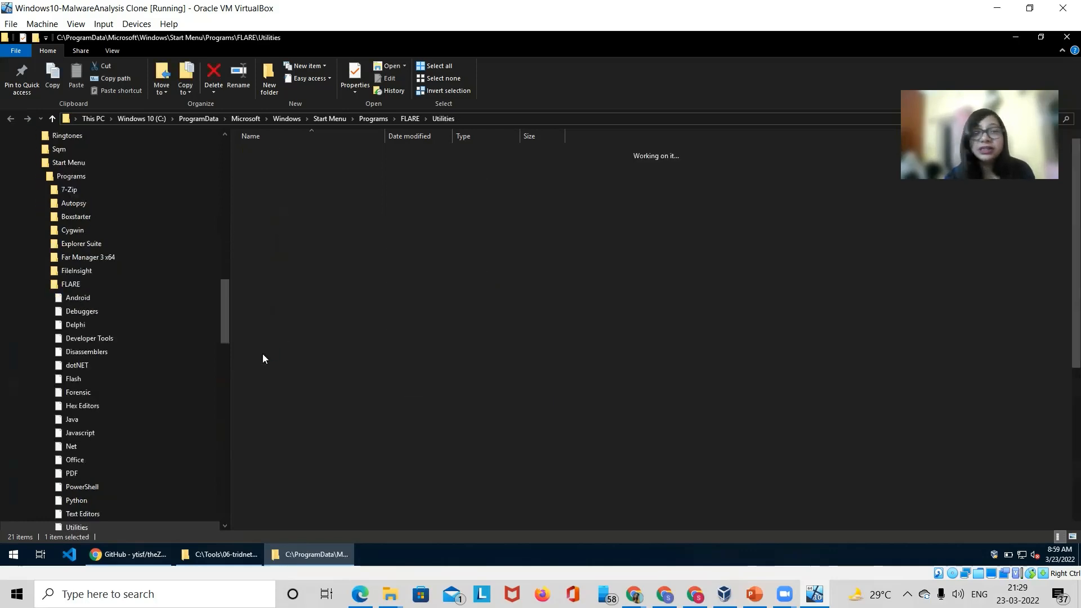
pyautogui.scroll(-5, 311, 447)
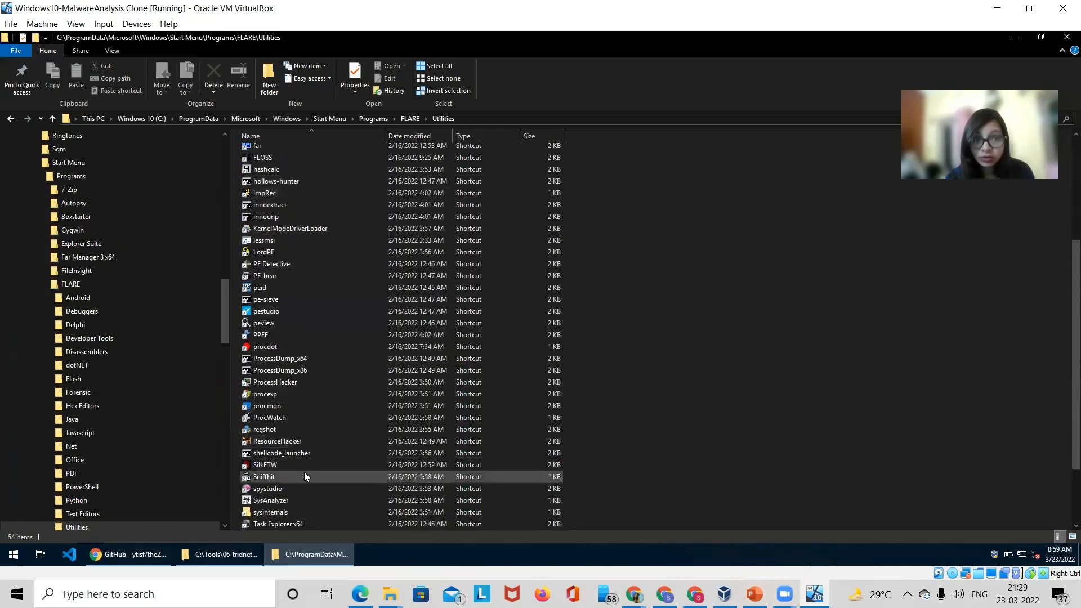
pyautogui.scroll(-3, 300, 389)
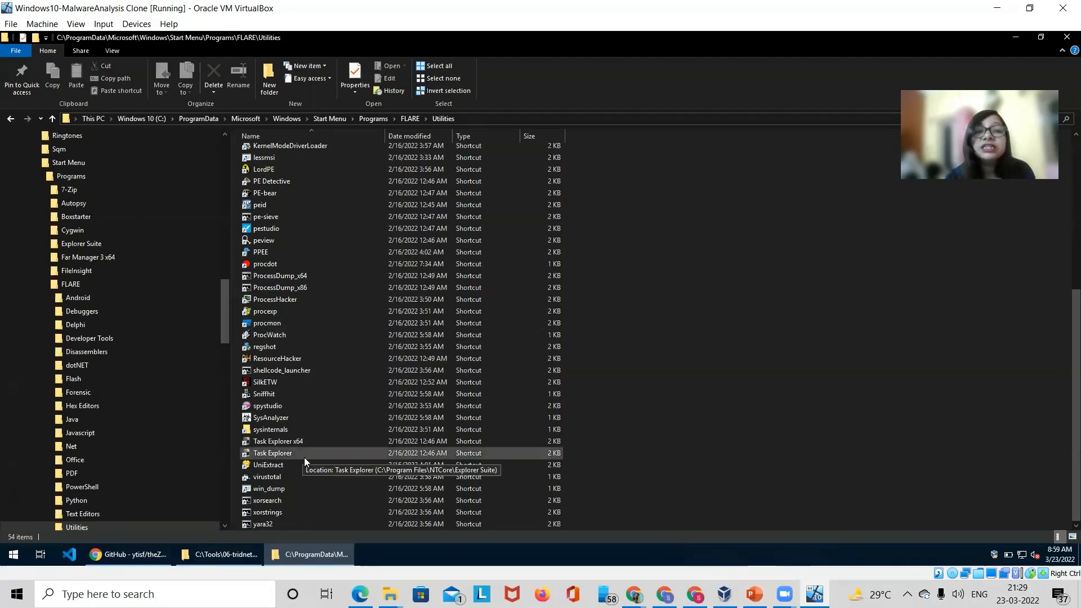
pyautogui.scroll(7, 304, 457)
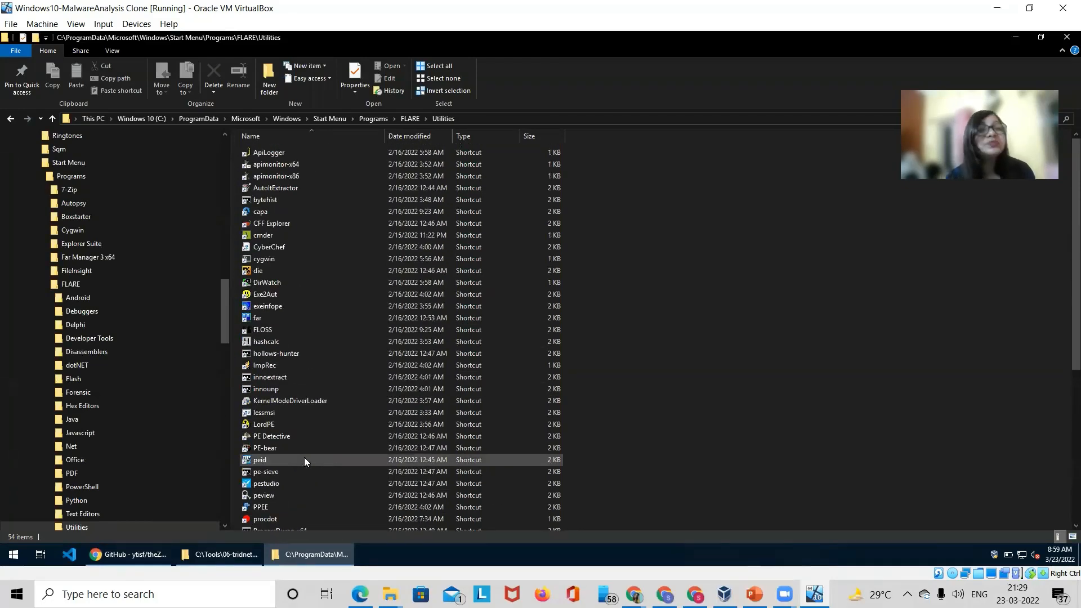
pyautogui.click(1065, 42)
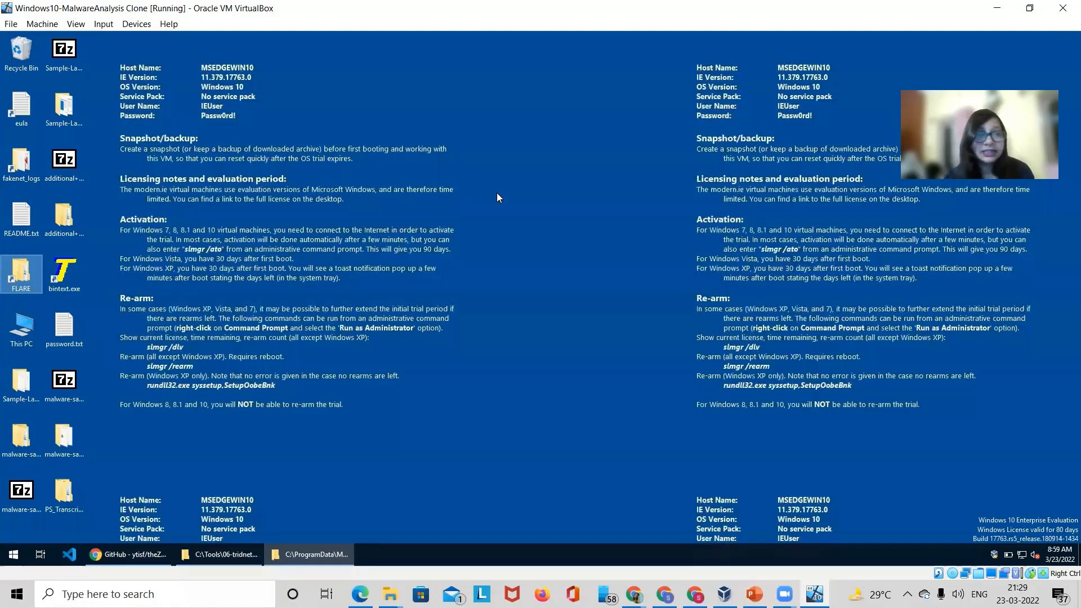
# - Switch to Chrome and view the TrIDNet 1.95 download page on Uptodown with its web address highlighted
pyautogui.click(123, 556)
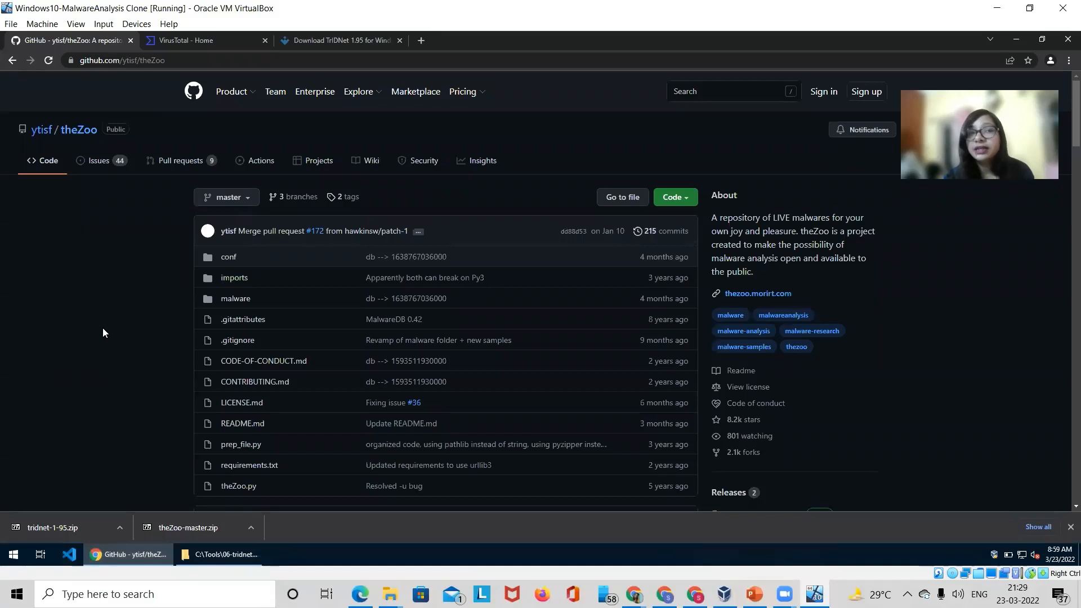
pyautogui.click(328, 41)
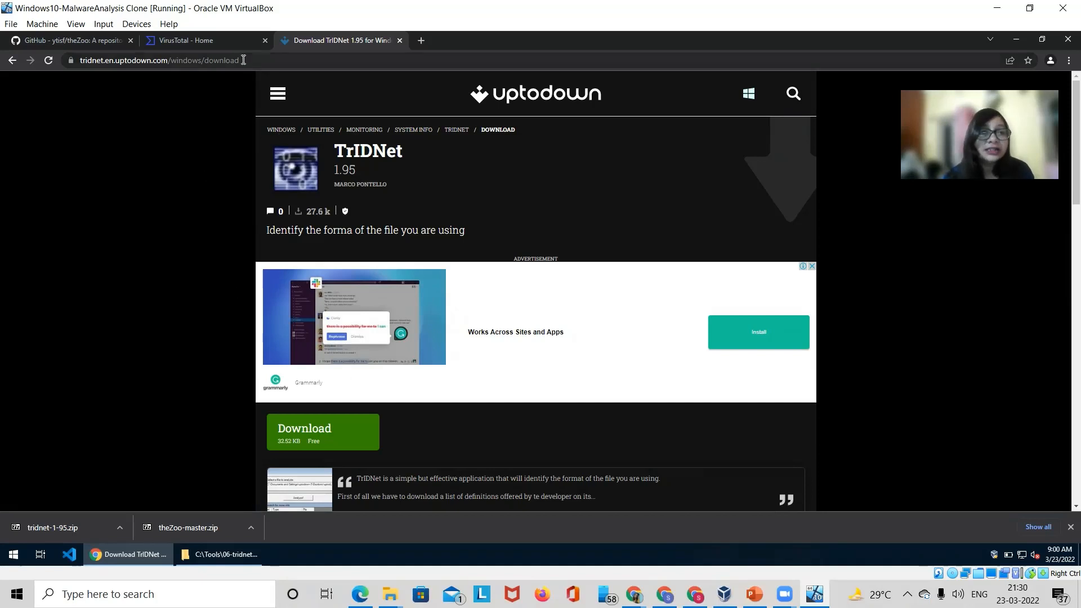
pyautogui.click(81, 62)
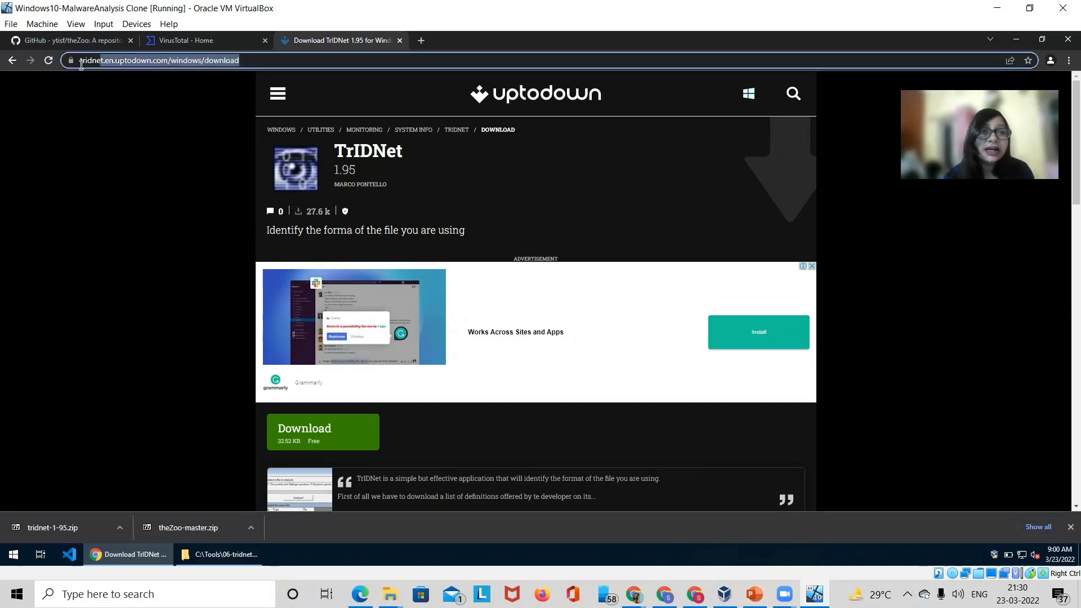
# - Search Google for "tridnet download" in a new tab and open the Uptodown TrIDNet for Windows page, closing the older TrIDNet page
pyautogui.click(421, 39)
pyautogui.write('tridnet download')
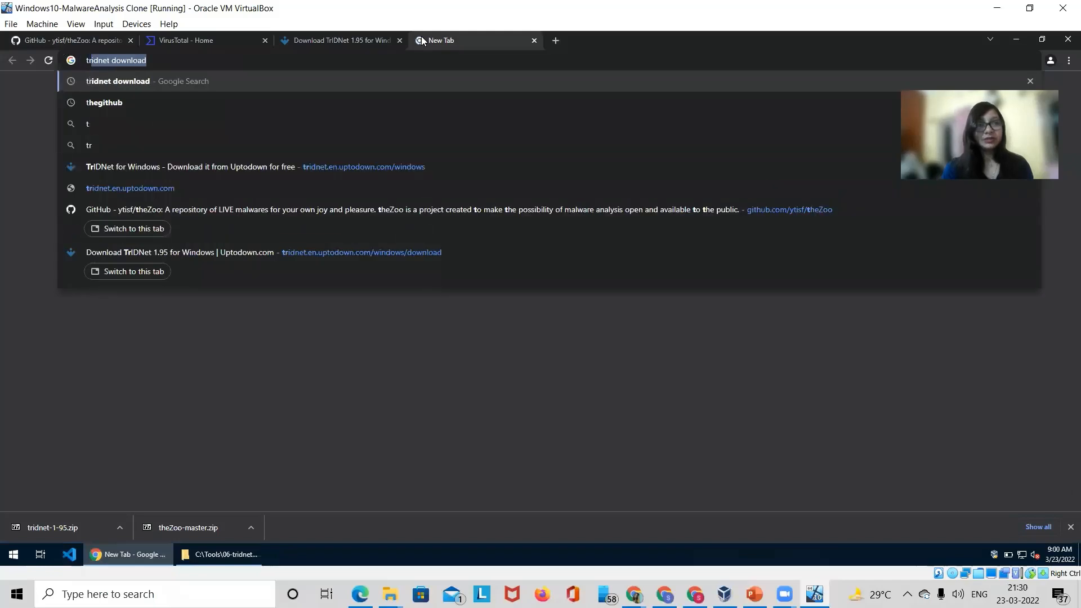
pyautogui.press('Right')
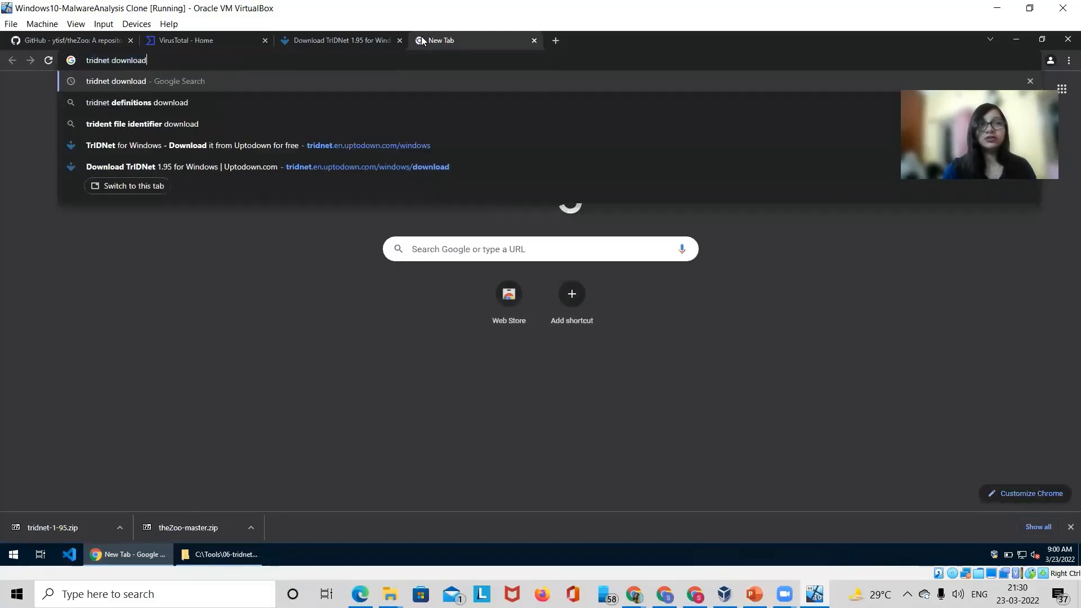
pyautogui.press('Return')
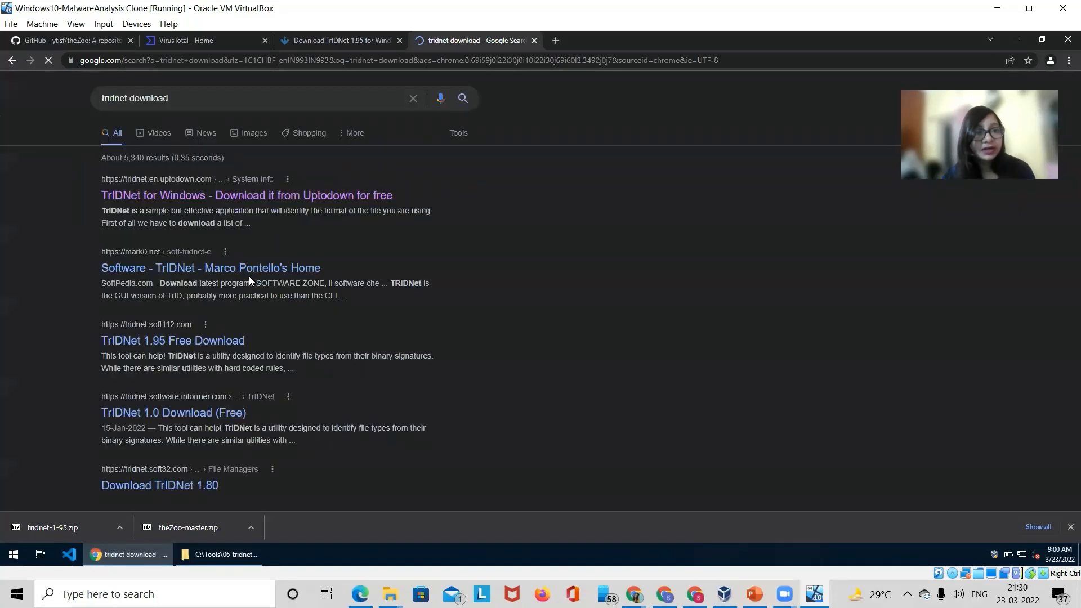
pyautogui.click(162, 198)
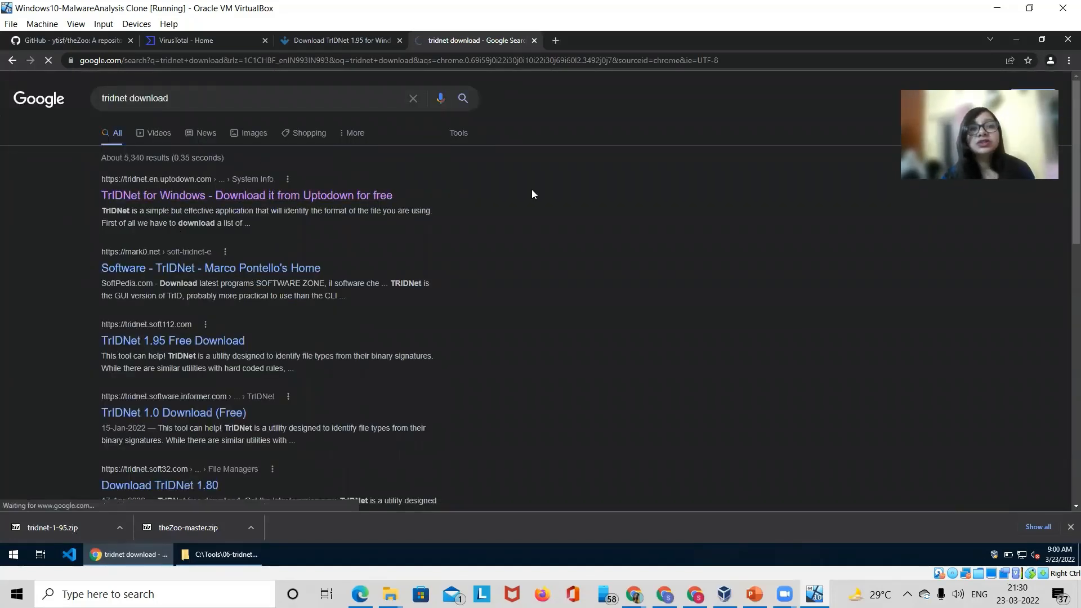
pyautogui.click(398, 41)
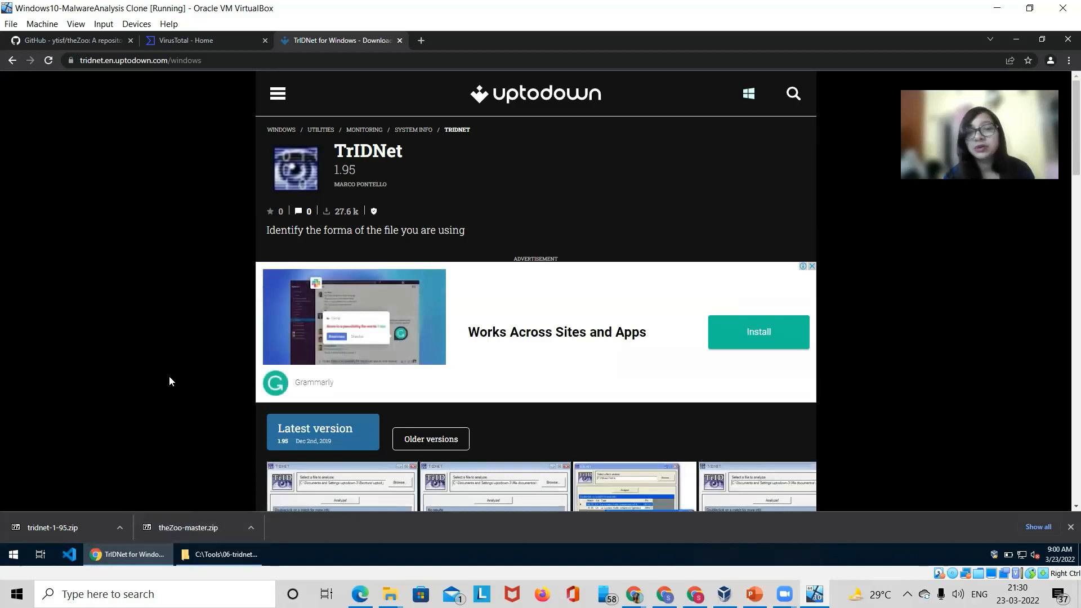
pyautogui.scroll(-2, 225, 465)
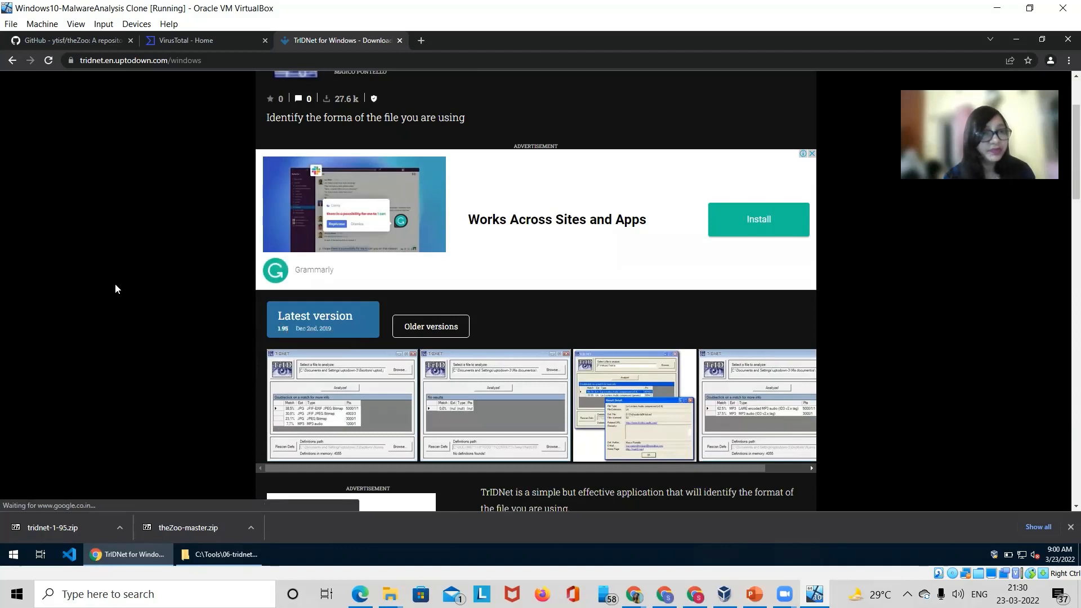
# - Bring up the VirusTotal home page and review its options for analysing files, URLs and hashes
pyautogui.click(184, 42)
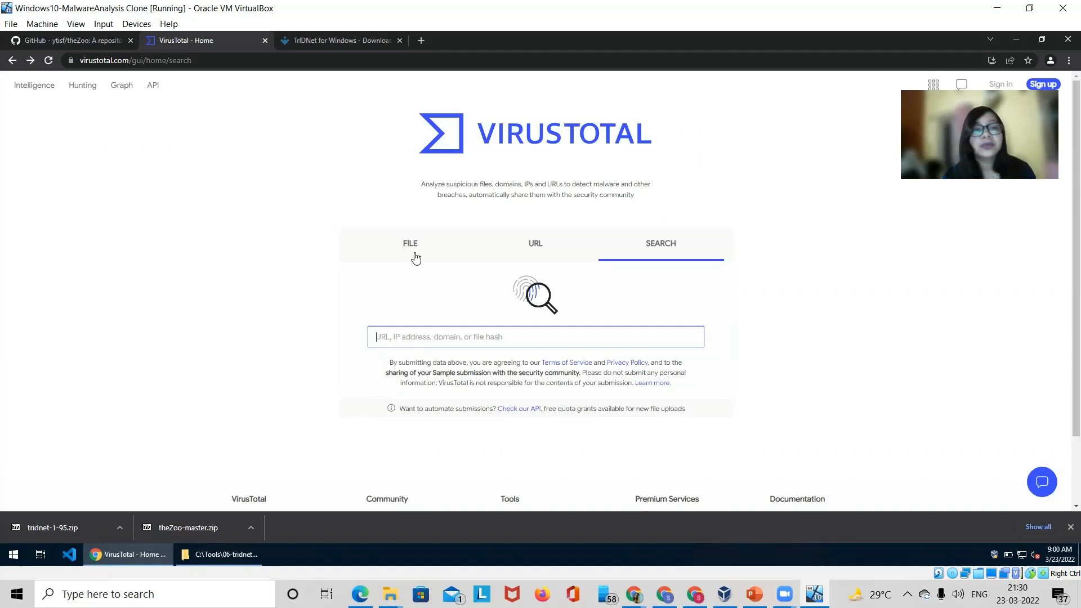
pyautogui.click(538, 244)
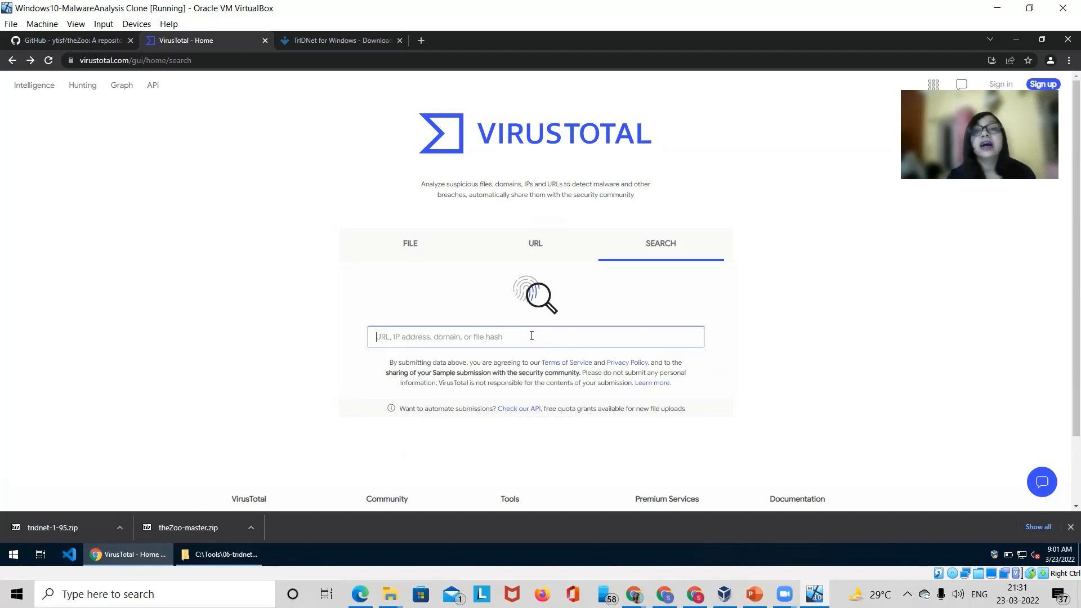
# - Return from theZoo's GitHub page to Google, rerun the search "thezoo github" and open the ytisf/theZoo repository
pyautogui.click(70, 40)
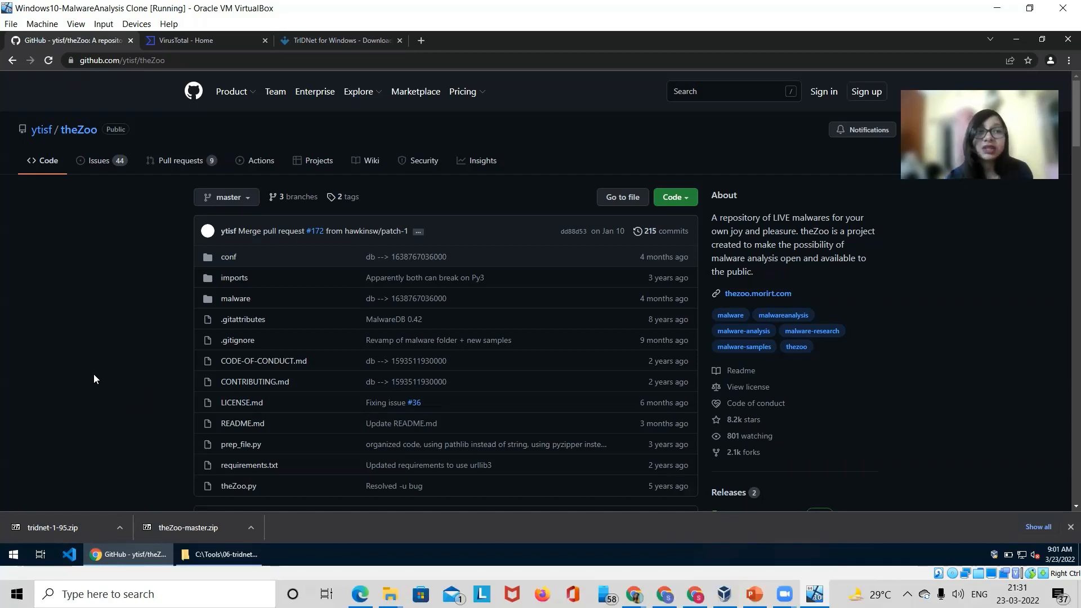
pyautogui.moveTo(169, 60); pyautogui.dragTo(81, 52)
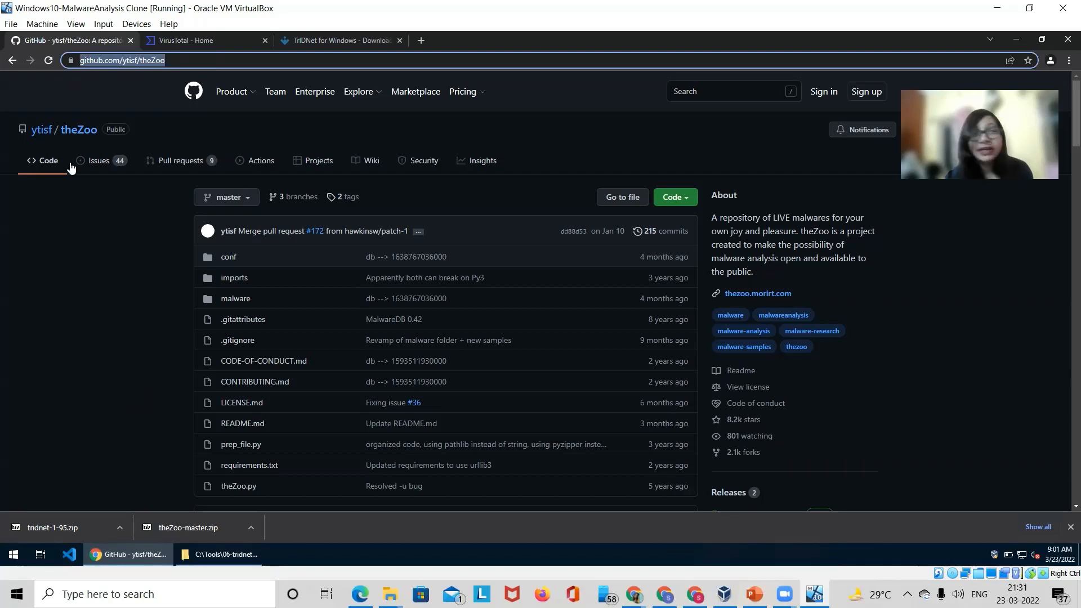
pyautogui.press('Return')
pyautogui.click(11, 66)
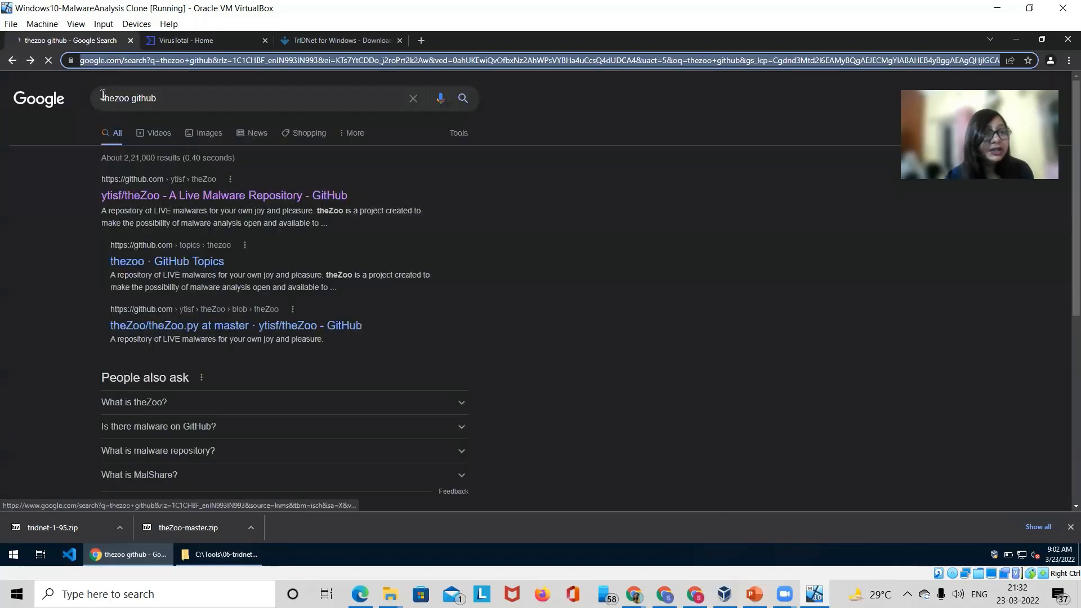
pyautogui.moveTo(186, 98); pyautogui.dragTo(92, 87)
pyautogui.click(190, 98)
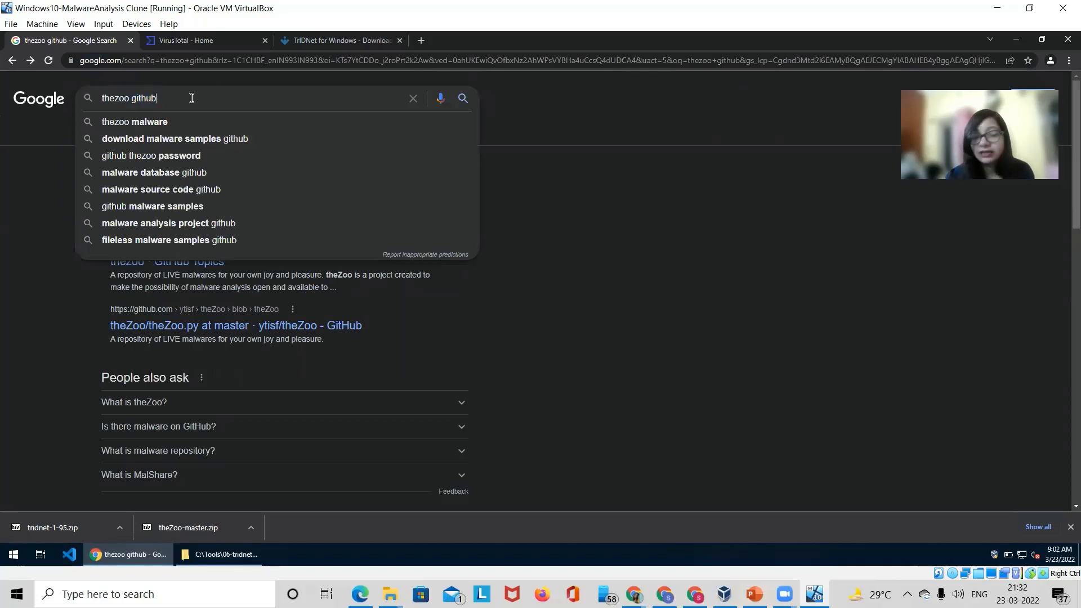
pyautogui.press('Return')
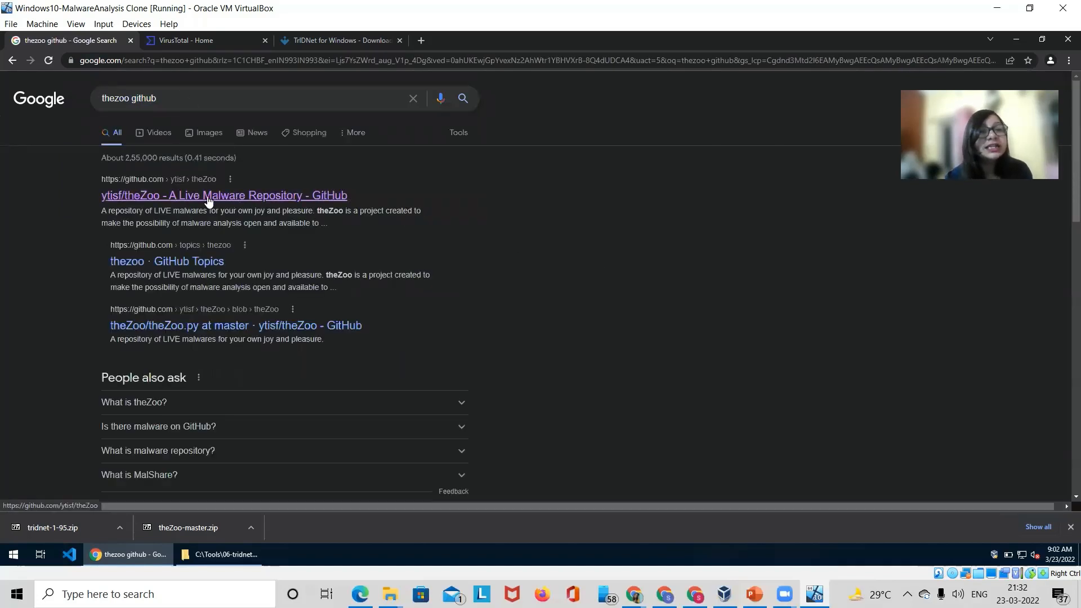
pyautogui.click(129, 197)
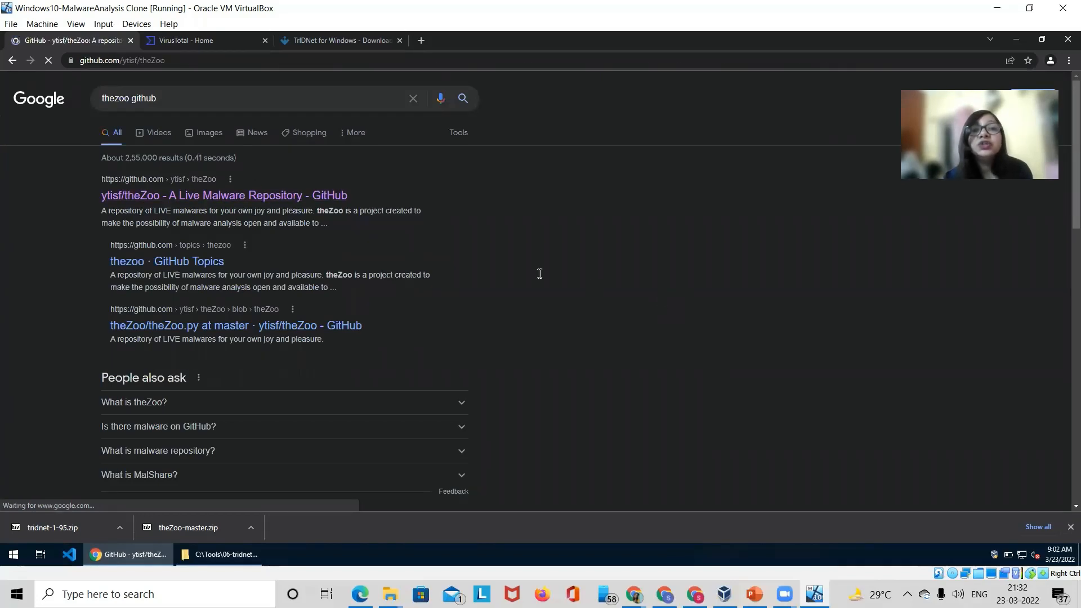
# - Review theZoo's README on GitHub and view the repository's clone and ZIP download options
pyautogui.scroll(-12, 123, 364)
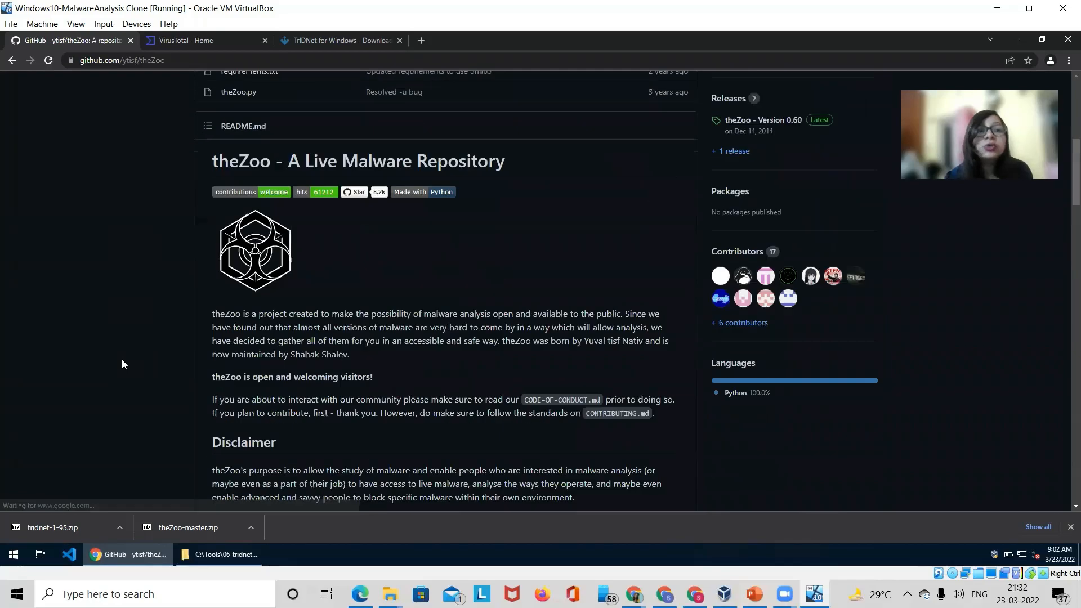
pyautogui.scroll(12, 445, 394)
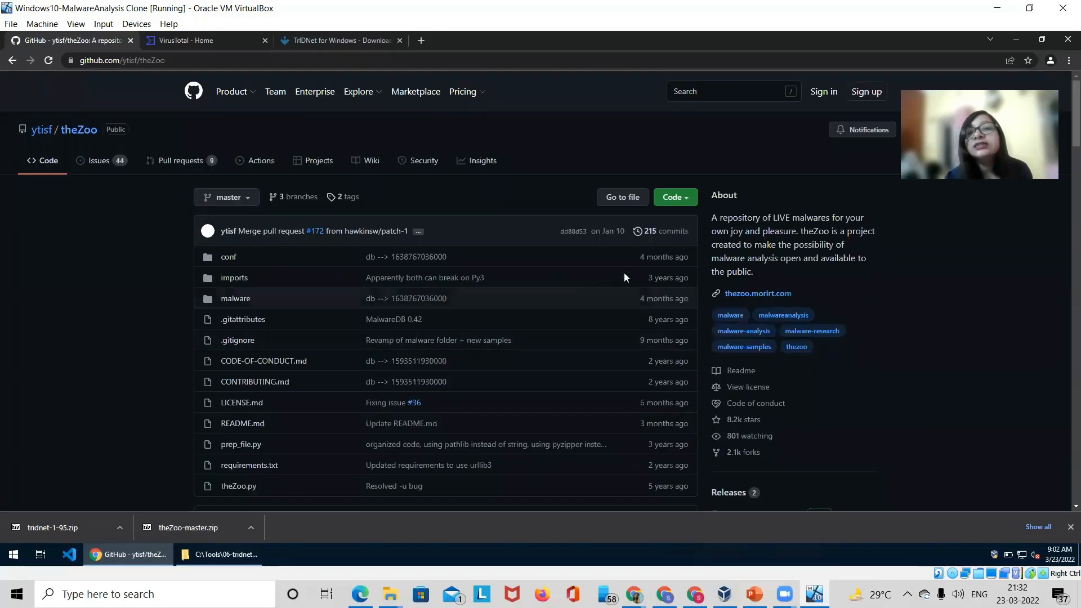
pyautogui.click(686, 198)
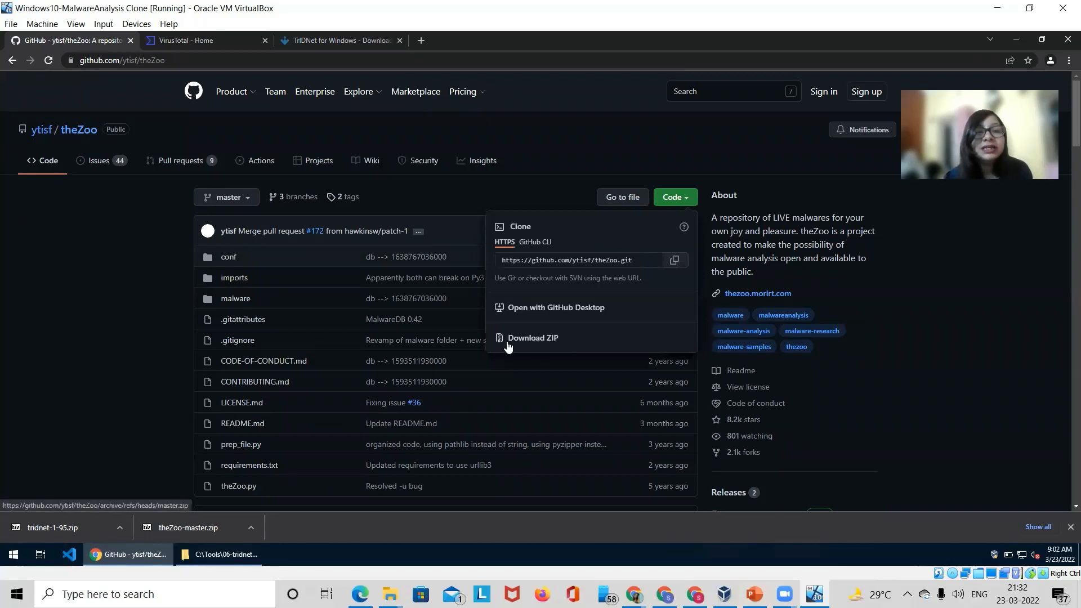
pyautogui.click(139, 351)
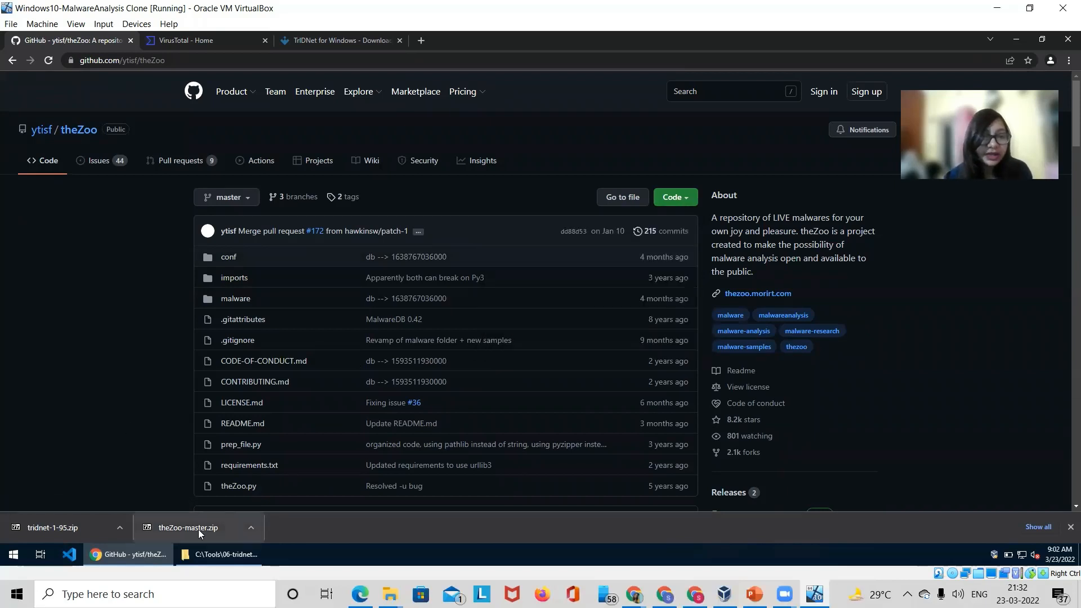
# - Show the downloaded theZoo-master.zip in its Downloads folder and select the archive
pyautogui.rightClick(198, 529)
pyautogui.click(241, 501)
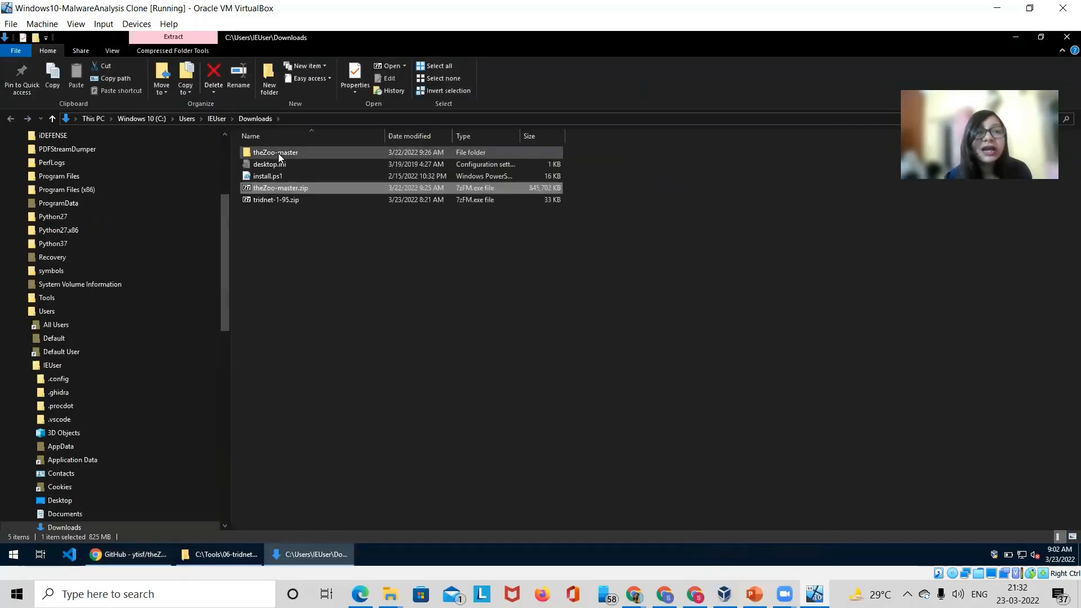
pyautogui.click(278, 200)
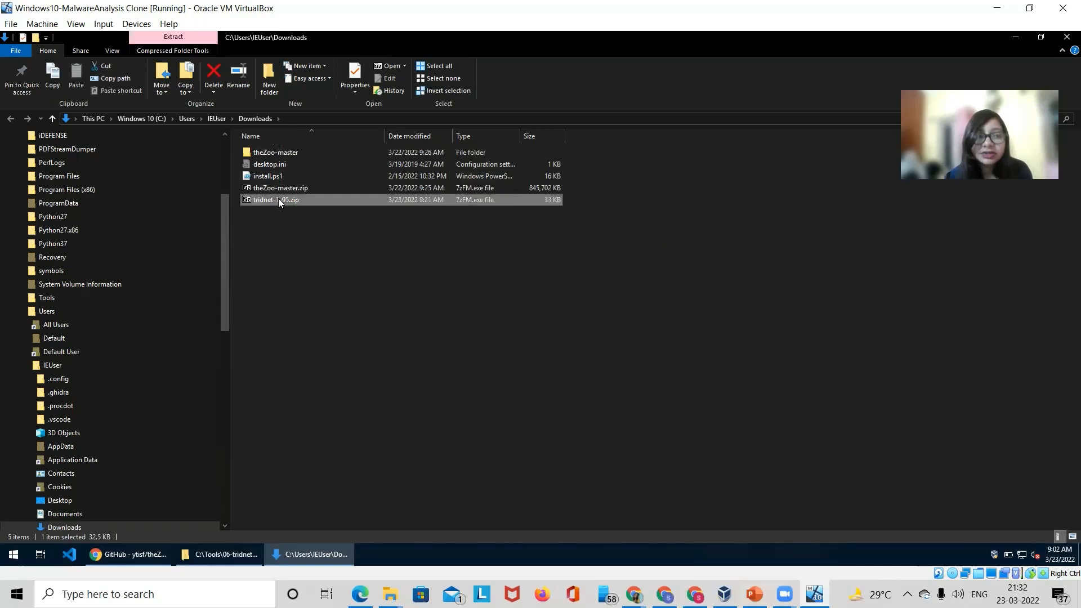
pyautogui.click(276, 189)
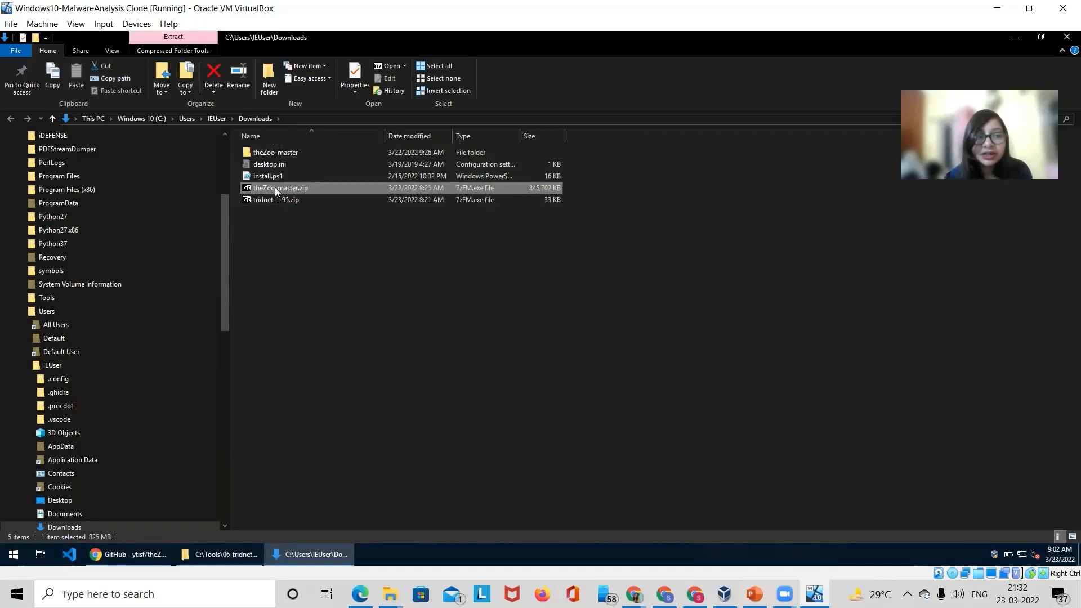
# - Open the malware\Binaries folder inside the extracted theZoo-master folder and look through the malware sample folders
pyautogui.doubleClick(276, 152)
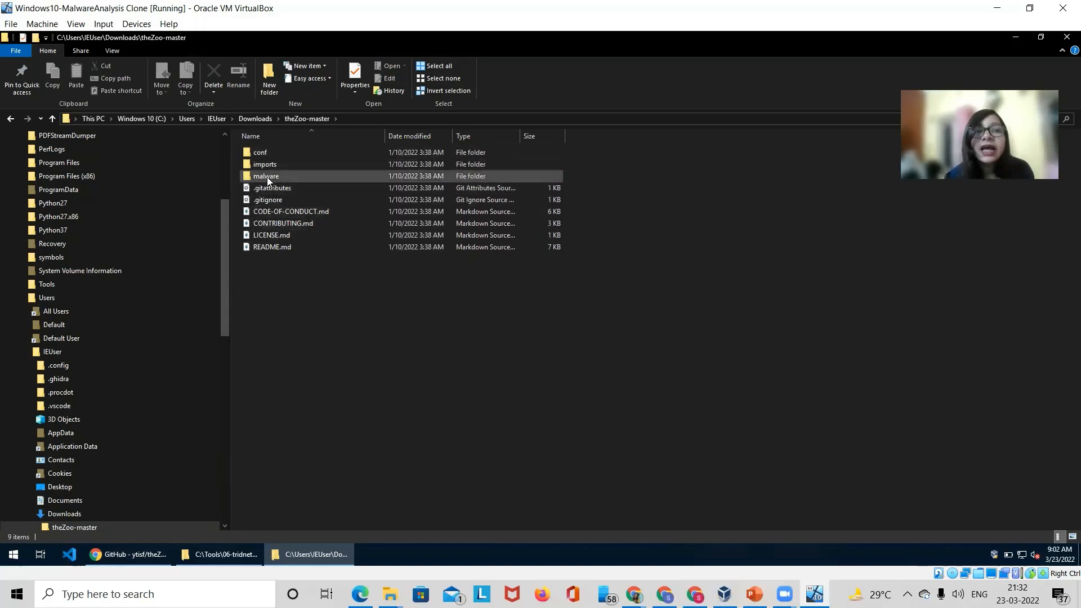
pyautogui.moveTo(258, 180)
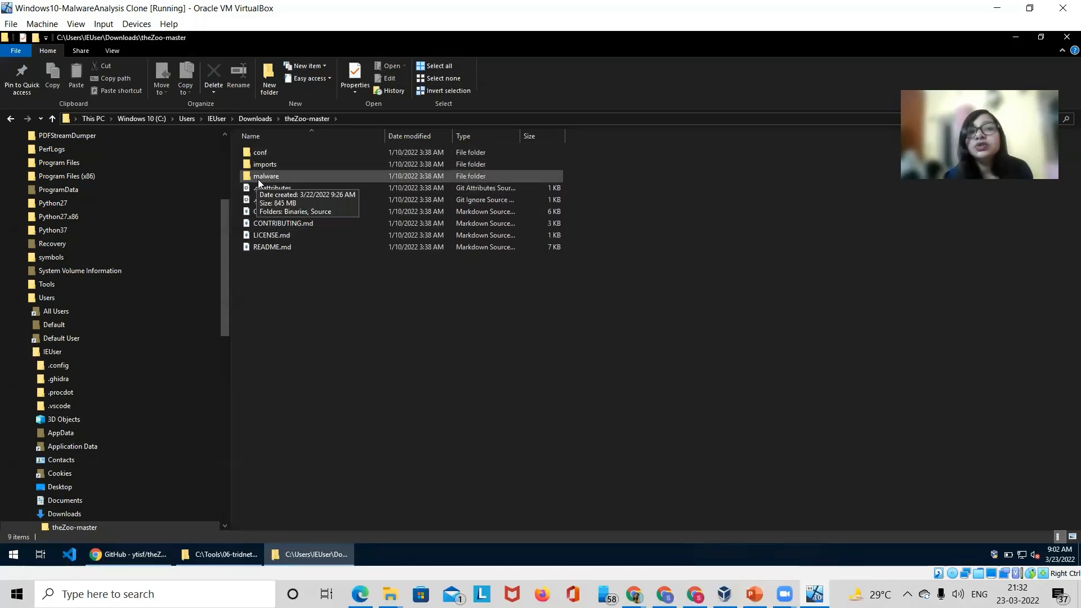
pyautogui.doubleClick(293, 177)
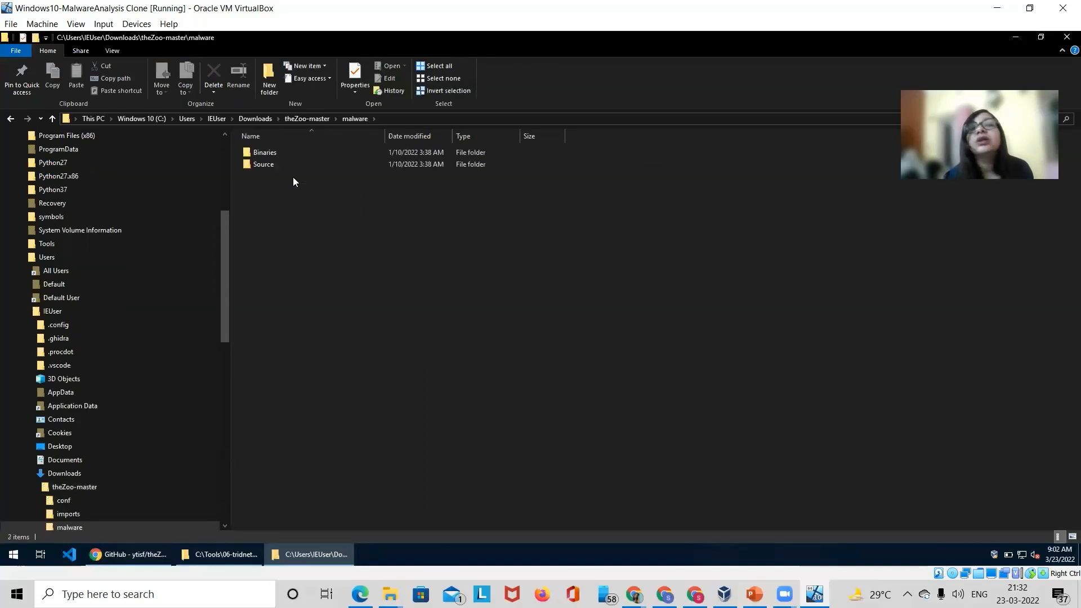
pyautogui.doubleClick(270, 153)
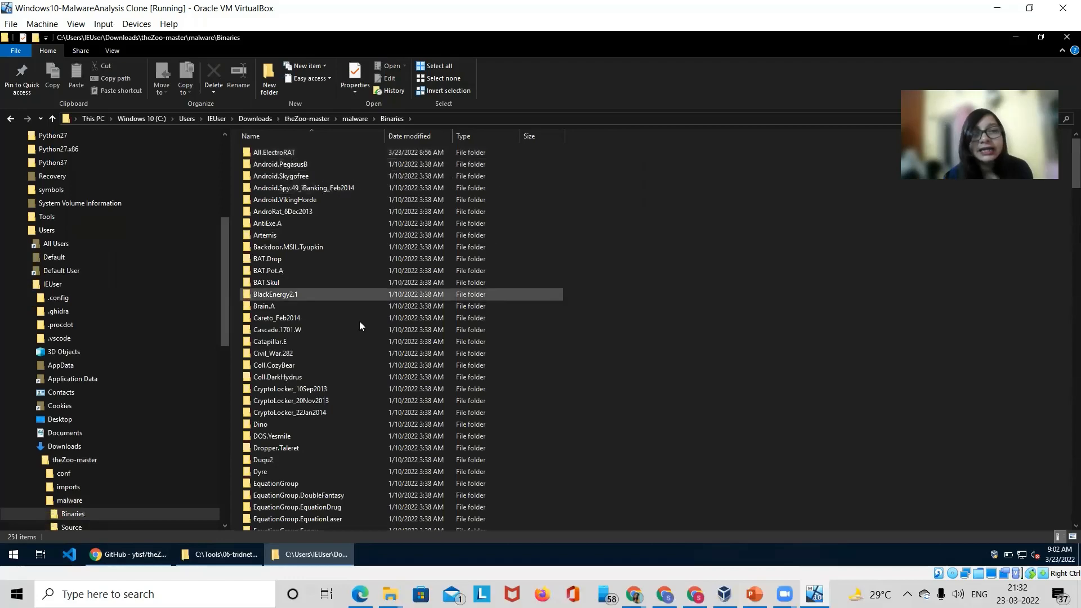
pyautogui.scroll(-10, 370, 488)
pyautogui.scroll(-20, 369, 488)
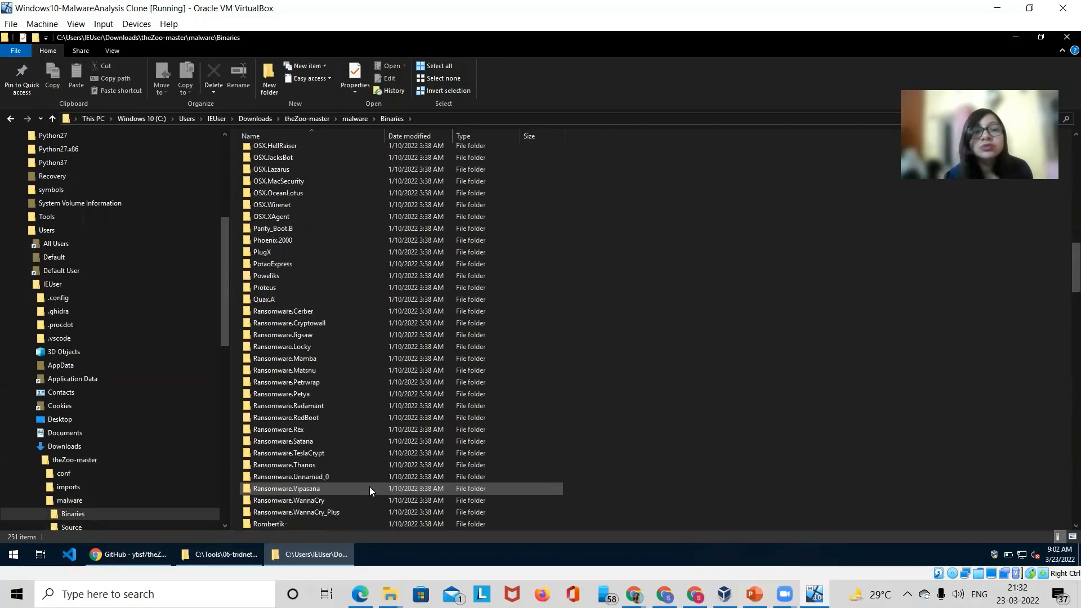
pyautogui.scroll(20, 370, 487)
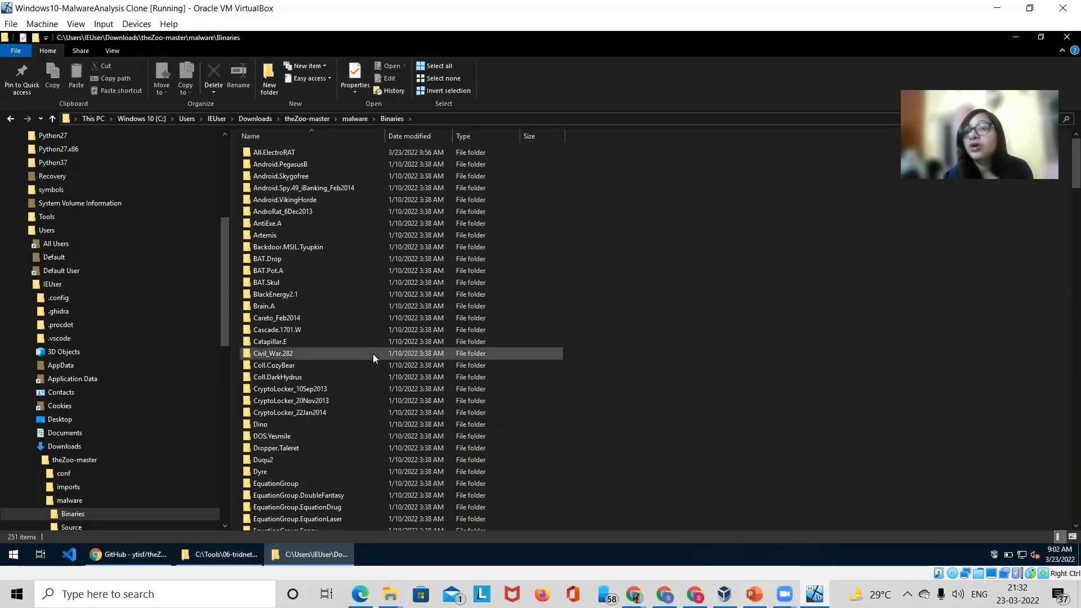
# - Review the malware family names in the Binaries folder, from All.ElectroRAT down to Net-Worm.Win32.Kido, and return to the start of the list
pyautogui.moveTo(373, 354)
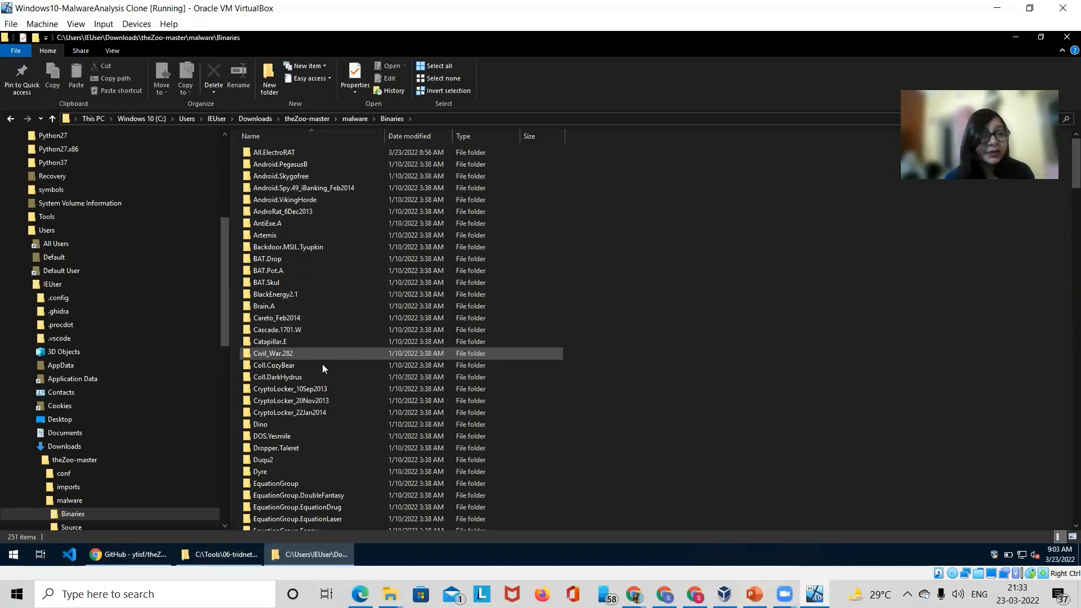
pyautogui.scroll(-2, 306, 382)
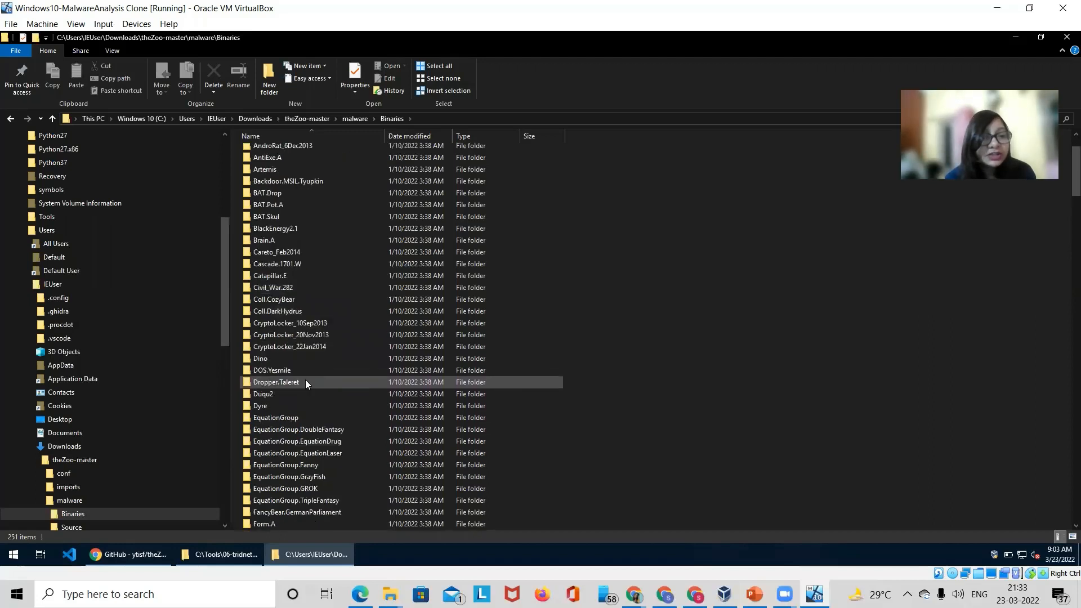
pyautogui.scroll(2, 305, 382)
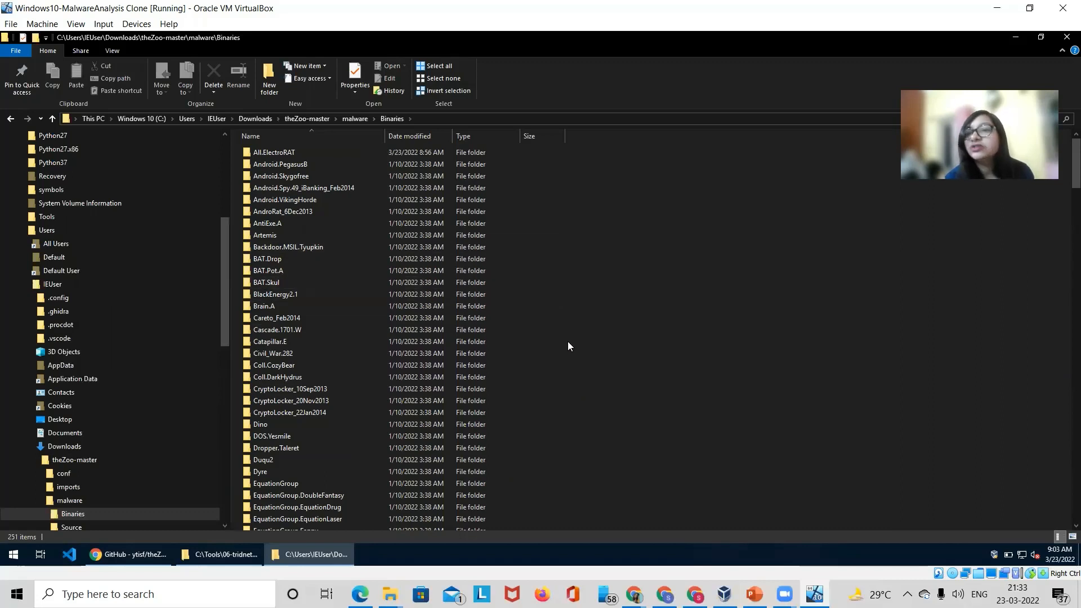
pyautogui.scroll(-2, 569, 343)
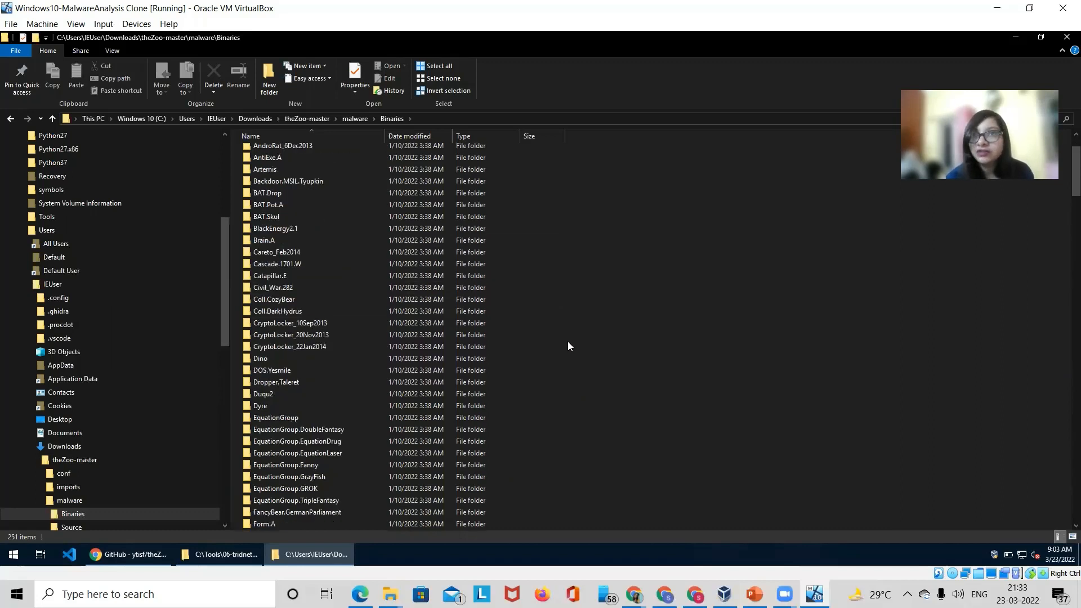
pyautogui.scroll(-2, 568, 342)
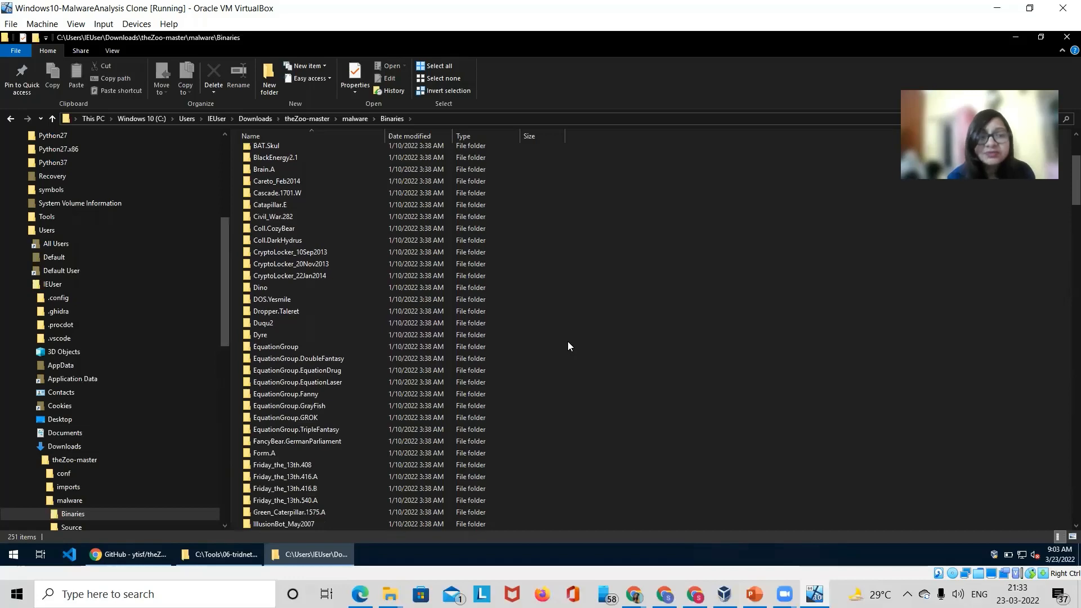
pyautogui.scroll(-4, 568, 342)
pyautogui.scroll(-2, 568, 342)
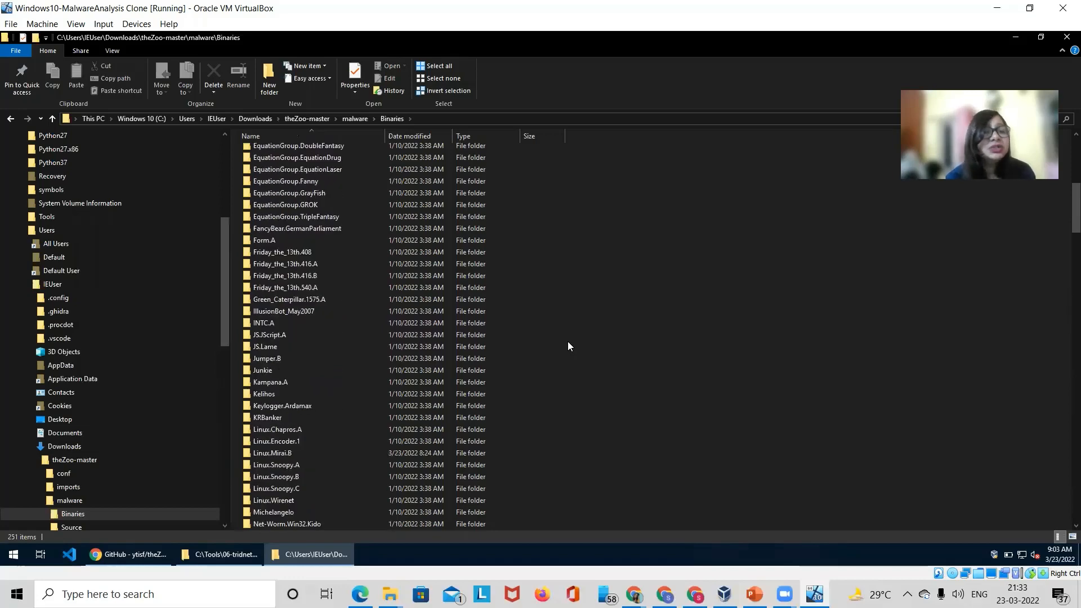
pyautogui.scroll(10, 568, 346)
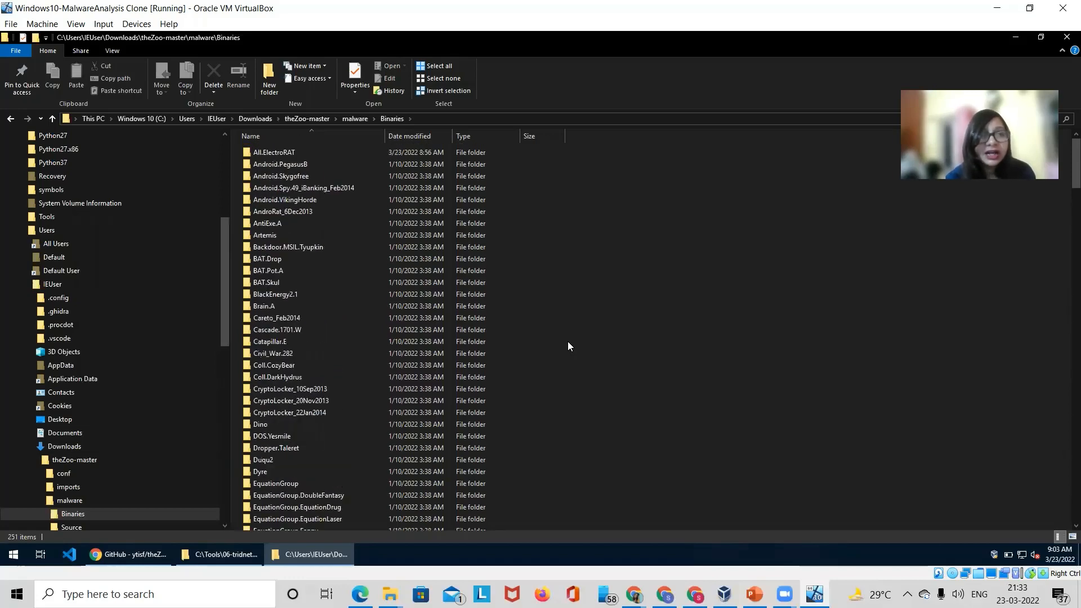
# - Open the All.ElectroRAT sample folder and read the archive password from All.ElectroRAT.pass in Sublime Text, closing the editor when done
pyautogui.doubleClick(296, 153)
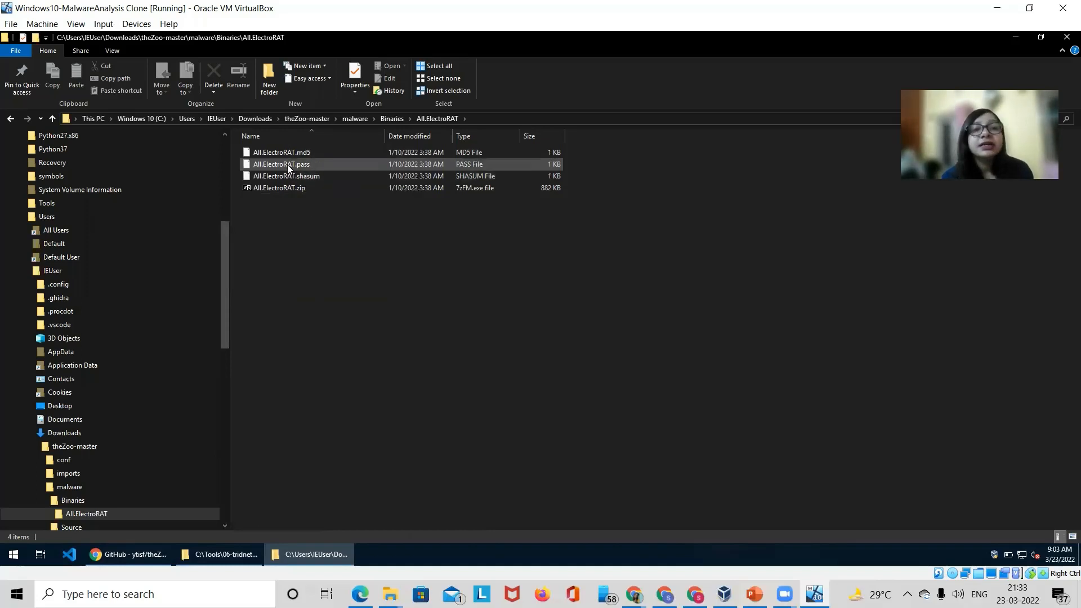
pyautogui.rightClick(287, 164)
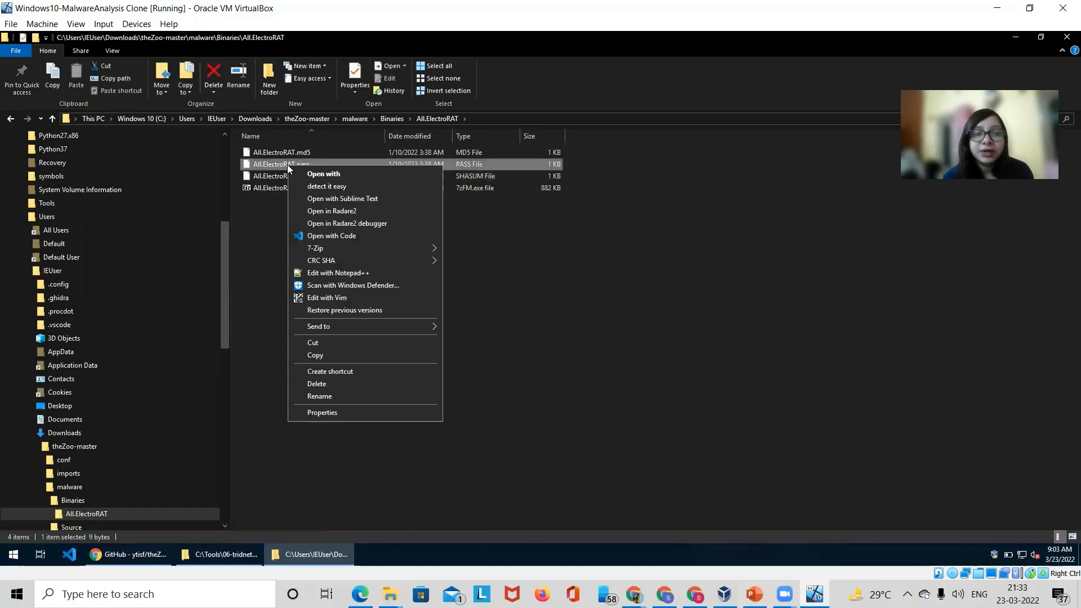
pyautogui.click(328, 200)
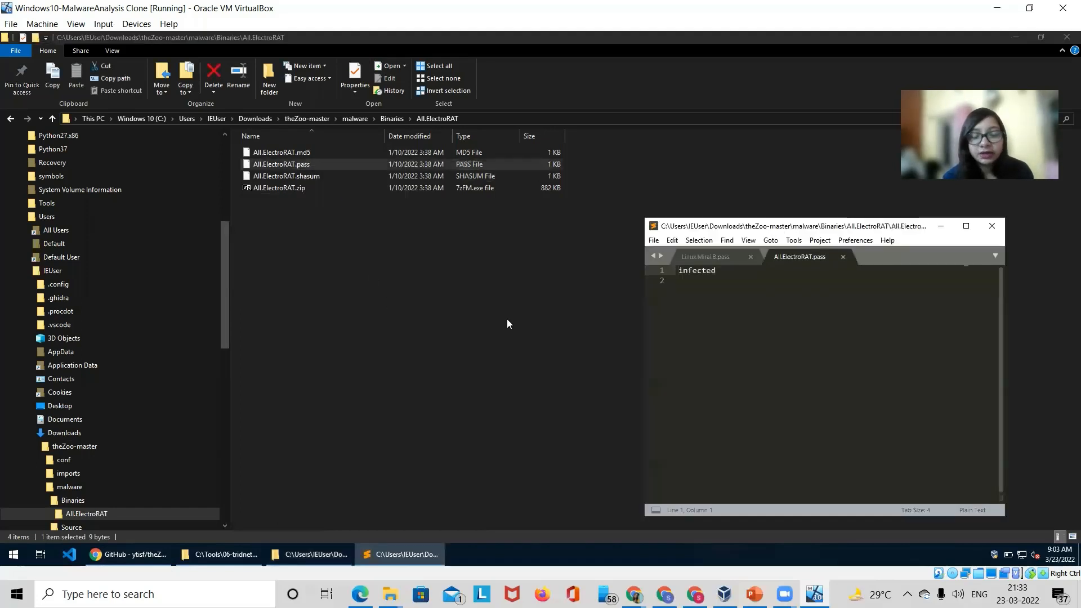
pyautogui.click(730, 272)
pyautogui.doubleClick(730, 272)
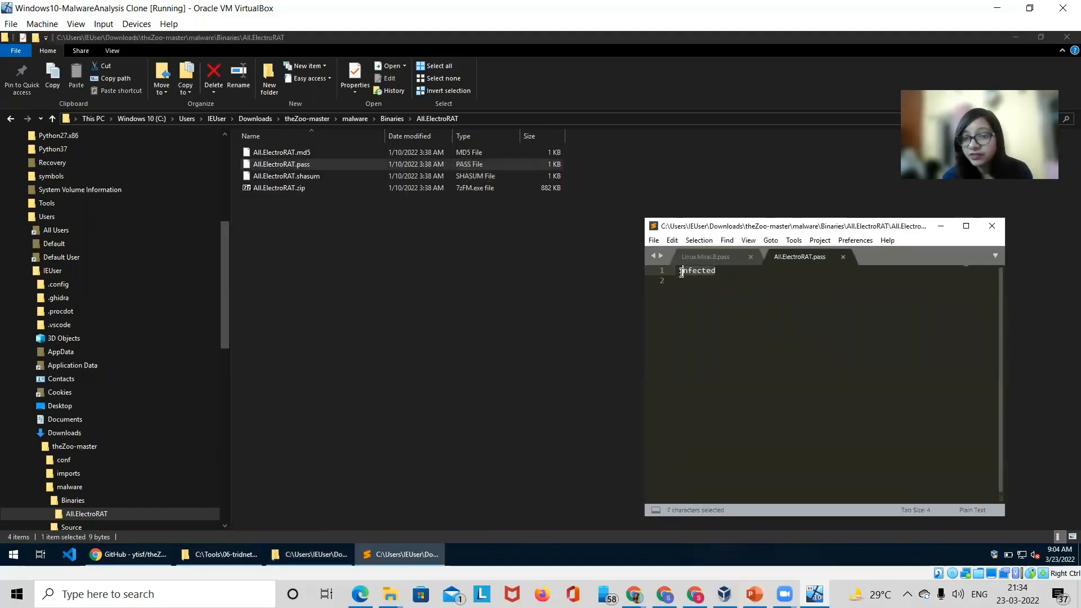
pyautogui.click(991, 228)
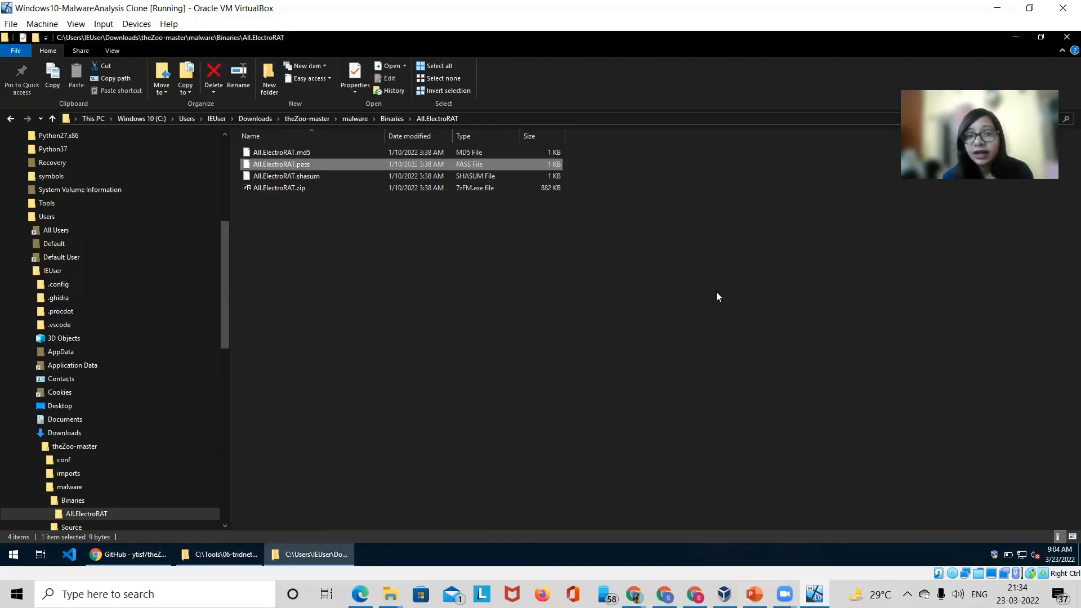
# - Extract All.ElectroRAT.zip with 7-Zip into its own All.ElectroRAT subfolder, entering the archive password, and open the extracted folder
pyautogui.click(290, 188)
pyautogui.rightClick(290, 188)
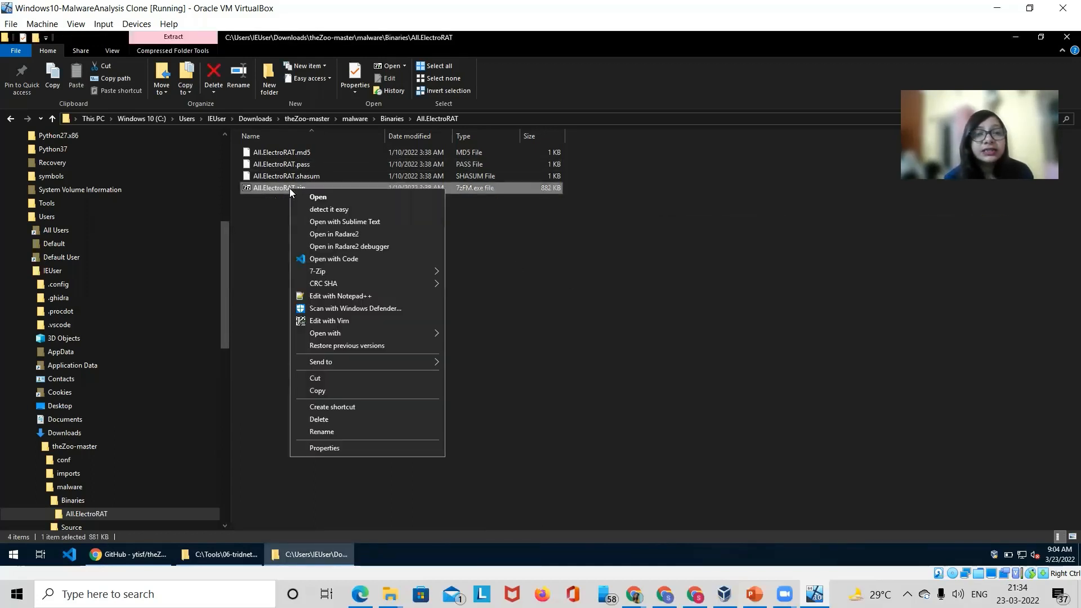
pyautogui.moveTo(336, 272)
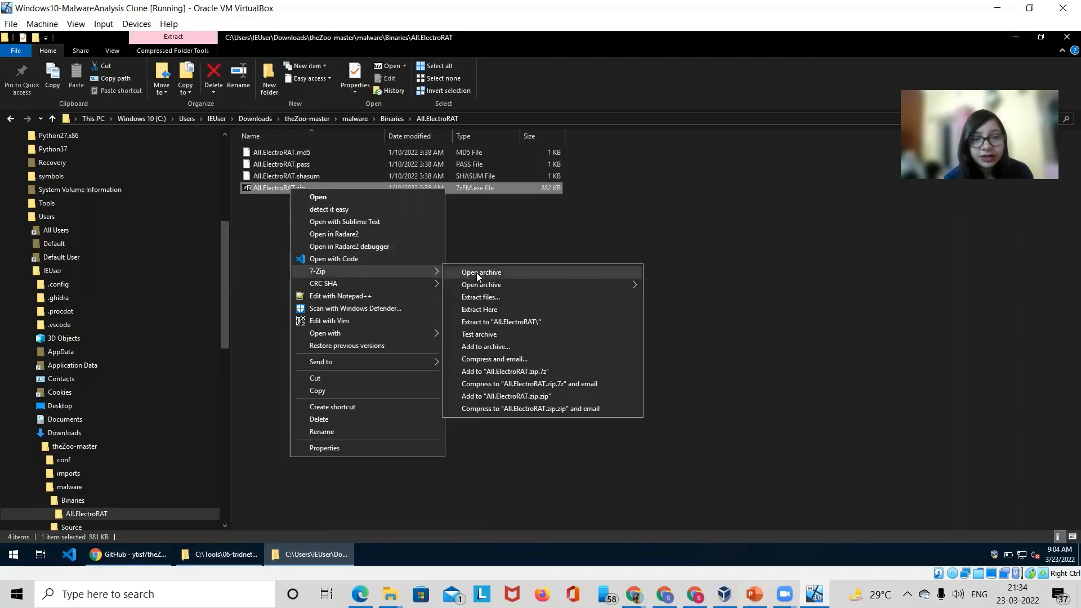
pyautogui.click(498, 322)
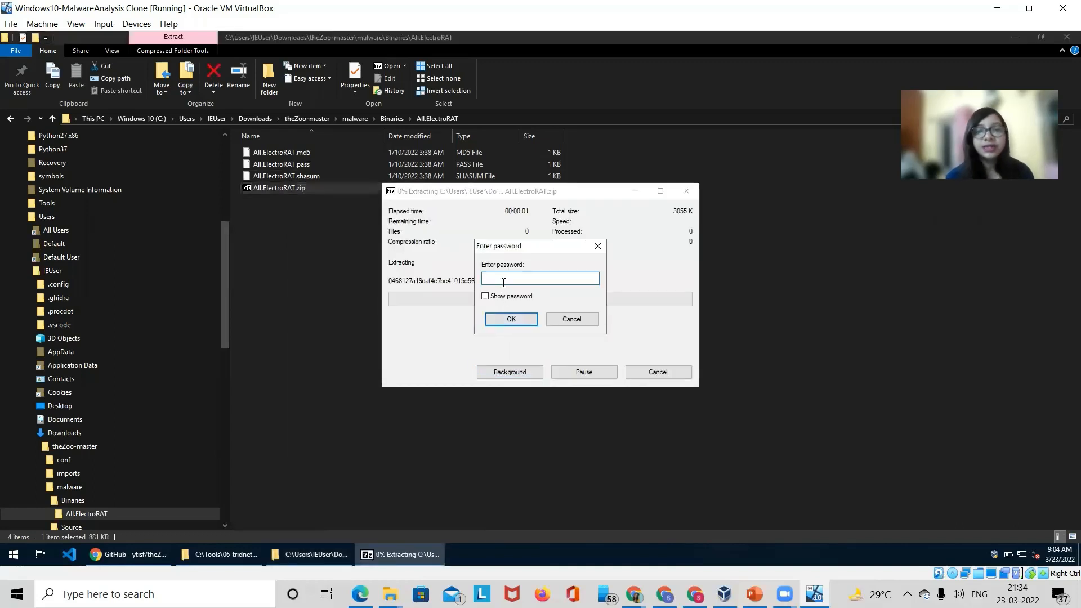
pyautogui.write('***ected')
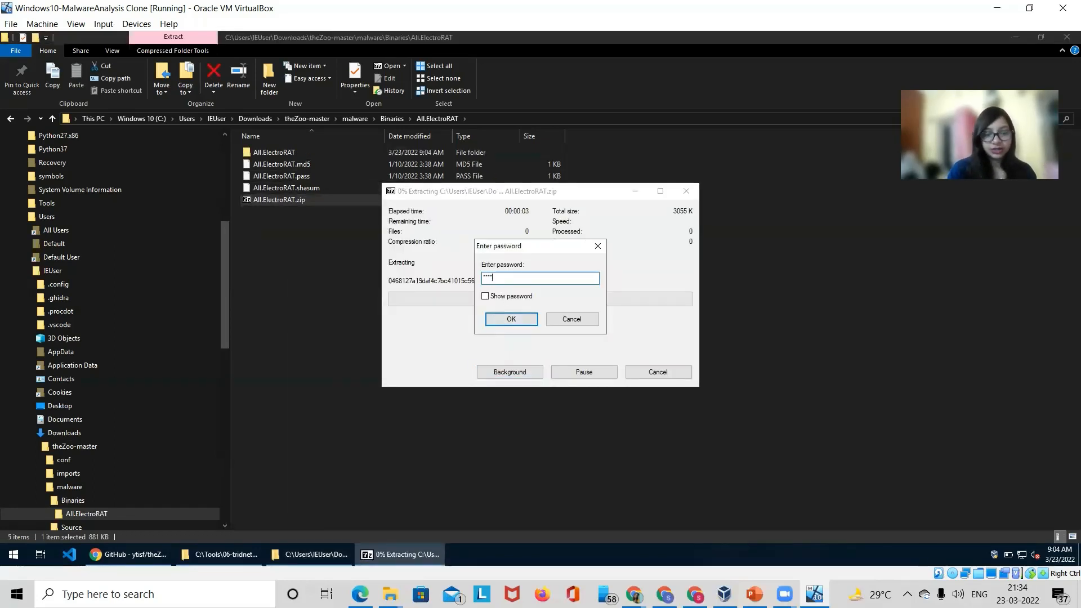
pyautogui.press('Return')
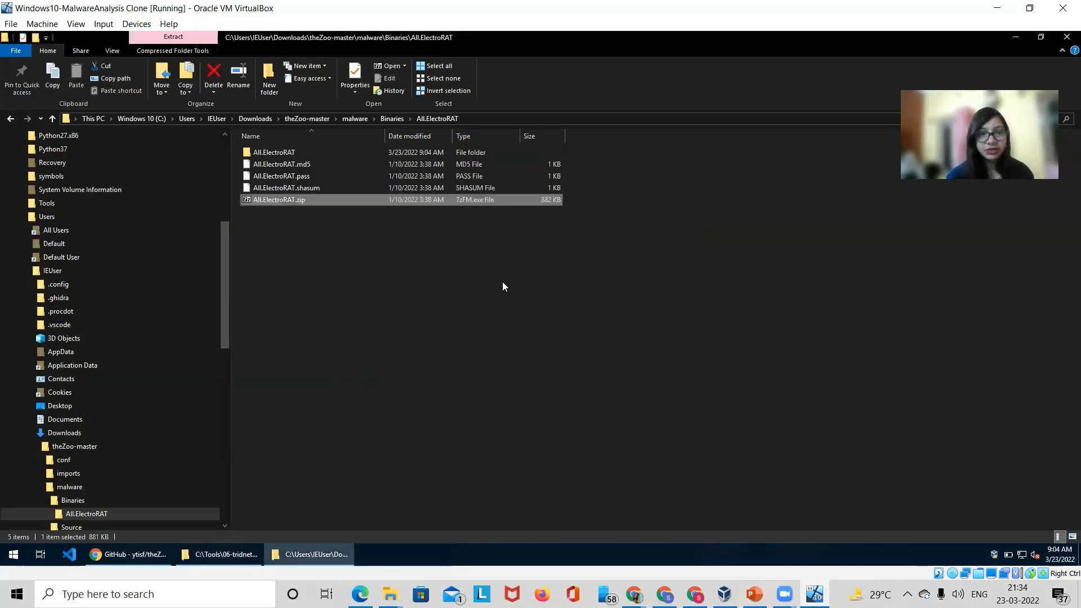
pyautogui.doubleClick(292, 152)
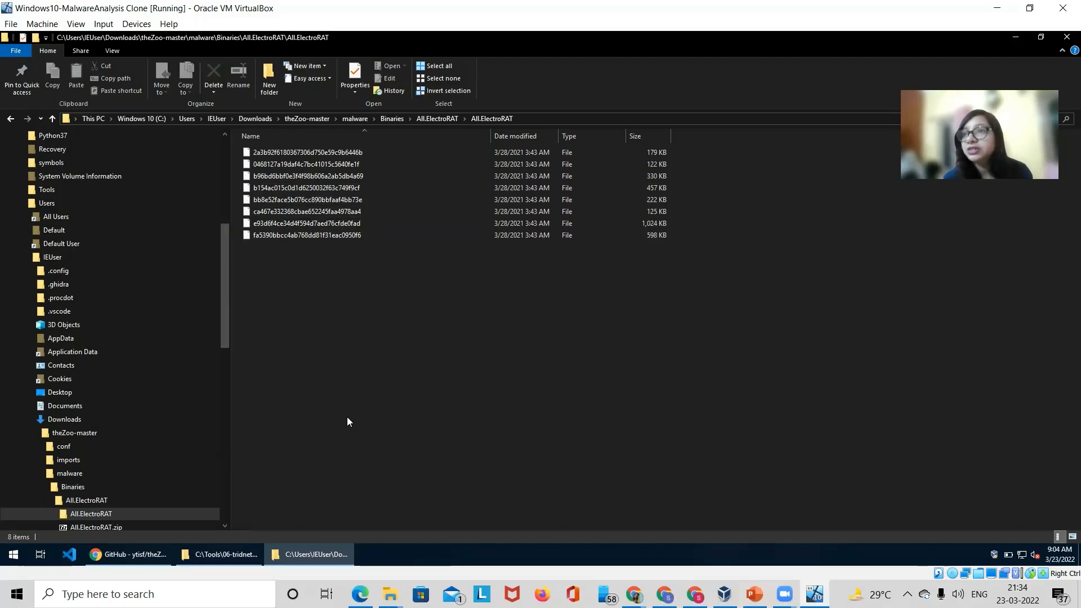
# - Launch TrIDNet.exe from C:\Tools\06-tridnet\trid_net, minimize that folder's window and place TrIDNet over the extracted ElectroRAT samples
pyautogui.click(217, 554)
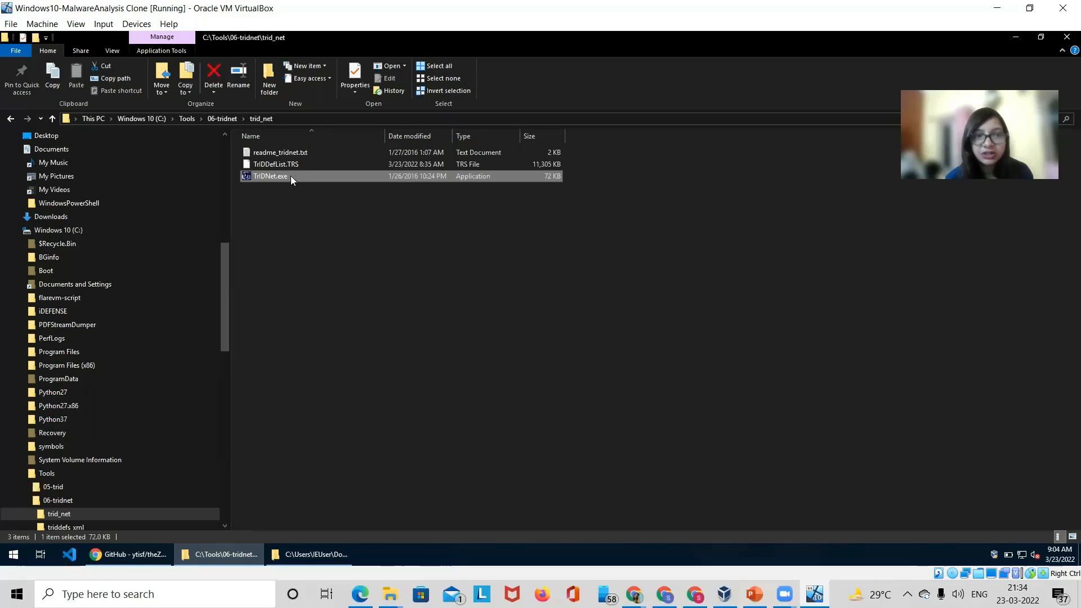
pyautogui.doubleClick(270, 176)
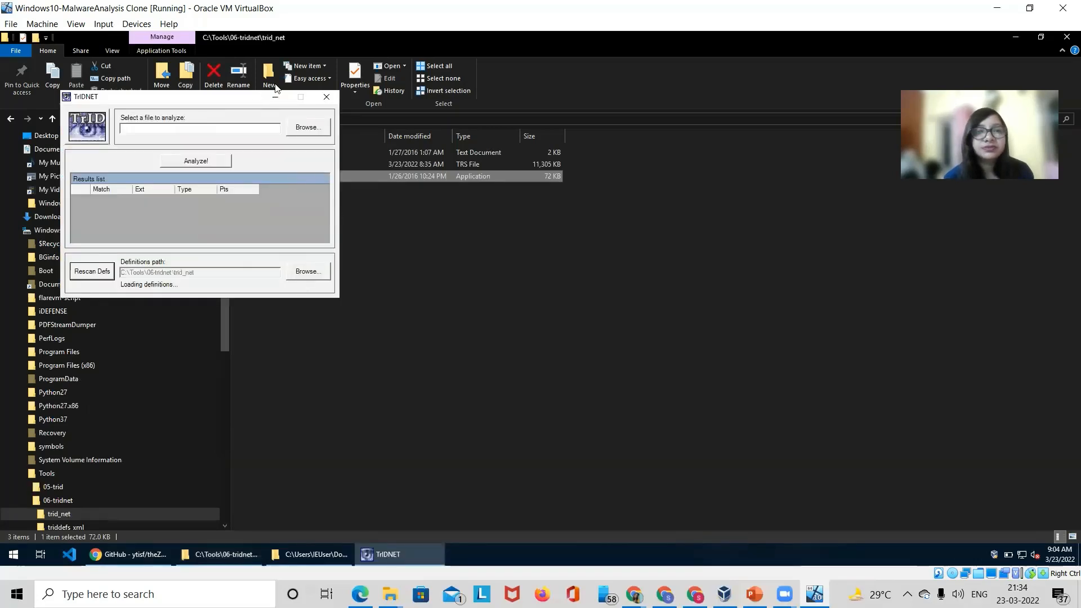
pyautogui.click(1018, 40)
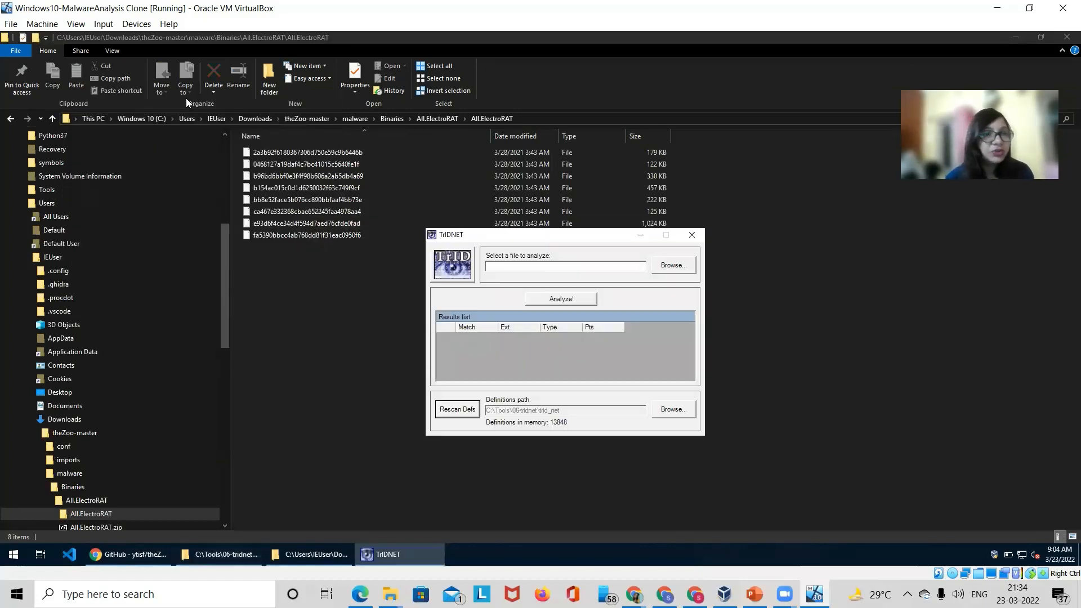
pyautogui.moveTo(522, 236); pyautogui.dragTo(649, 238)
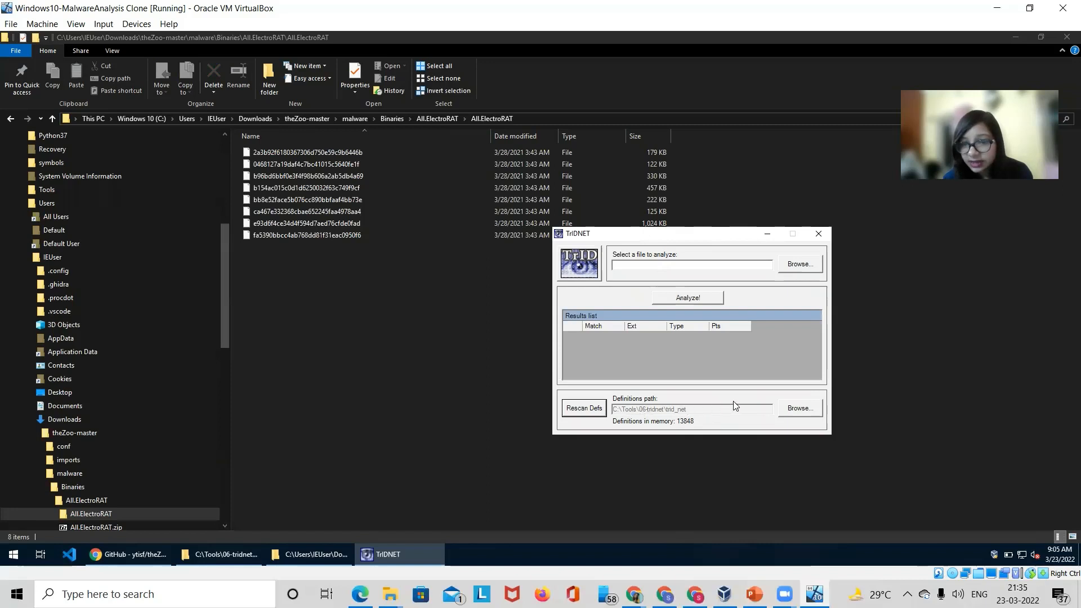
# - Set TrIDNet's definitions folder to C:\Tools\06-tridnet\triddefs_xml\defs
pyautogui.click(796, 415)
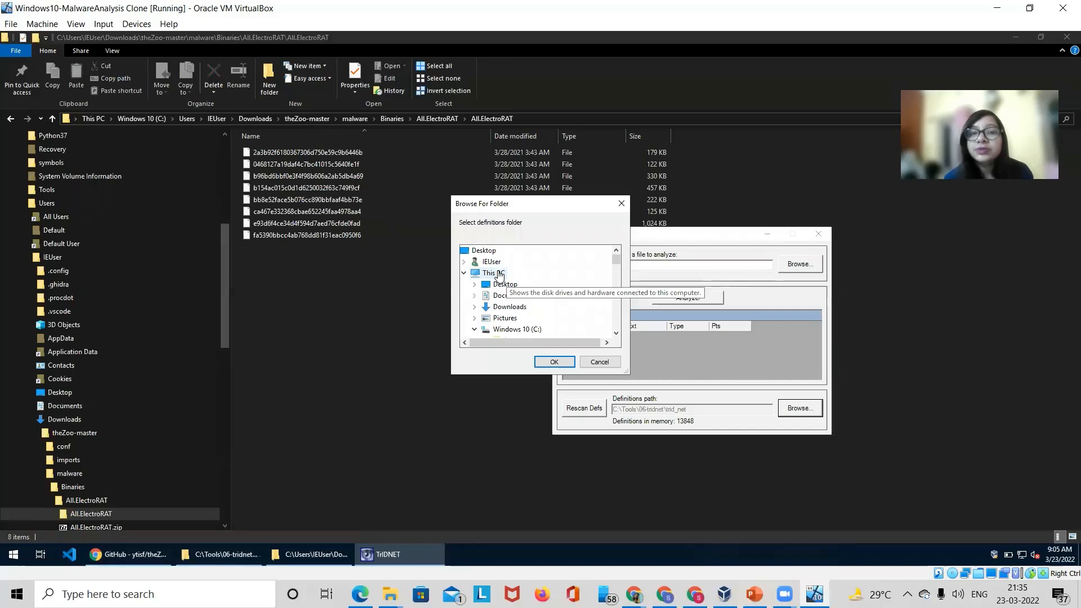
pyautogui.scroll(-1, 505, 318)
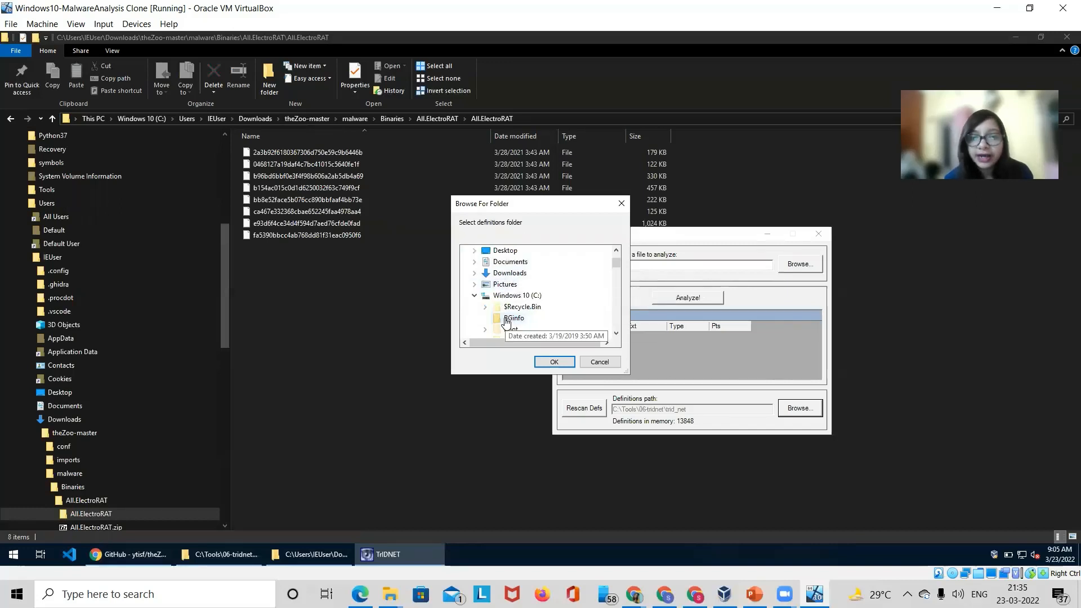
pyautogui.scroll(-3, 506, 321)
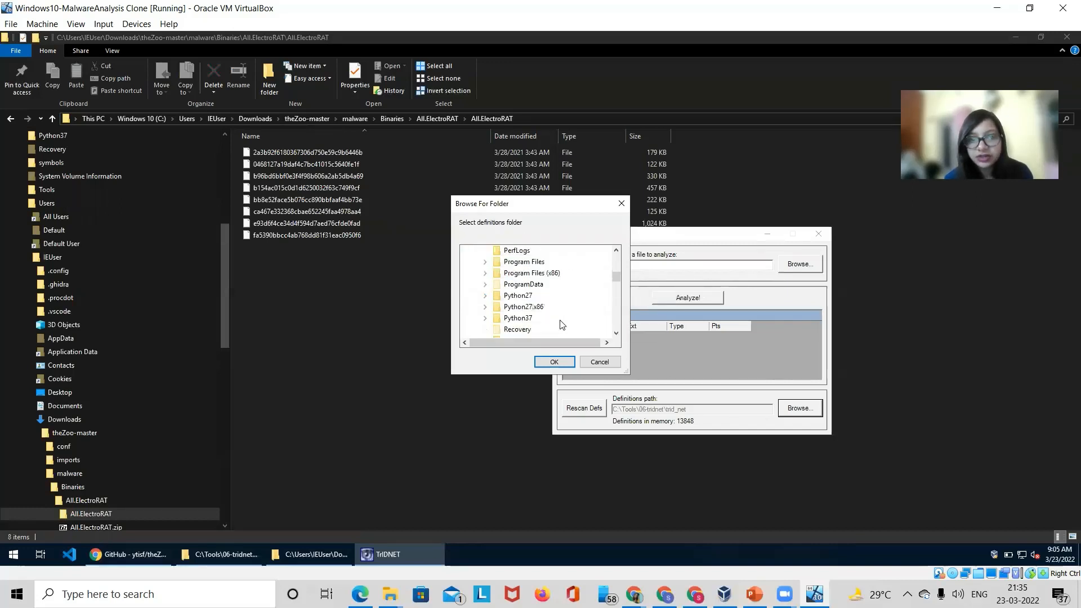
pyautogui.scroll(-2, 561, 324)
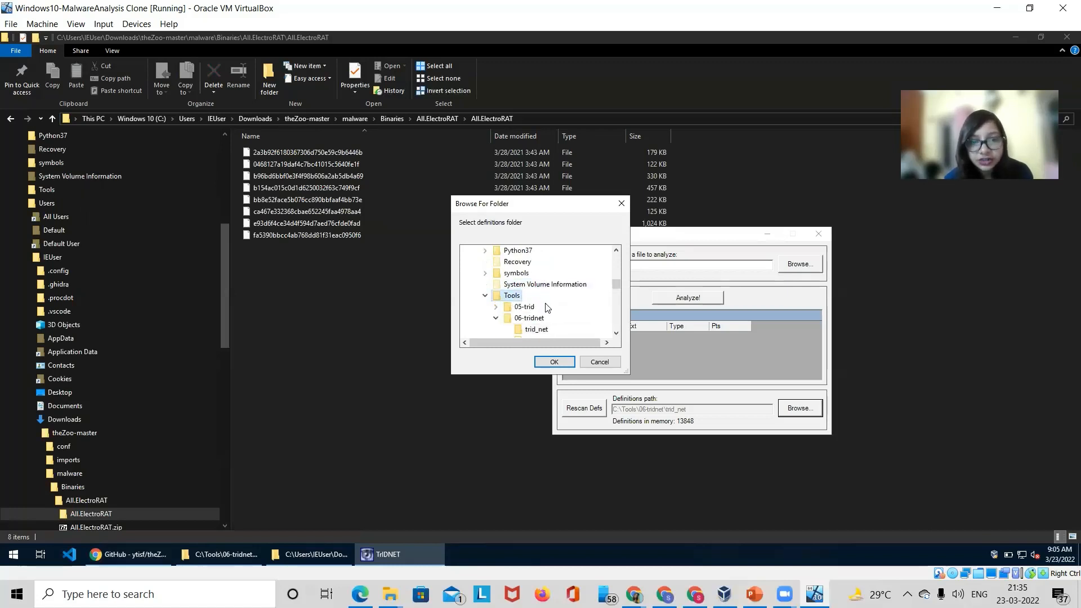
pyautogui.scroll(-1, 535, 294)
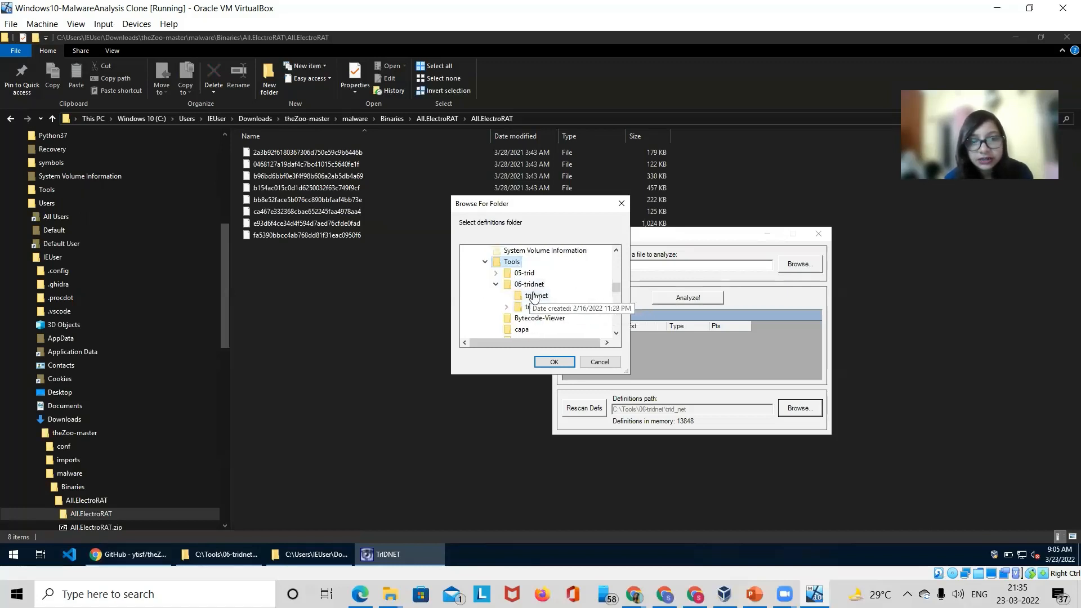
pyautogui.doubleClick(554, 308)
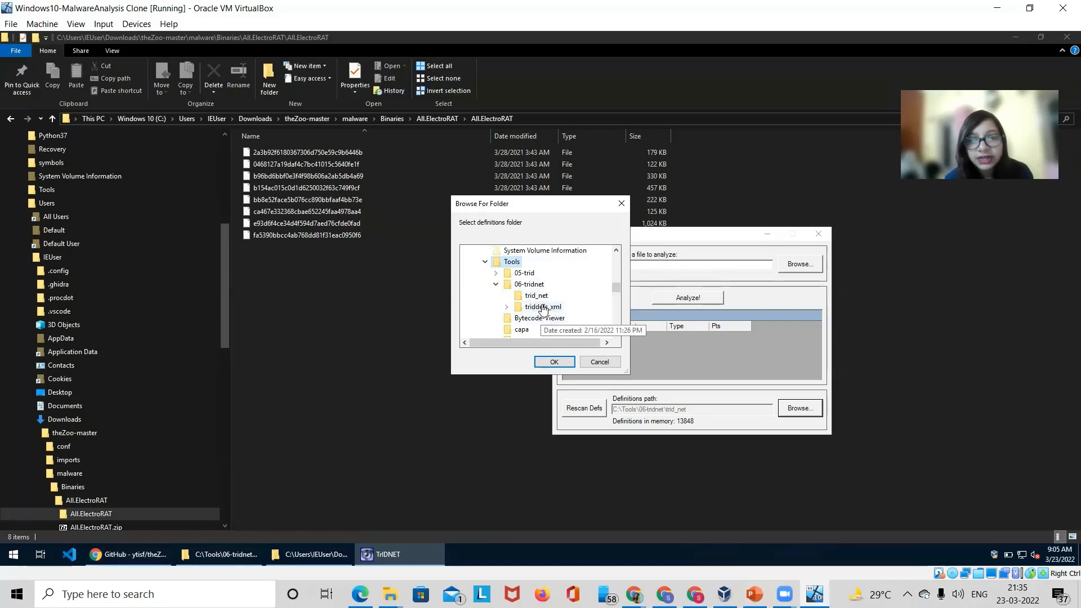
pyautogui.scroll(-1, 571, 295)
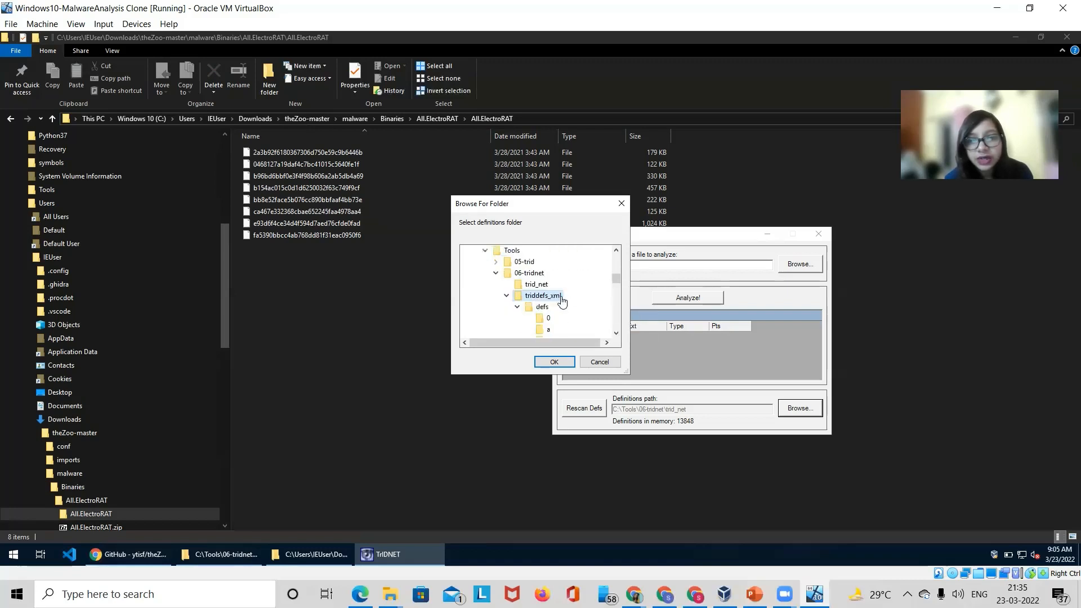
pyautogui.click(545, 307)
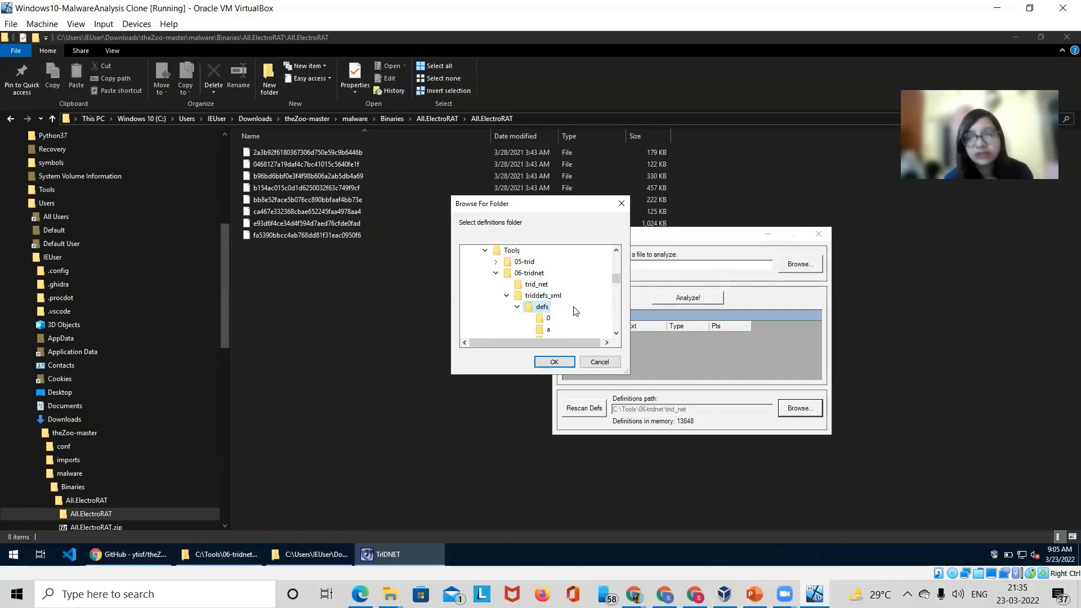
pyautogui.click(554, 362)
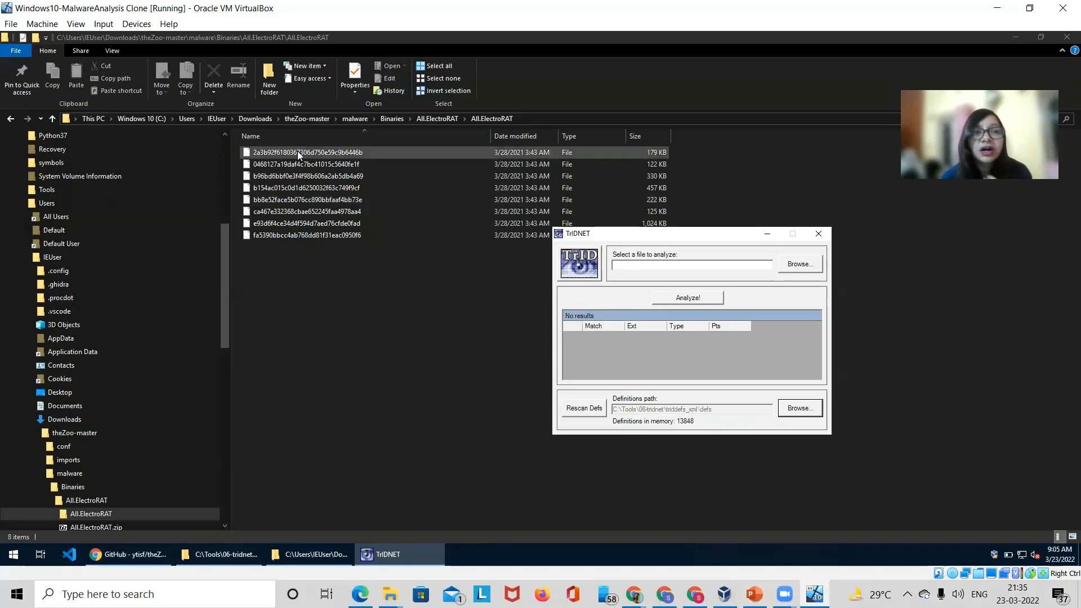
# - Analyze the ElectroRAT samples beginning 2a3b92f6, b154ac01 and e93d6f4c one after another in TrIDNet to identify their file types
pyautogui.moveTo(298, 151); pyautogui.dragTo(640, 259)
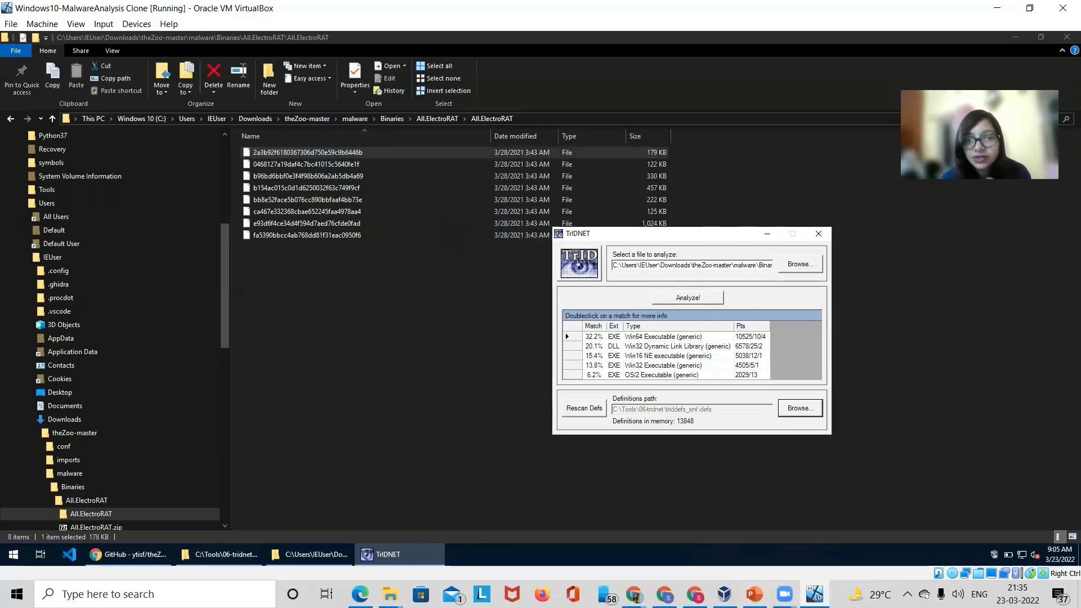
pyautogui.moveTo(710, 234); pyautogui.dragTo(647, 94)
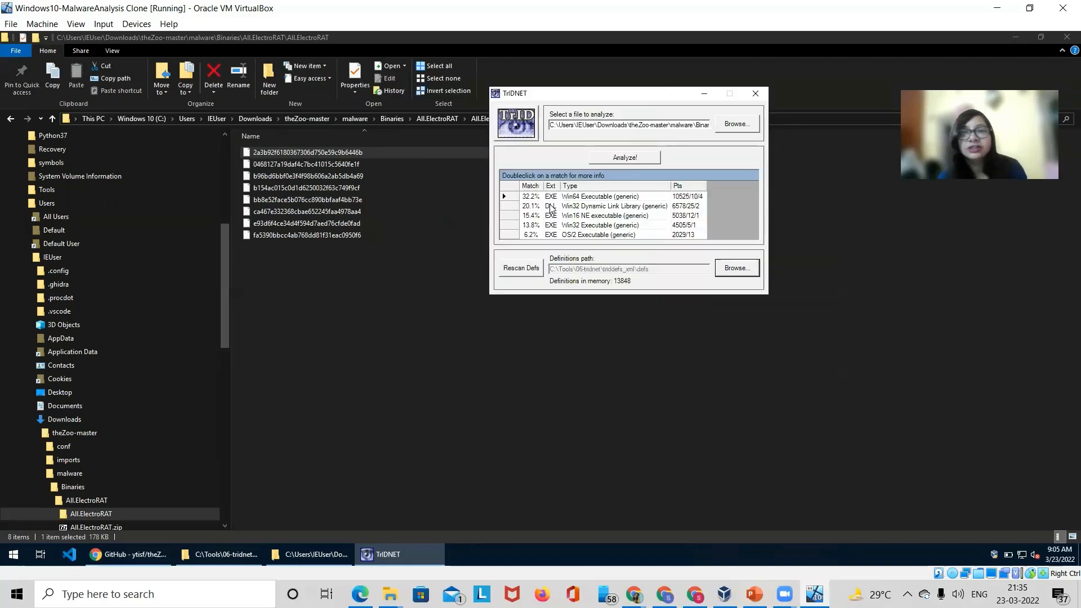
pyautogui.moveTo(338, 189); pyautogui.dragTo(621, 122)
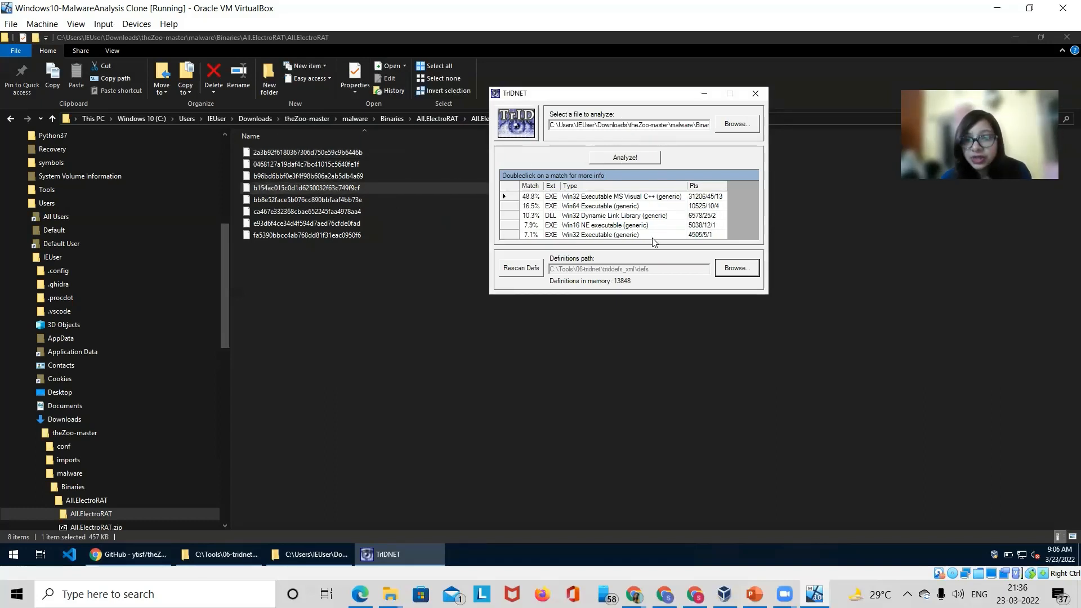
pyautogui.click(338, 223)
pyautogui.moveTo(338, 224); pyautogui.dragTo(599, 123)
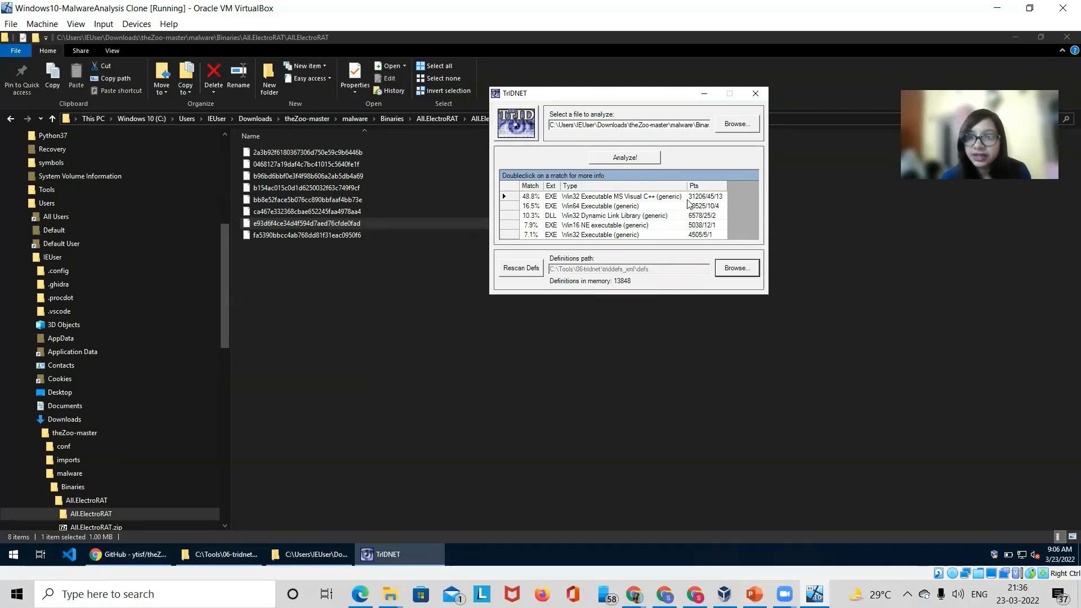
# - Close TrIDNet, launch pestudio and place its window beside the list of ElectroRAT samples
pyautogui.click(757, 94)
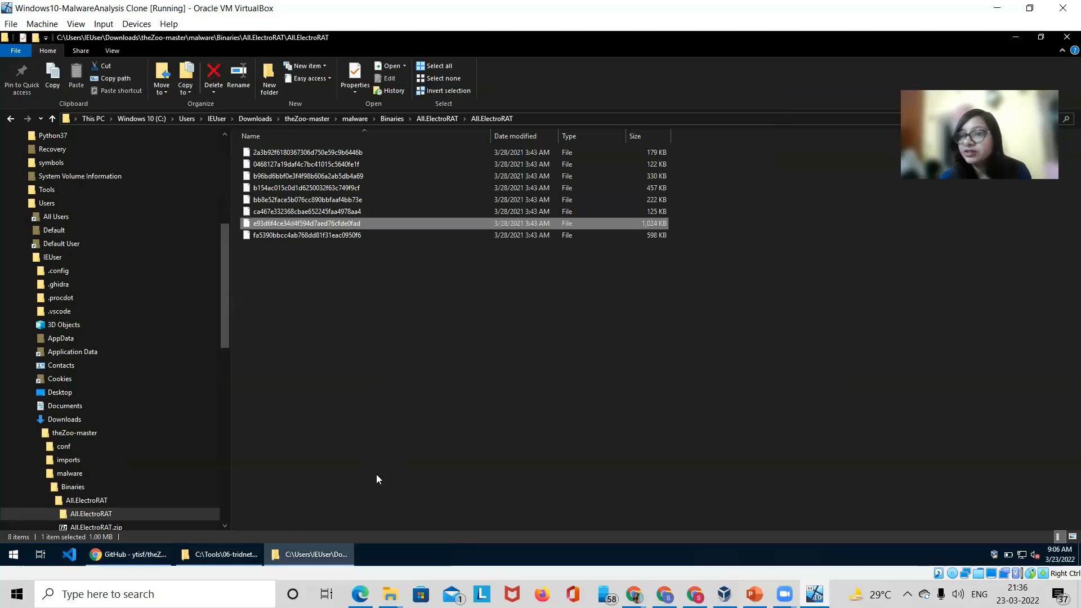
pyautogui.click(12, 555)
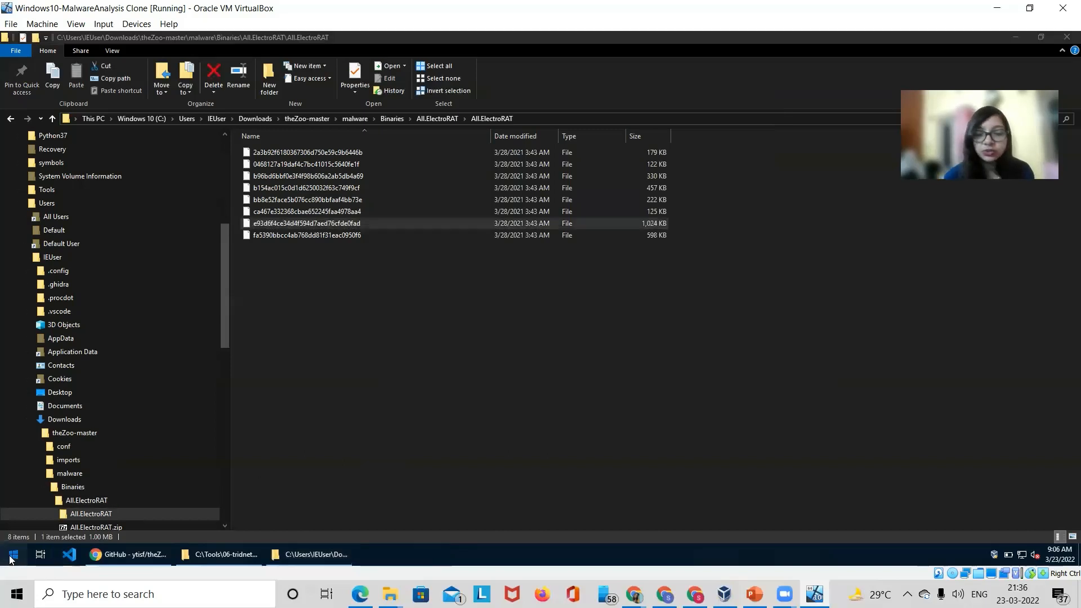
pyautogui.write('pes')
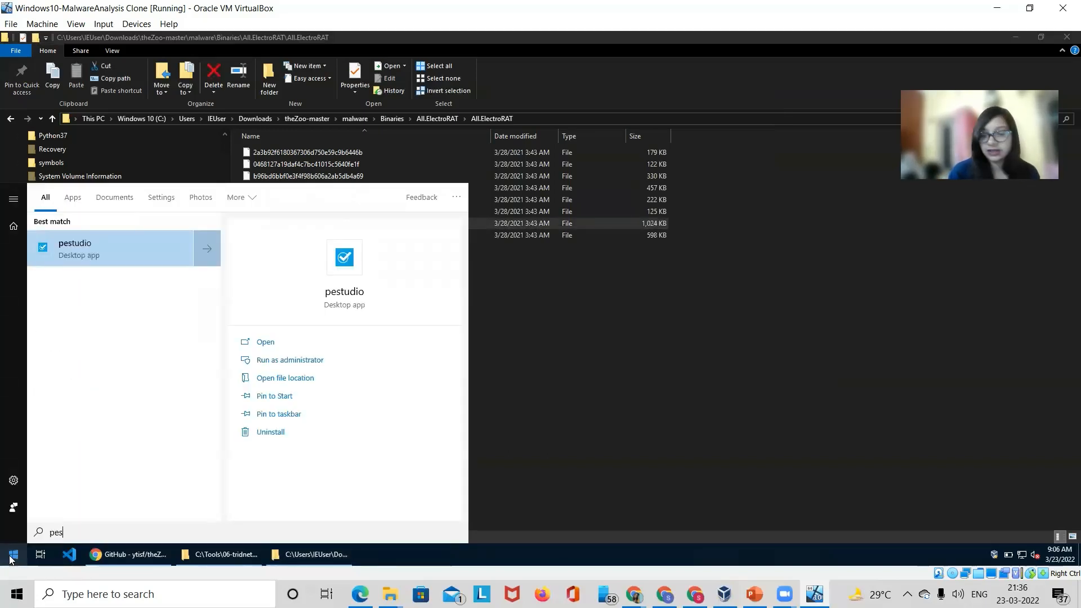
pyautogui.press('Return')
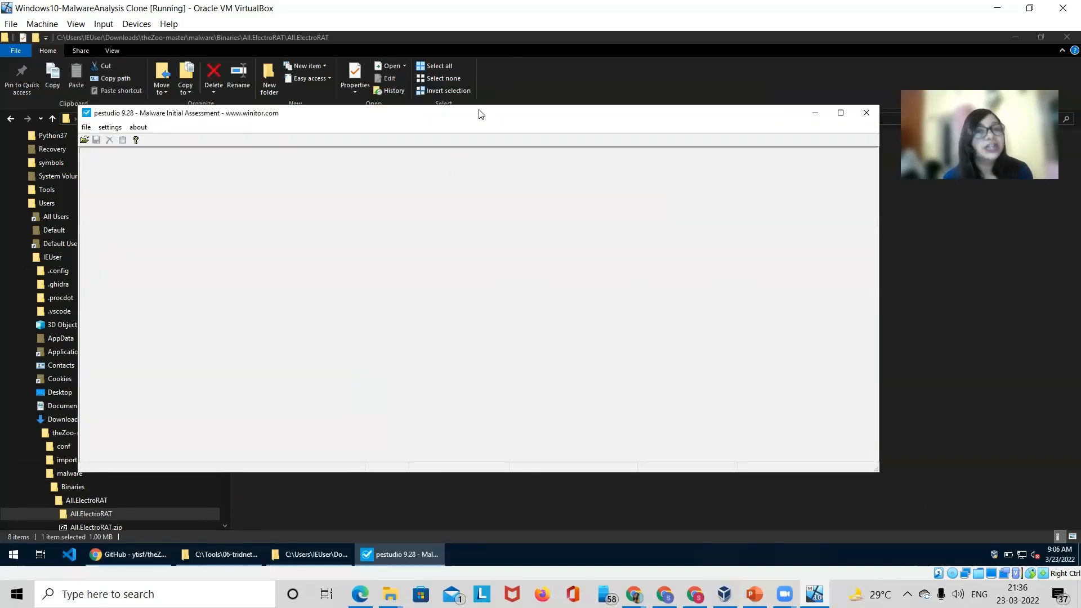
pyautogui.moveTo(481, 113); pyautogui.dragTo(584, 192)
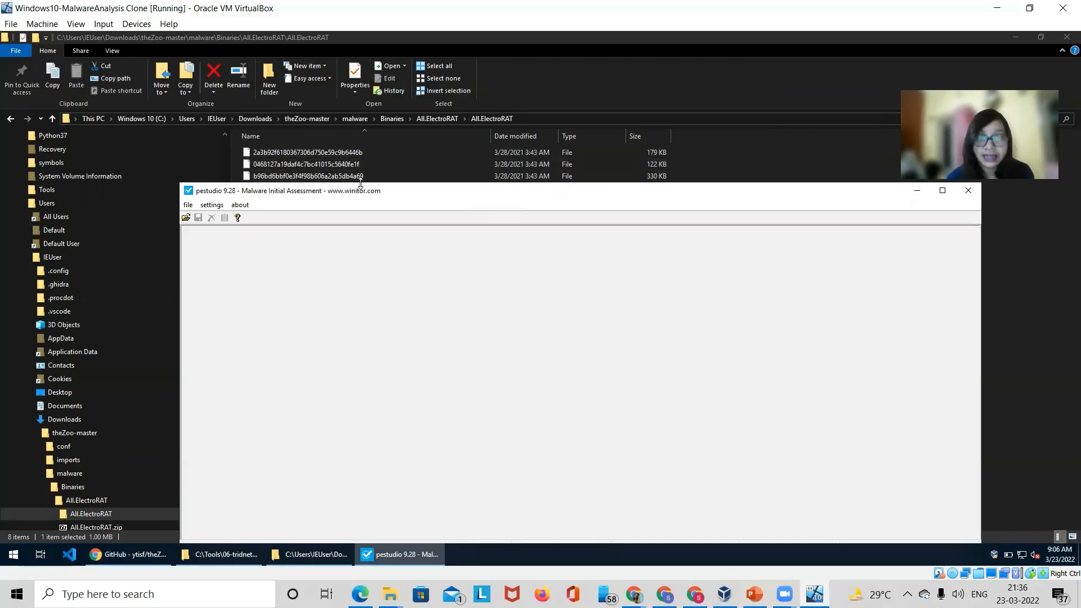
pyautogui.moveTo(379, 191); pyautogui.dragTo(569, 146)
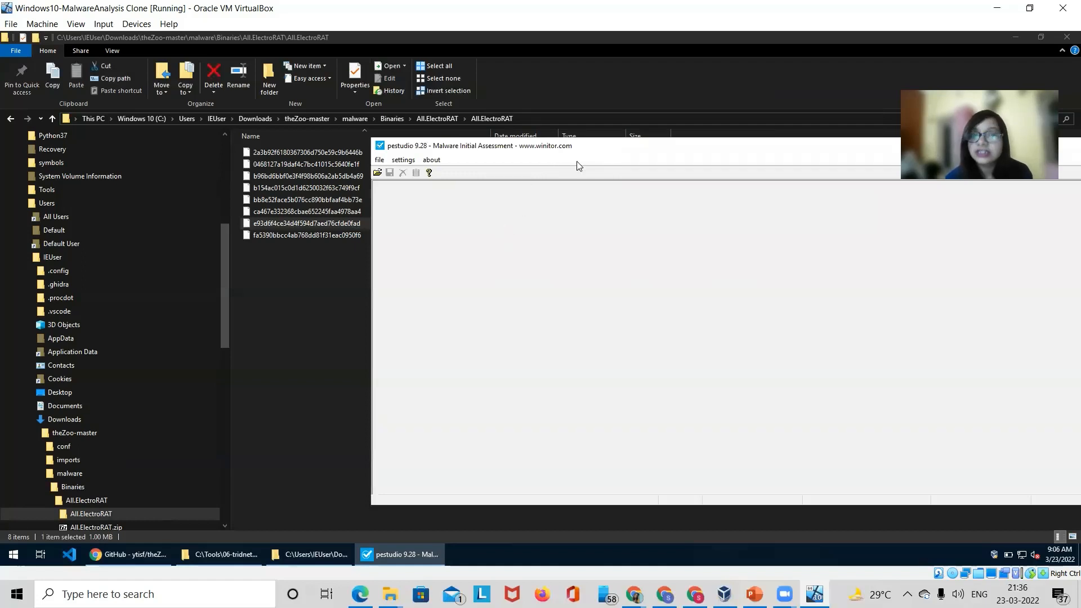
pyautogui.moveTo(605, 151); pyautogui.dragTo(636, 142)
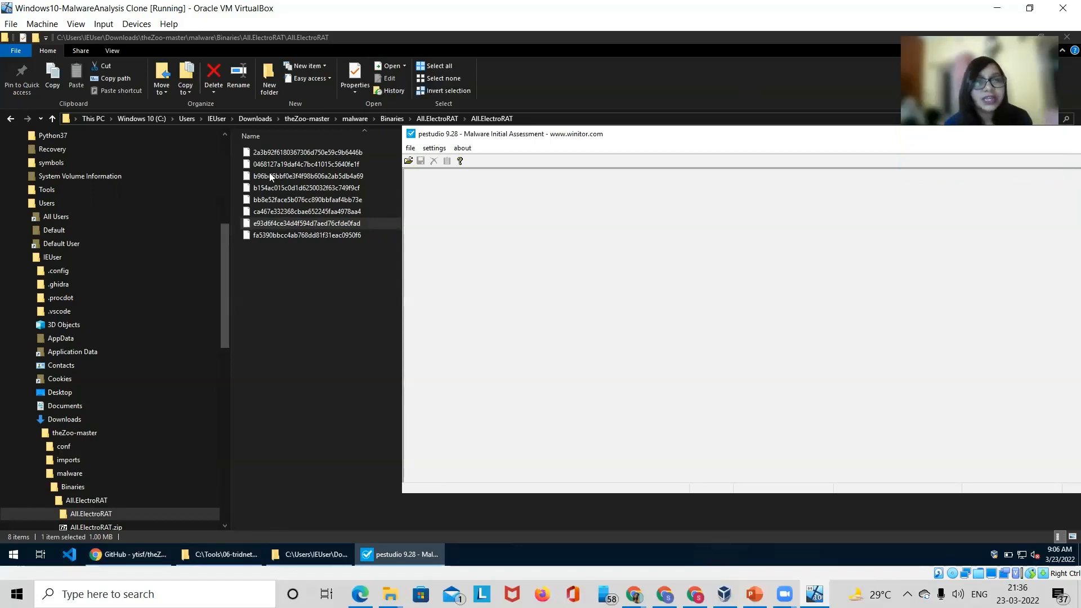
# - Load the ElectroRAT sample beginning b96bd6bb into pestudio and maximize the pestudio window
pyautogui.moveTo(270, 173); pyautogui.dragTo(475, 224)
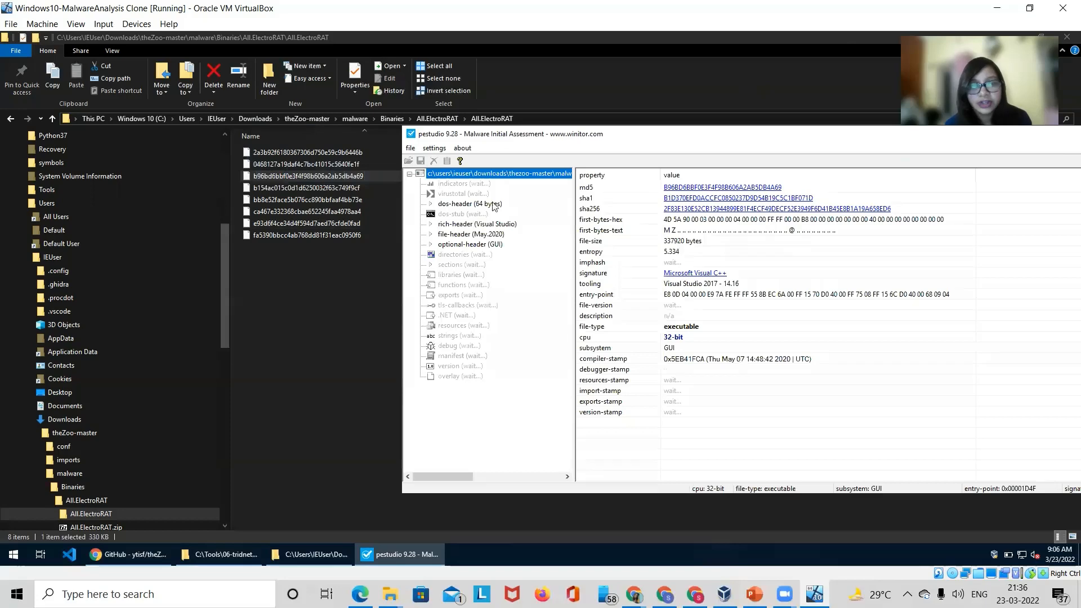
pyautogui.moveTo(632, 134); pyautogui.dragTo(326, 144)
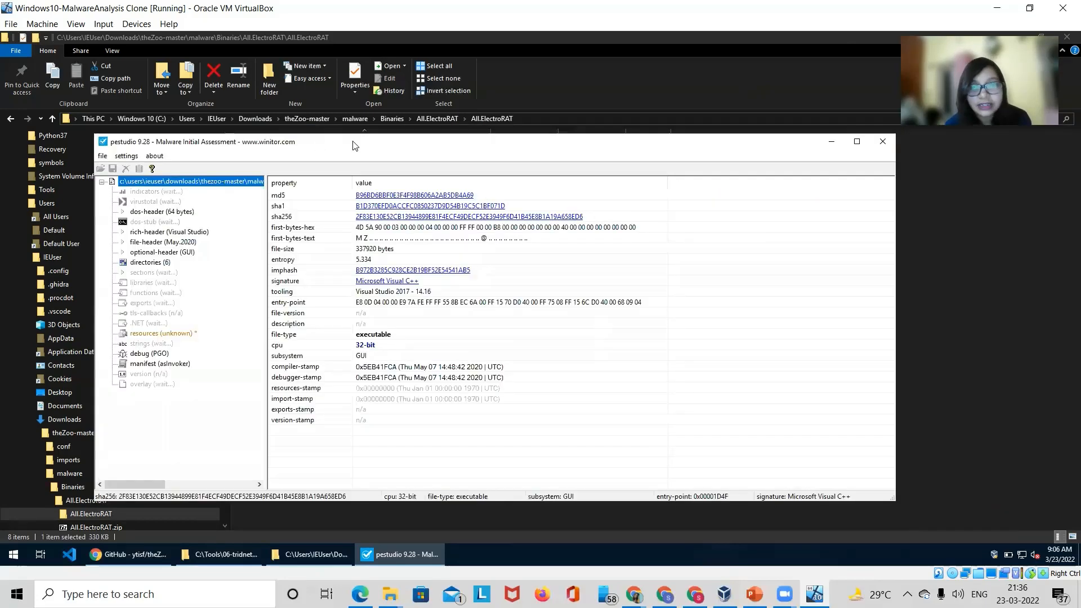
pyautogui.doubleClick(865, 143)
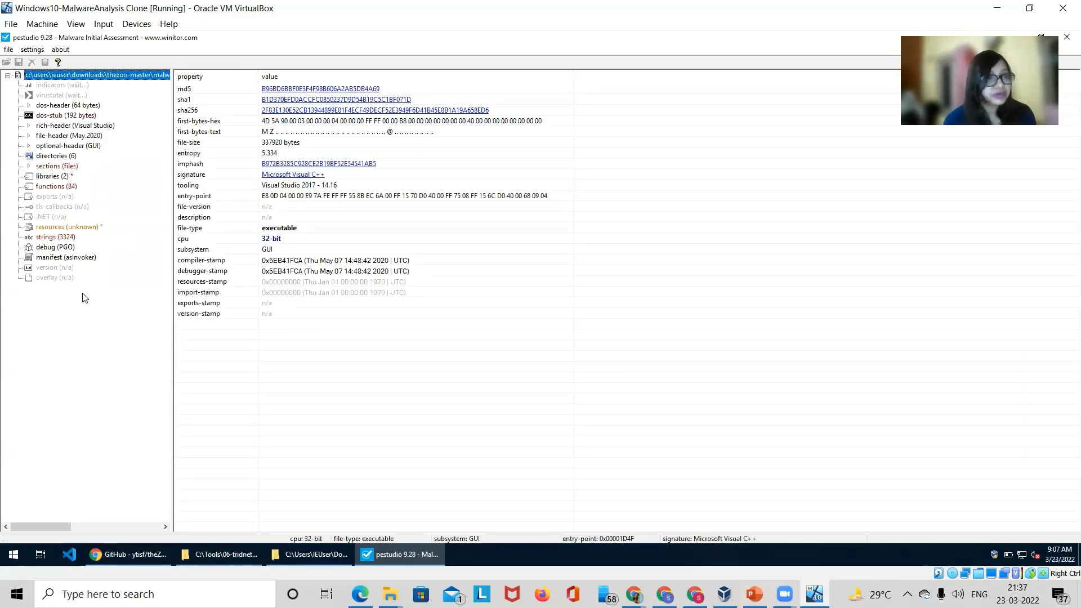
# - Copy the sample's MD5 hash value from pestudio and open its indicators list
pyautogui.rightClick(380, 89)
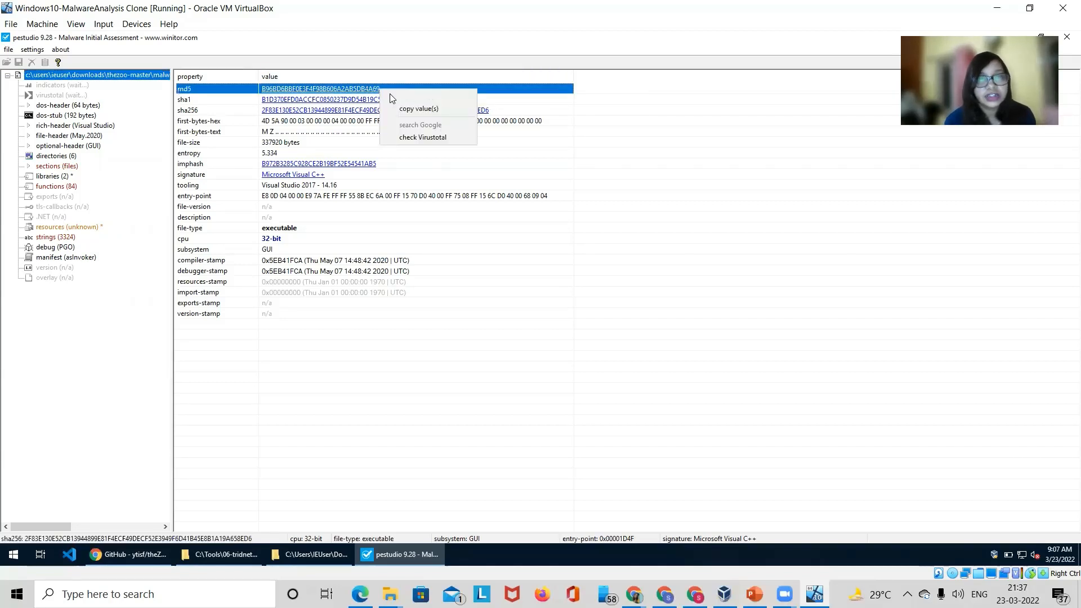
pyautogui.click(416, 110)
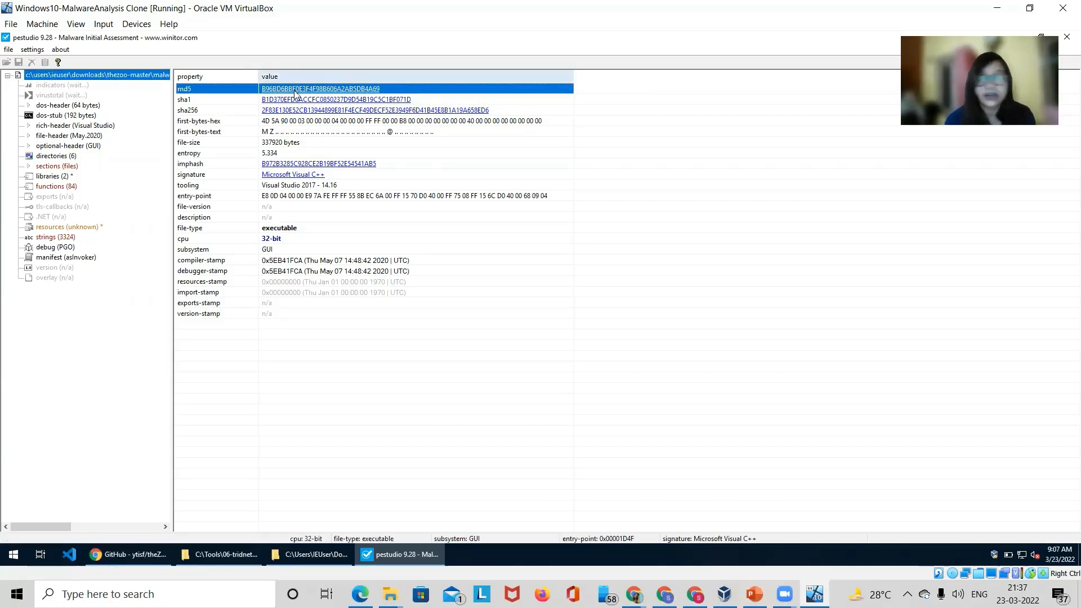
pyautogui.click(147, 339)
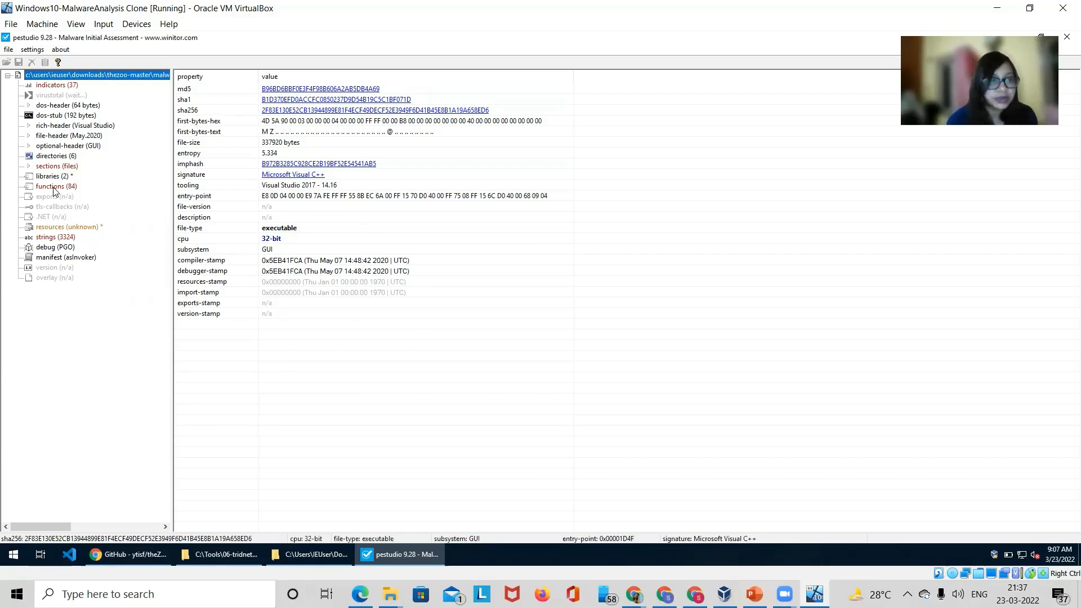
pyautogui.click(54, 86)
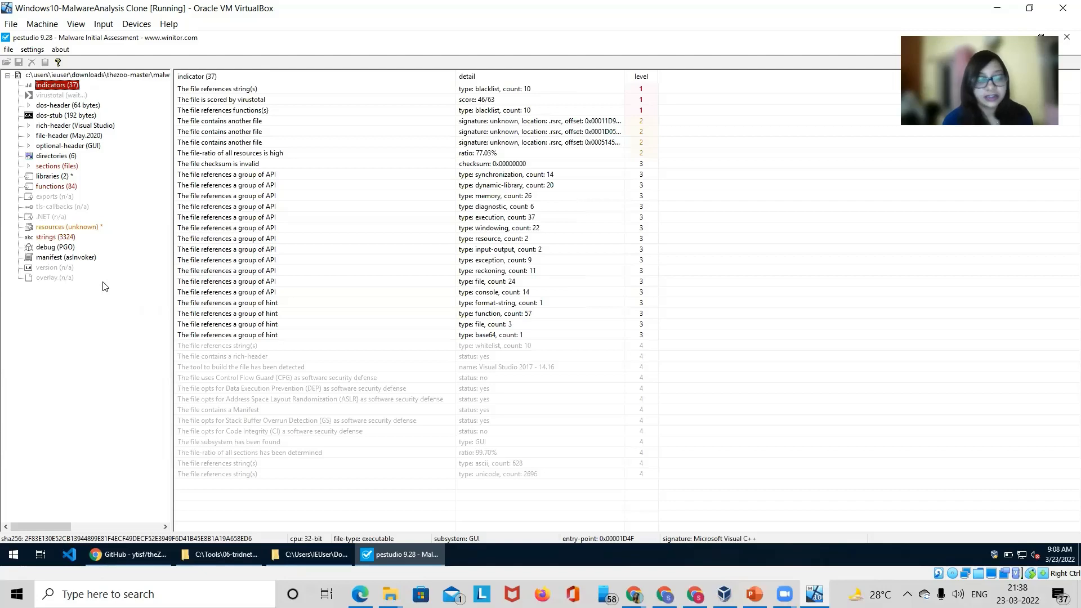
# - Switch to the VirusTotal page in Chrome and search for the sample's copied MD5 hash
pyautogui.hotkey('alt', 'Tab')
pyautogui.hotkey('alt', 'Tab')
pyautogui.hotkey('alt', 'Tab')
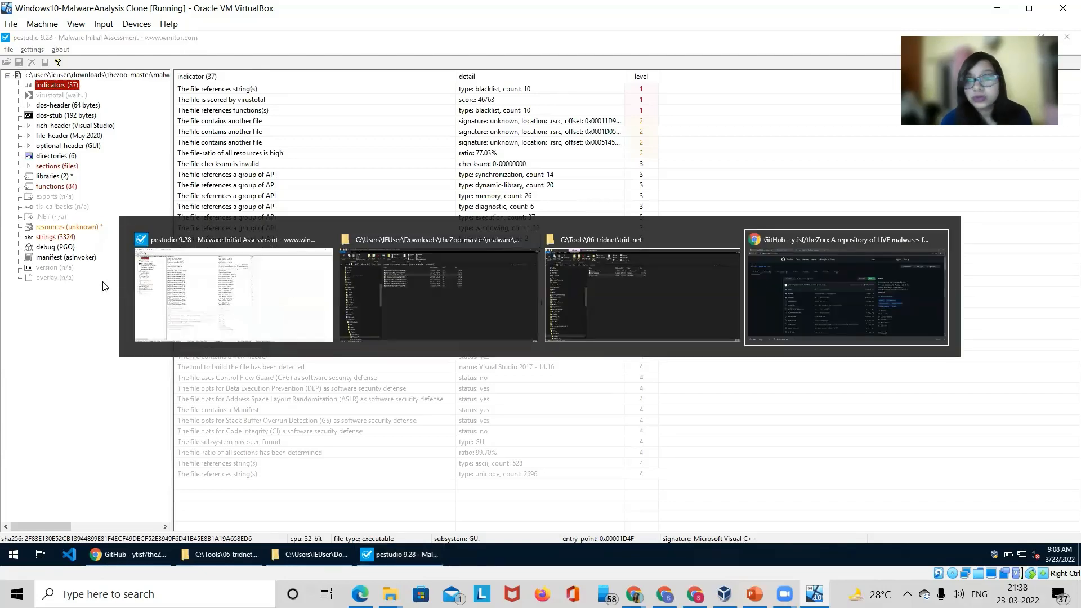
pyautogui.press('Escape')
pyautogui.hotkey('alt', 'Tab')
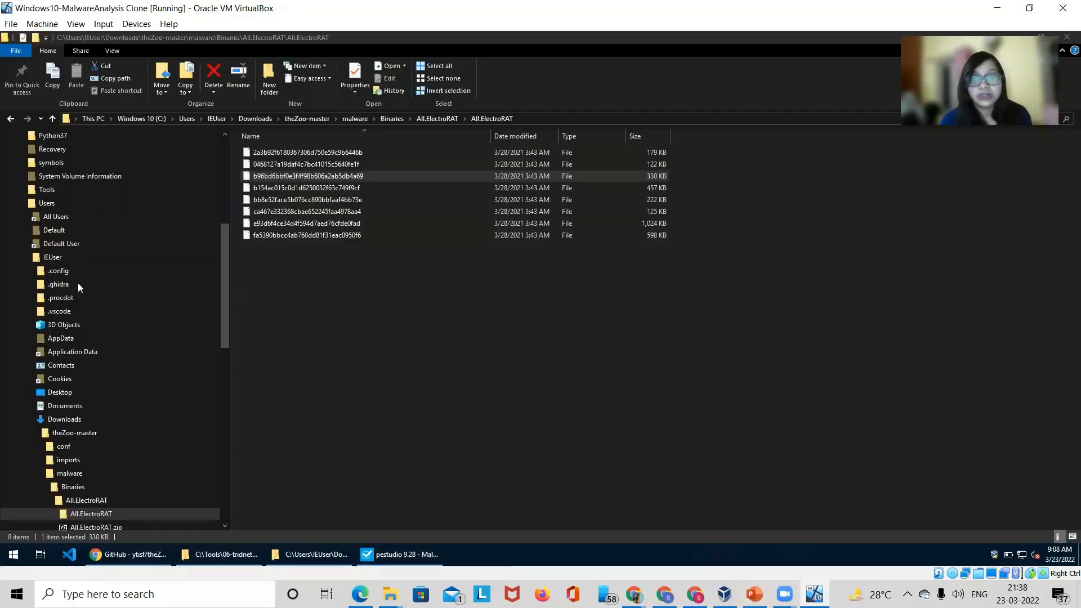
pyautogui.hotkey('alt', 'Tab')
pyautogui.hotkey('alt', 'Tab')
pyautogui.hotkey('alt', 'Tab')
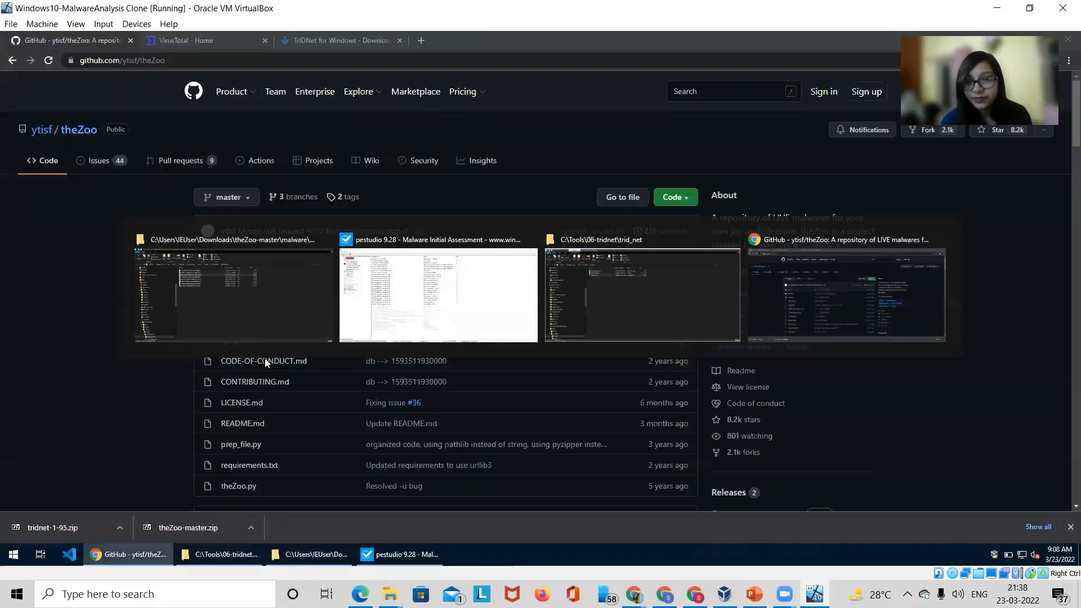
pyautogui.click(186, 37)
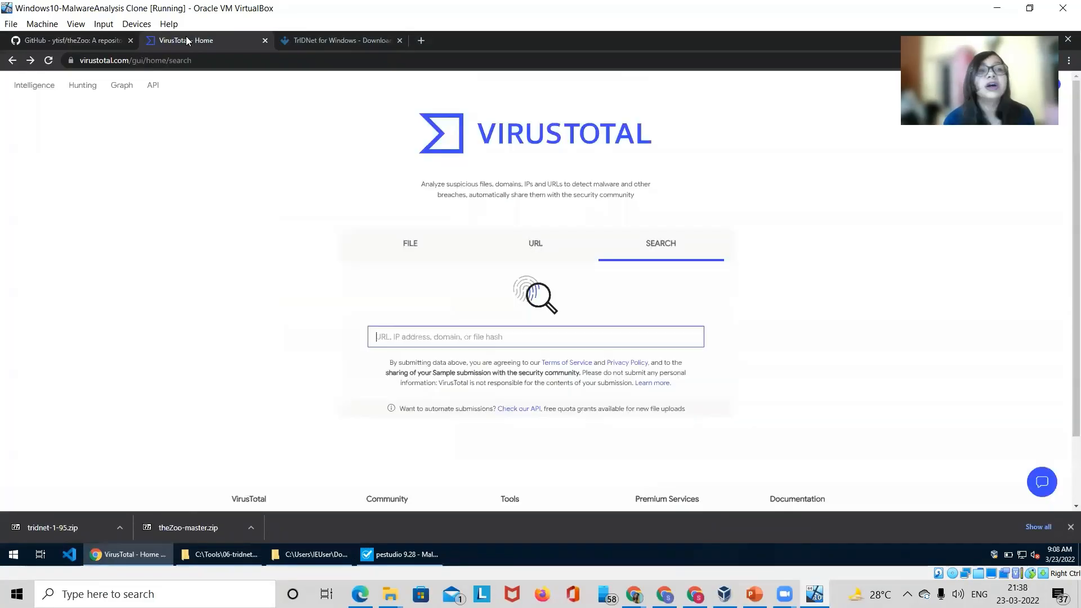
pyautogui.click(422, 337)
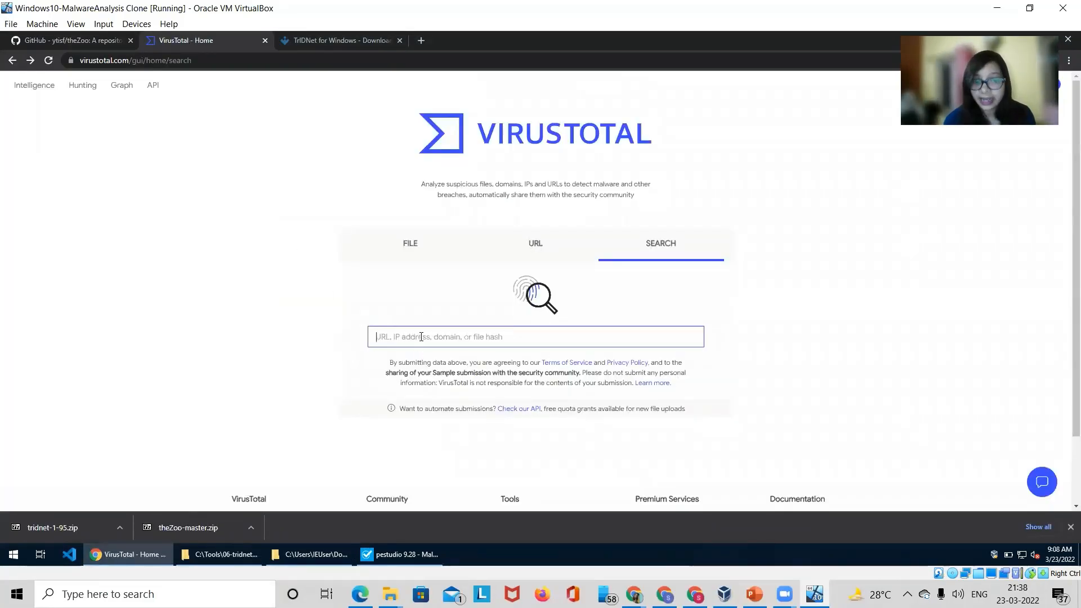
pyautogui.rightClick(422, 337)
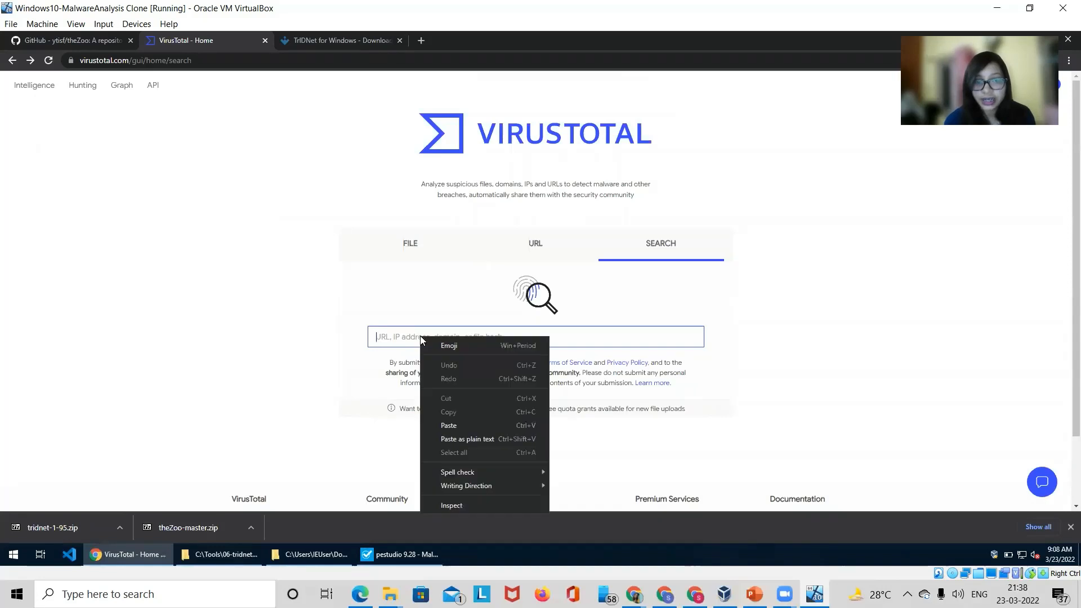
pyautogui.click(448, 425)
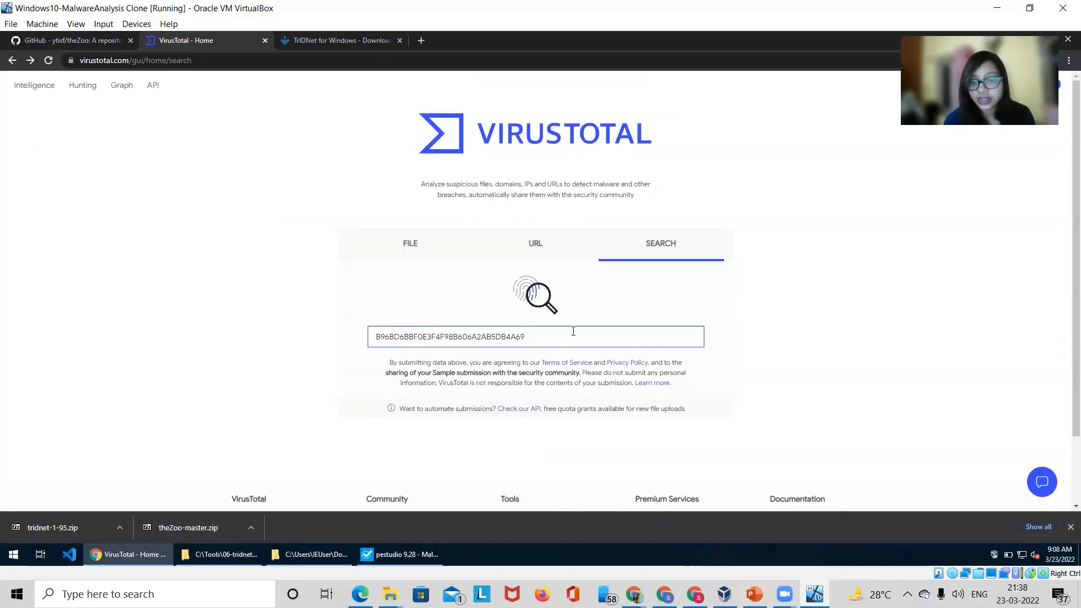
pyautogui.press('Return')
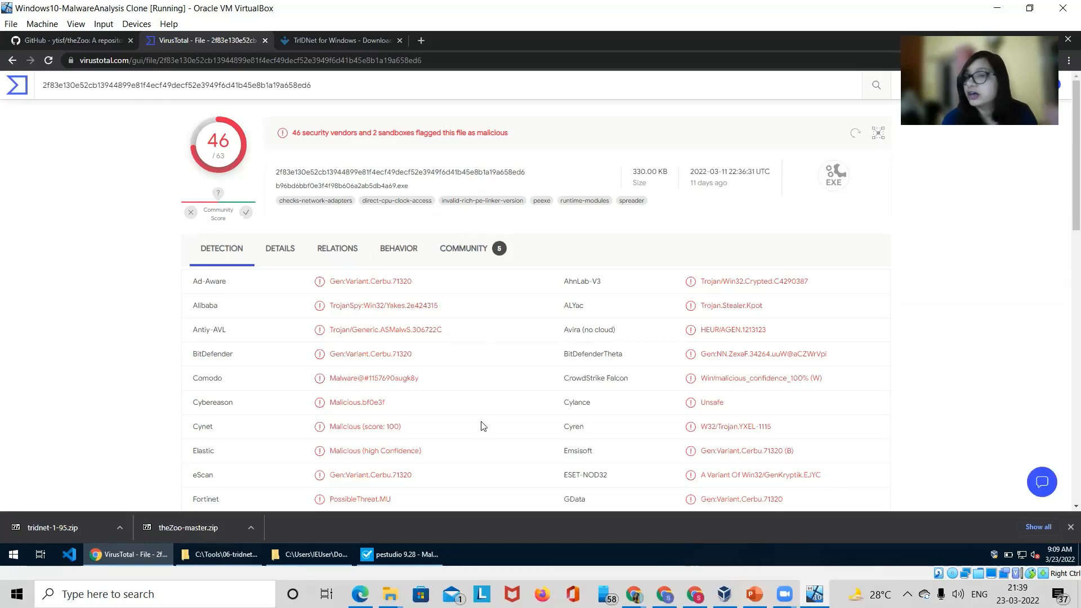
# - Review the security vendors' detections for the sample in the VirusTotal report
pyautogui.scroll(-1, 484, 426)
pyautogui.scroll(-3, 482, 426)
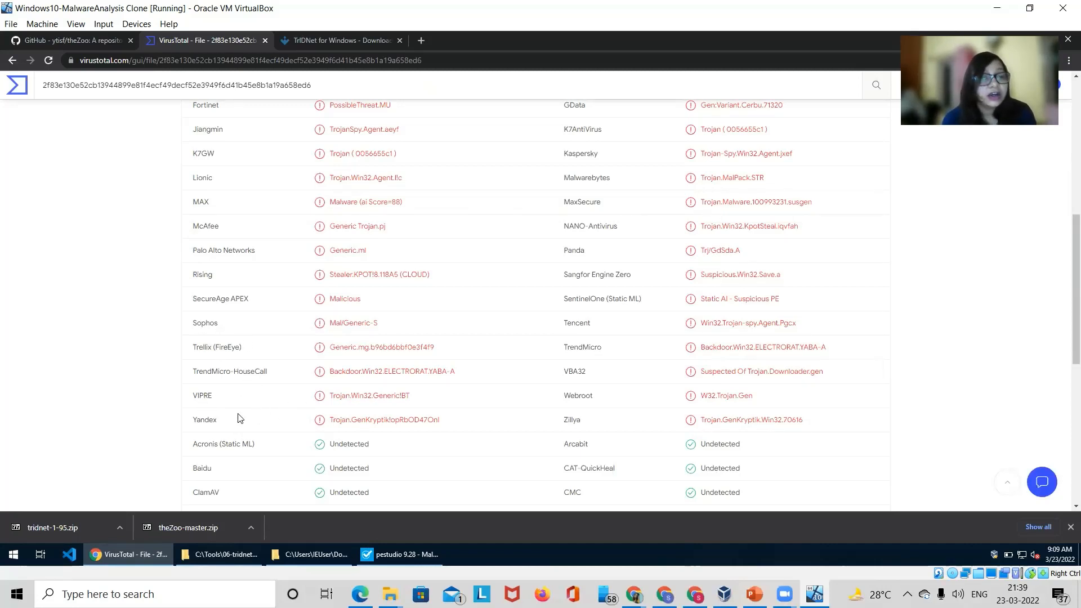
pyautogui.scroll(1, 204, 409)
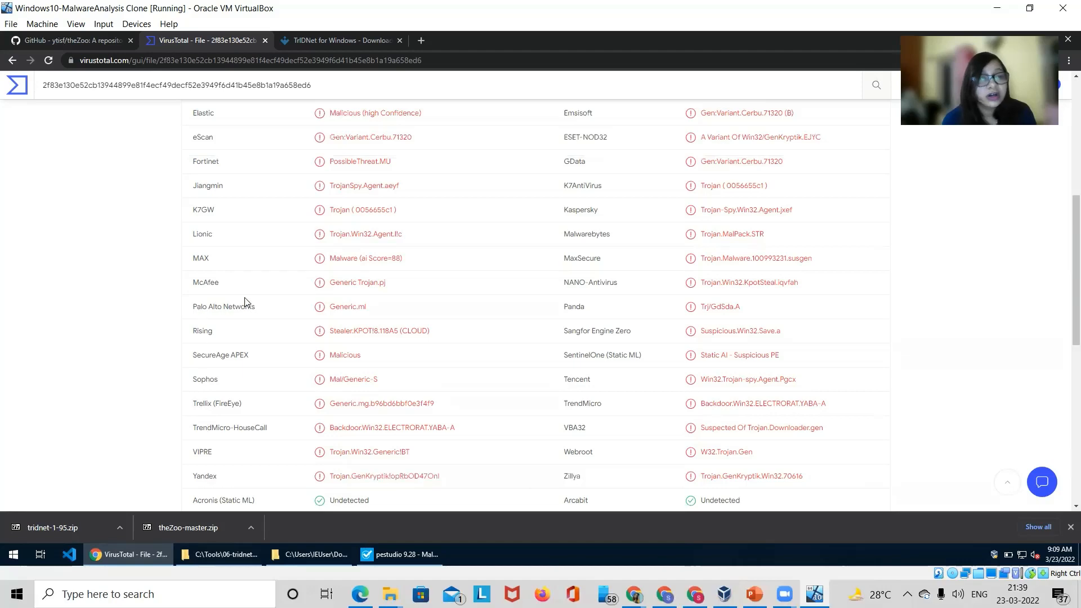
pyautogui.scroll(6, 265, 302)
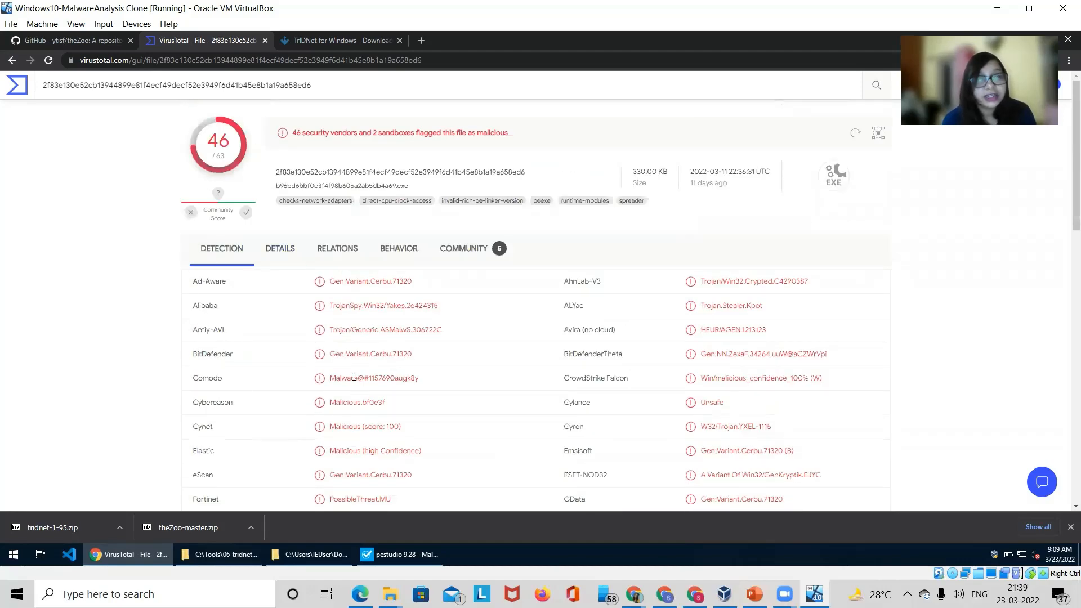
# - Open the report's details and examine the basic properties, including the hashes, file type and TrID entries
pyautogui.click(285, 249)
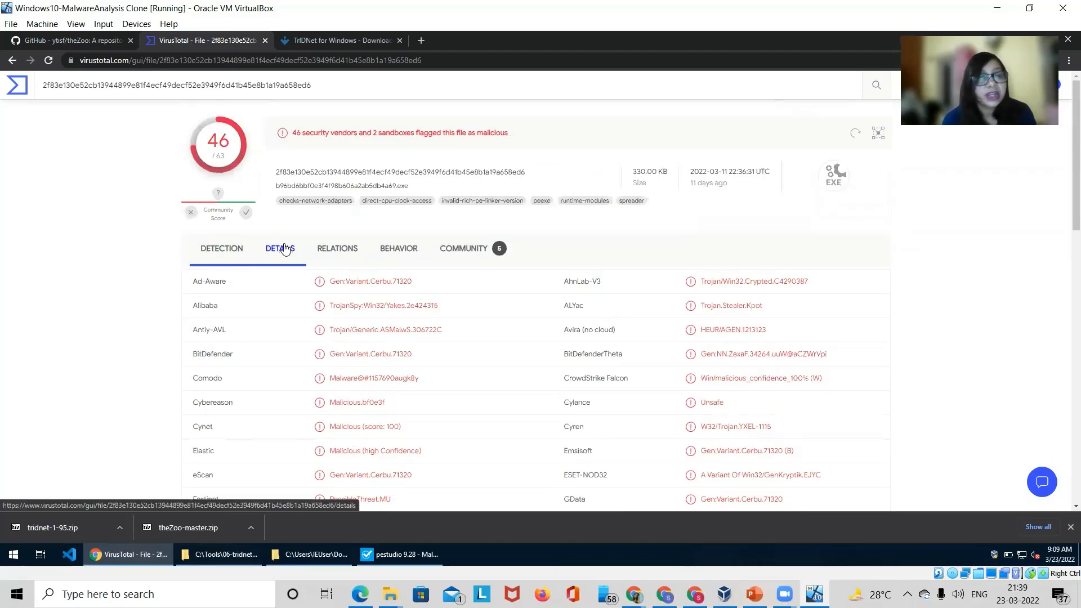
pyautogui.scroll(-2, 111, 268)
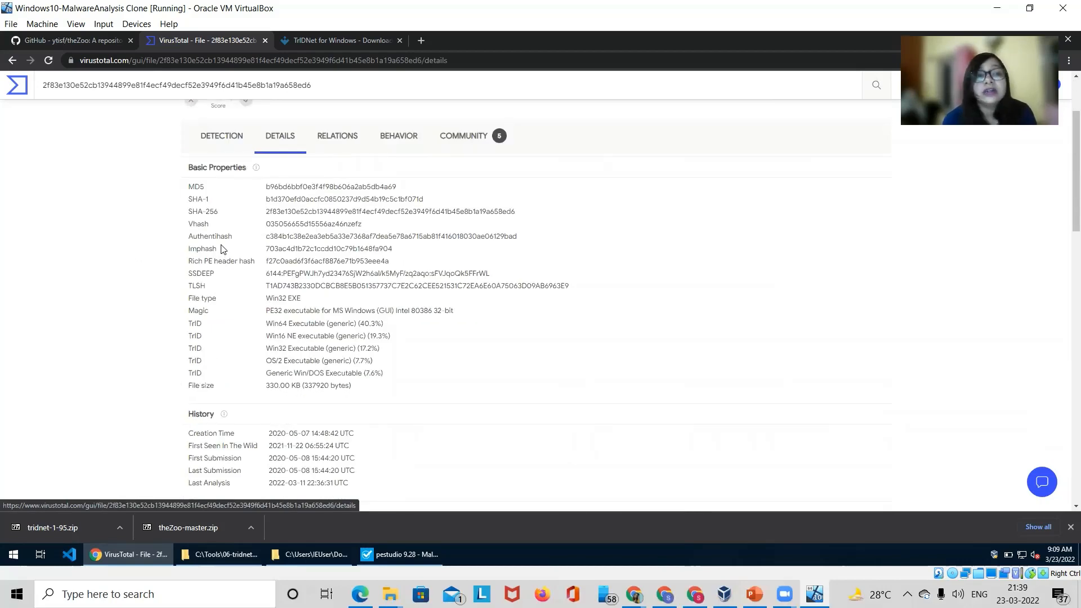
pyautogui.moveTo(221, 248); pyautogui.dragTo(160, 263)
pyautogui.moveTo(255, 261); pyautogui.dragTo(164, 258)
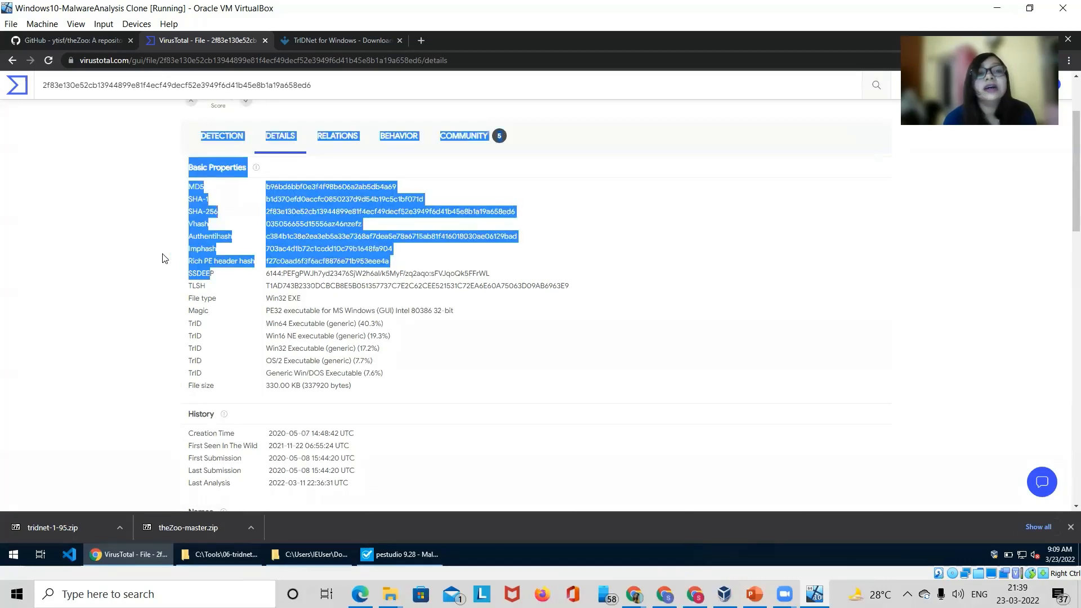
pyautogui.click(221, 276)
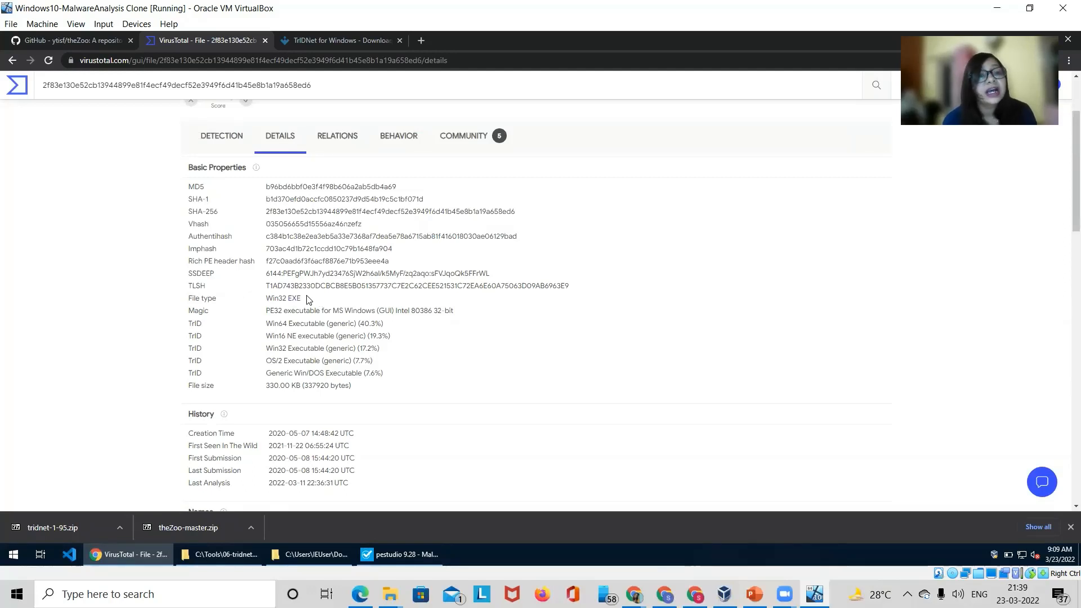
pyautogui.moveTo(308, 299); pyautogui.dragTo(268, 300)
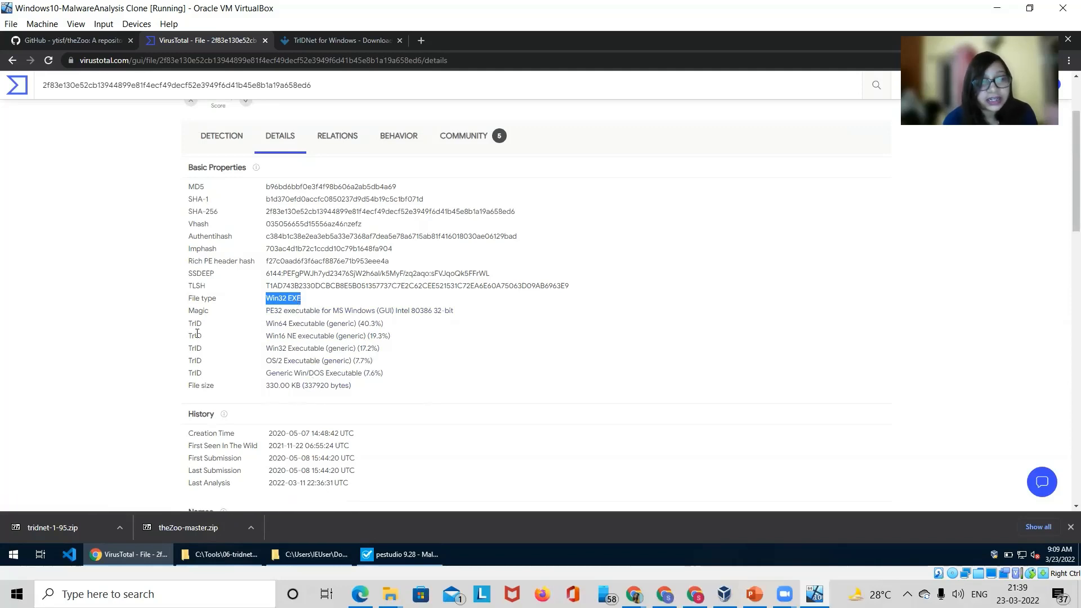
pyautogui.moveTo(204, 327); pyautogui.dragTo(190, 327)
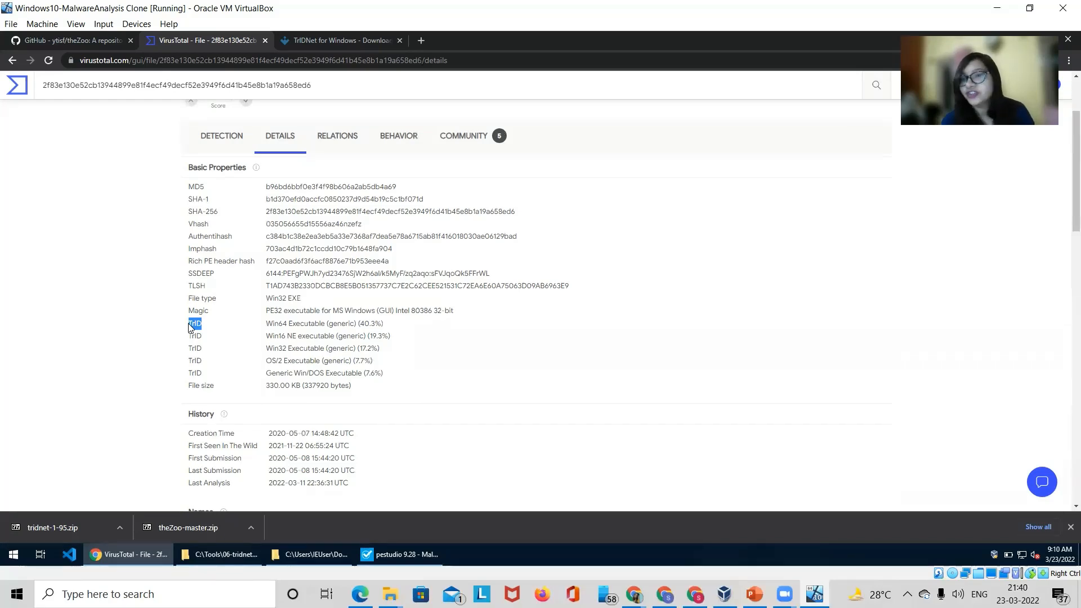
# - Examine the sample's submission history dates and its known file names, highlighting crypted.exe
pyautogui.scroll(-2, 452, 410)
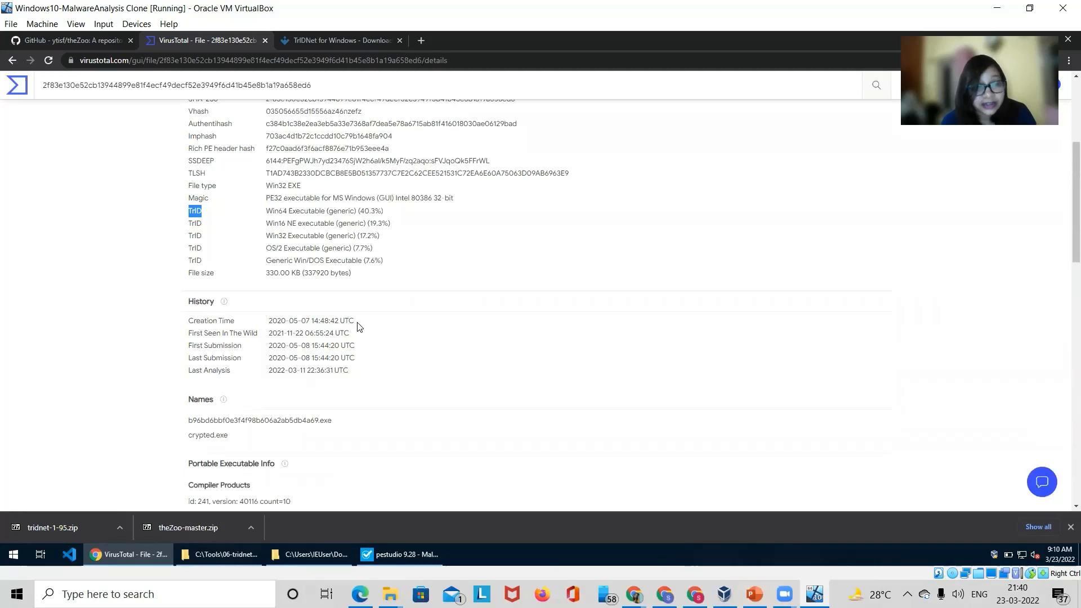
pyautogui.moveTo(350, 372); pyautogui.dragTo(270, 321)
pyautogui.click(149, 354)
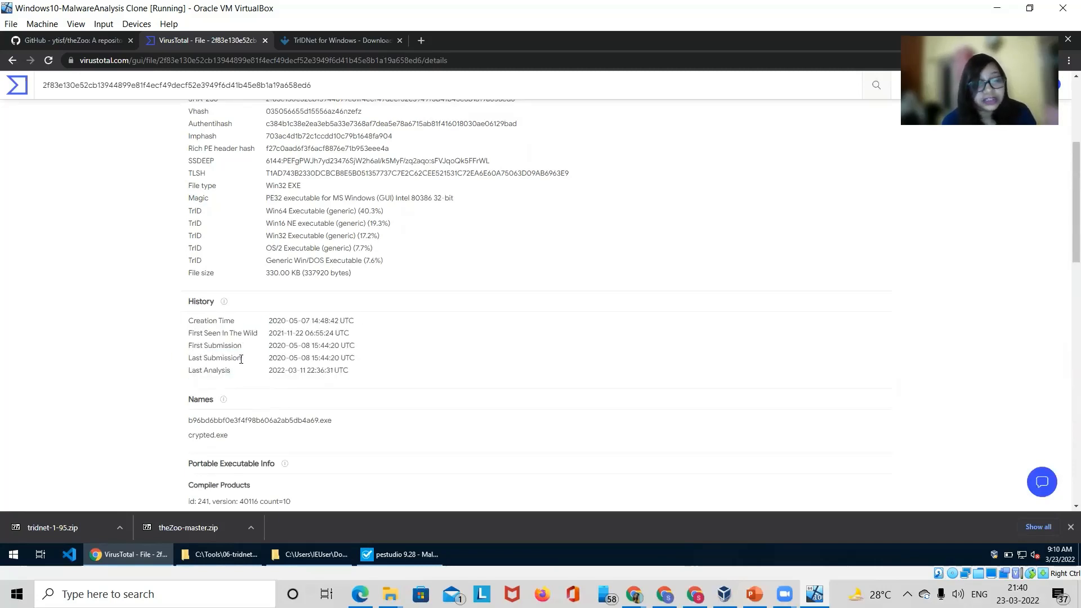
pyautogui.scroll(-2, 355, 381)
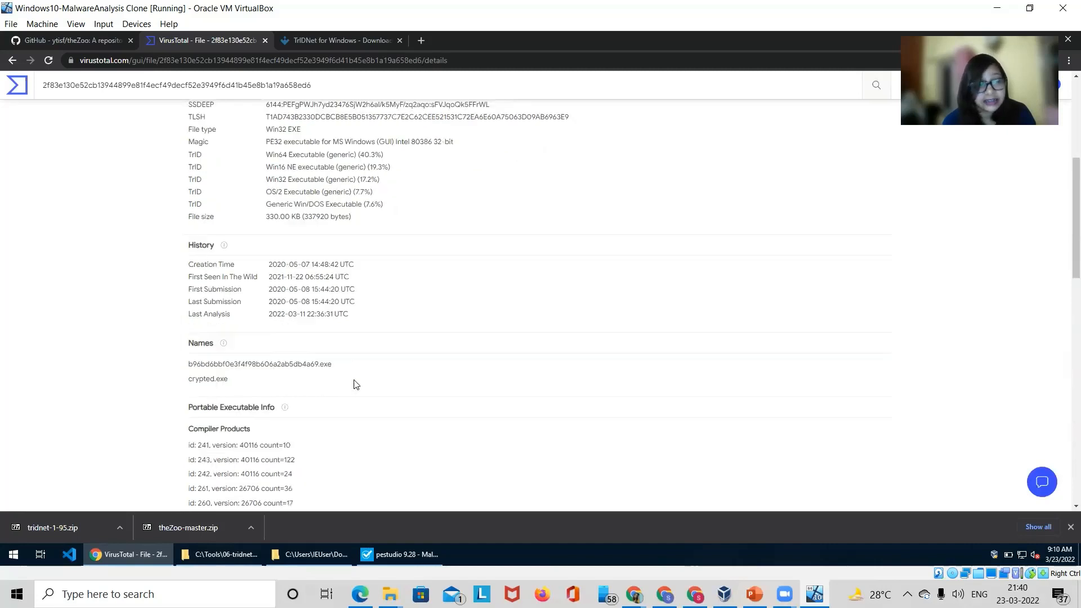
pyautogui.moveTo(229, 324); pyautogui.dragTo(184, 323)
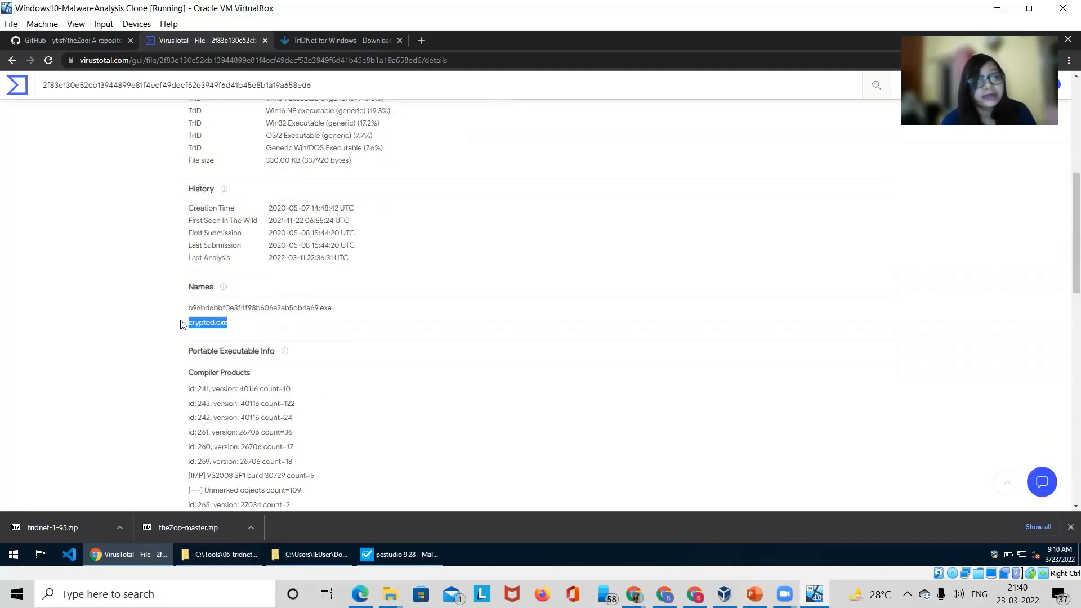
# - Examine the sample's Portable Executable info in the report details, covering compiler products, header, sections, imports and contained resources
pyautogui.click(245, 330)
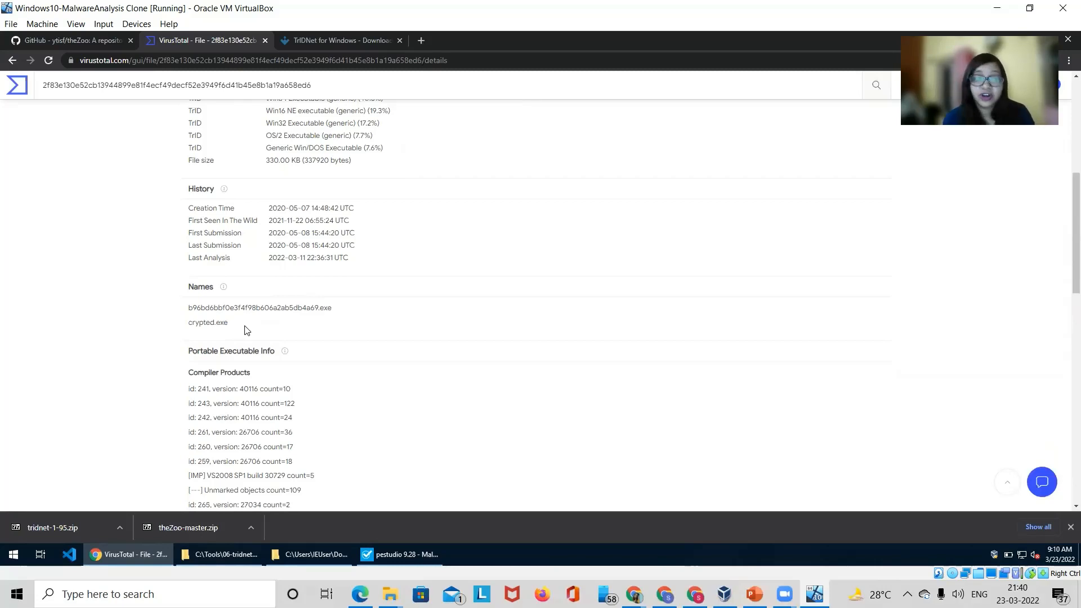
pyautogui.scroll(-2, 359, 441)
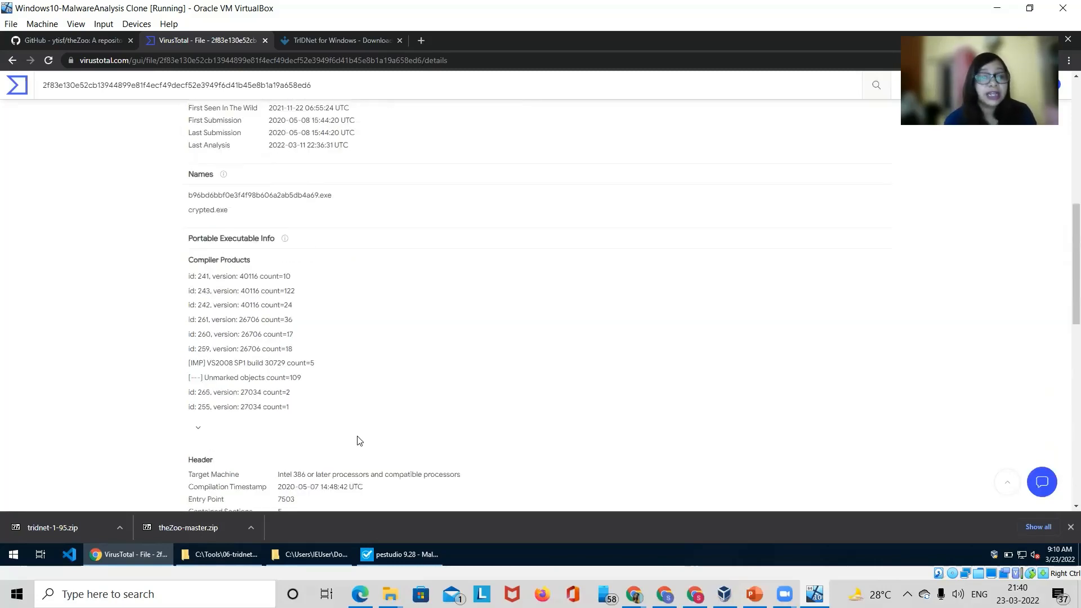
pyautogui.scroll(-3, 360, 440)
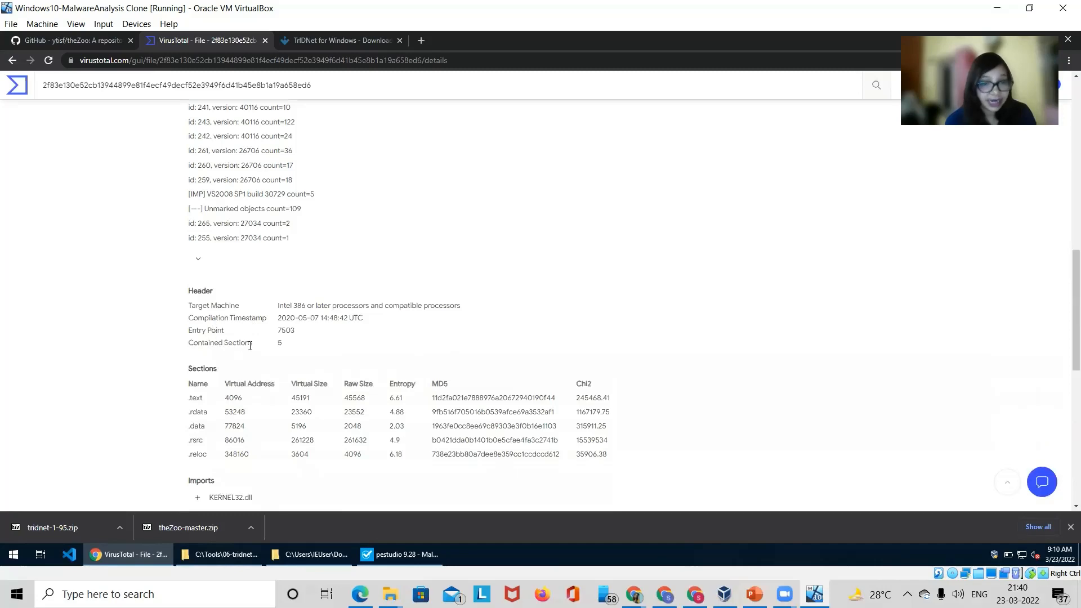
pyautogui.scroll(-2, 282, 418)
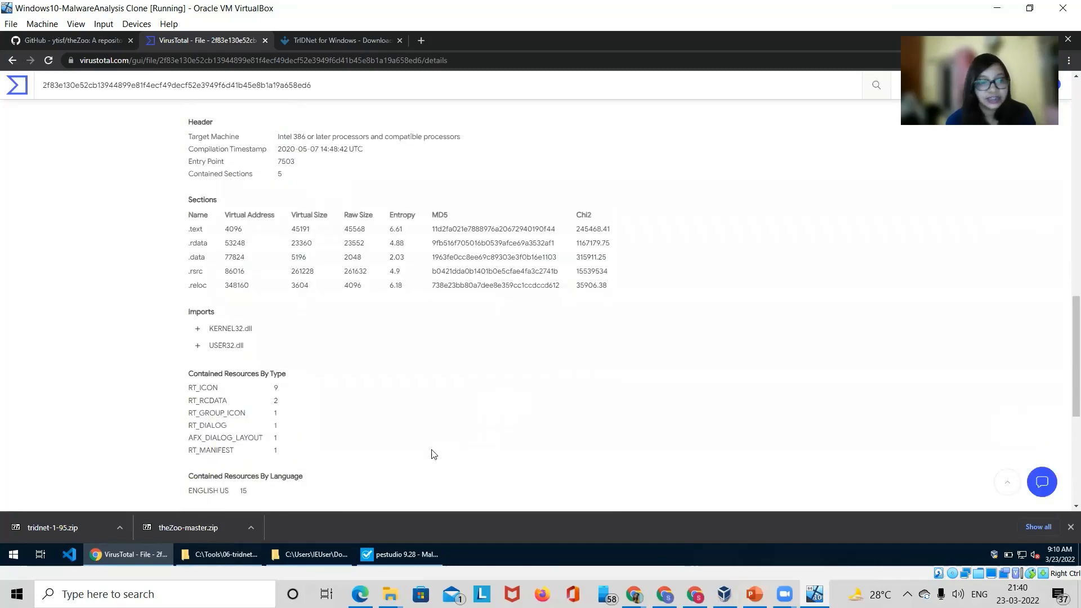
pyautogui.scroll(-5, 432, 453)
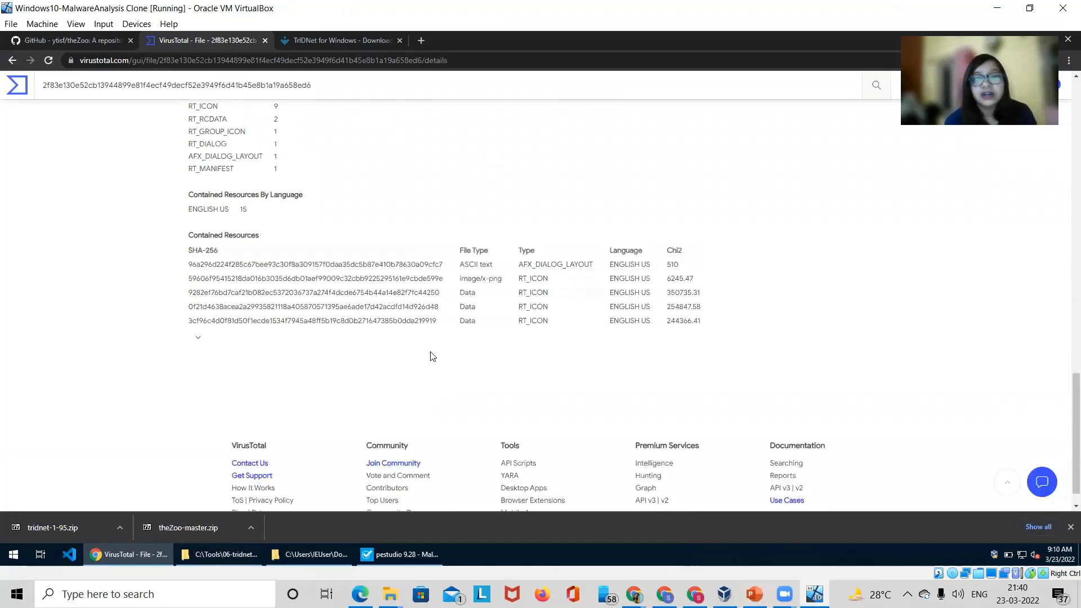
pyautogui.scroll(10, 431, 357)
pyautogui.scroll(5, 430, 356)
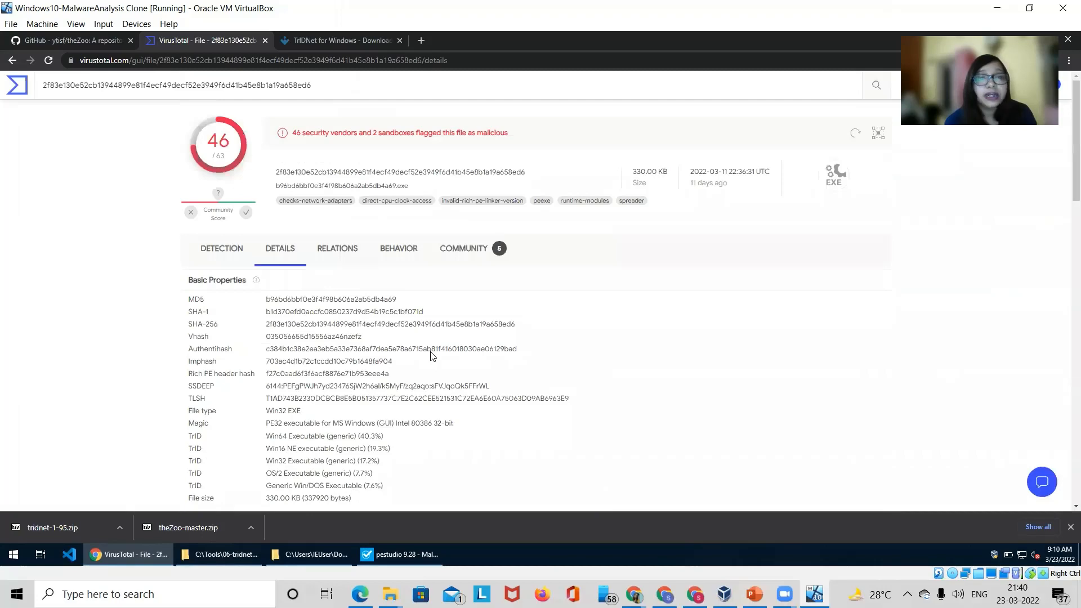
# - Open the report's relations and review the URLs, domains and IP addresses the sample contacted
pyautogui.click(336, 250)
pyautogui.scroll(-2, 143, 377)
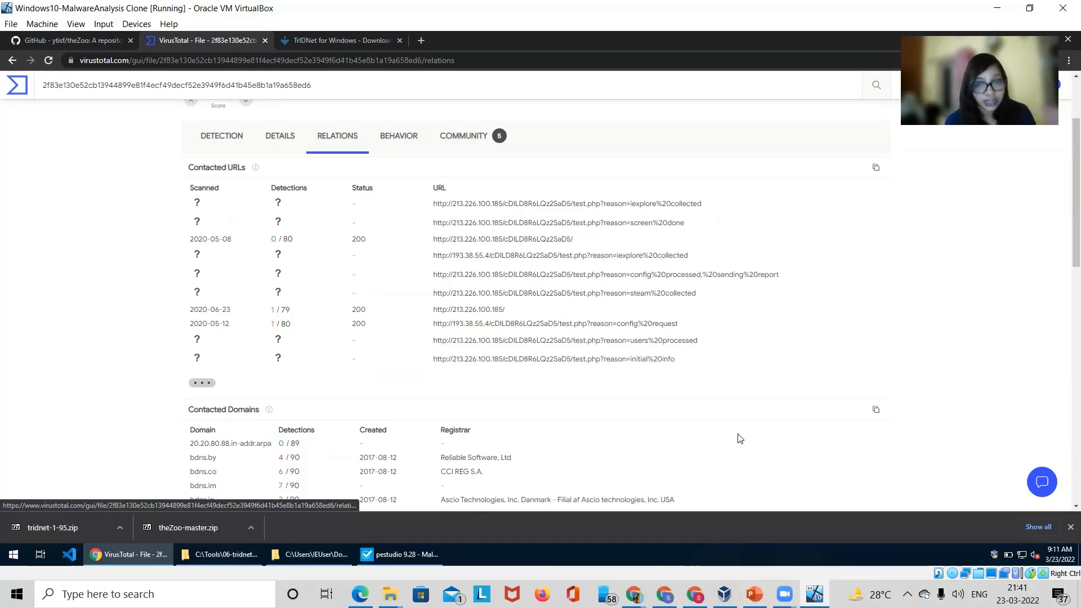
pyautogui.scroll(-3, 630, 446)
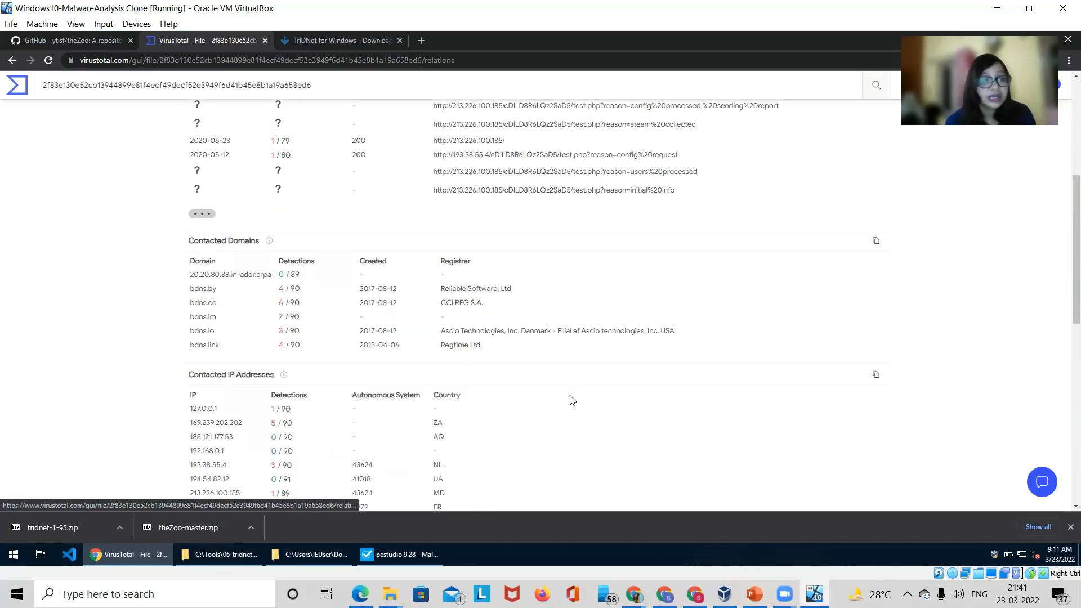
pyautogui.scroll(-1, 585, 429)
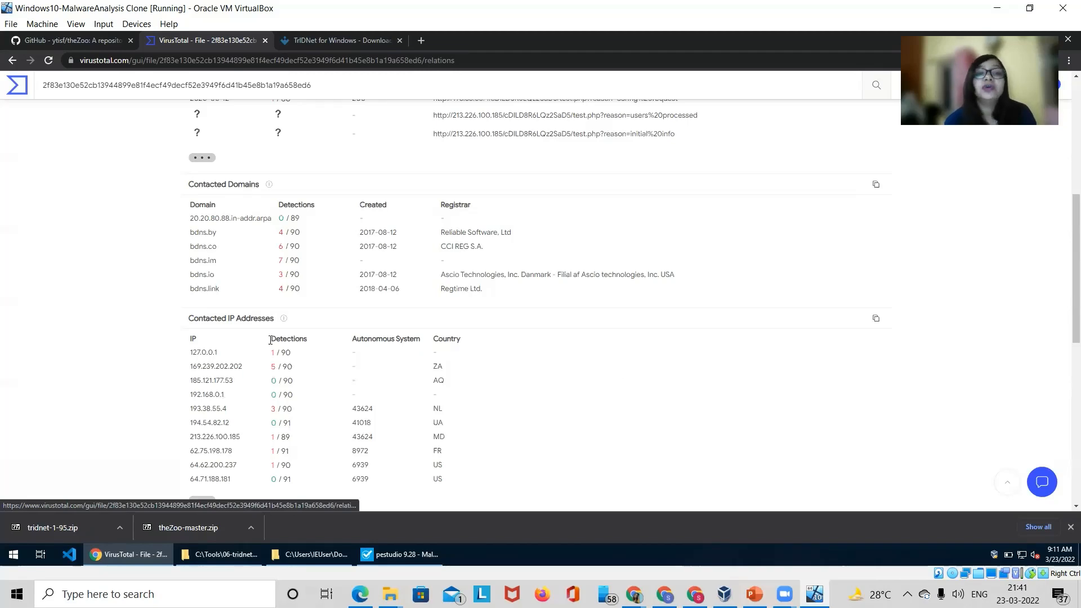
pyautogui.scroll(6, 550, 420)
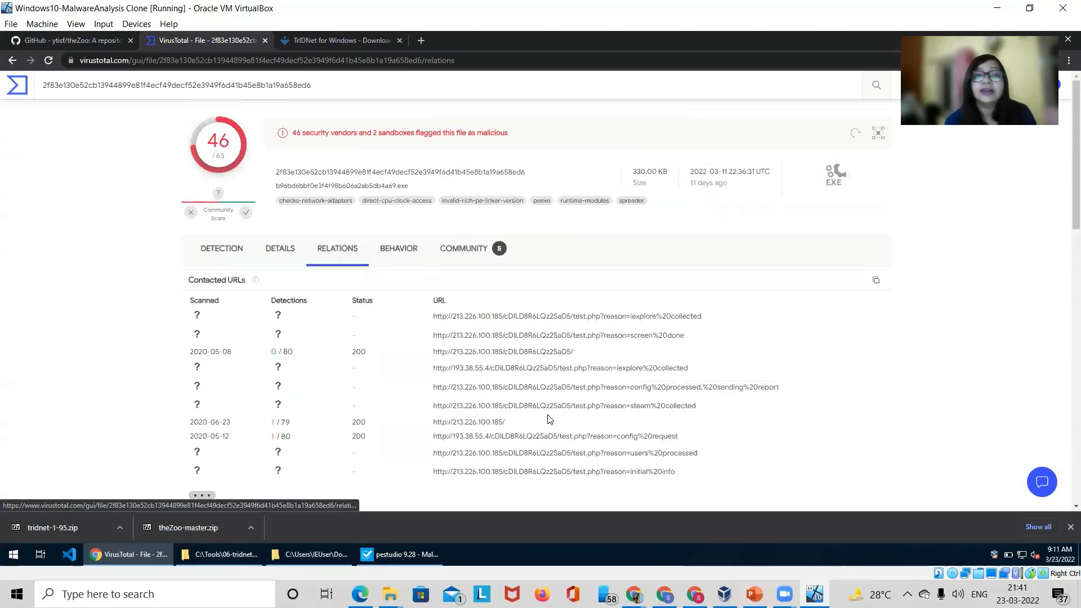
# - Open the report's behavior data and review the Lastline sandbox's network communication, registry actions, processes and mutexes
pyautogui.click(390, 249)
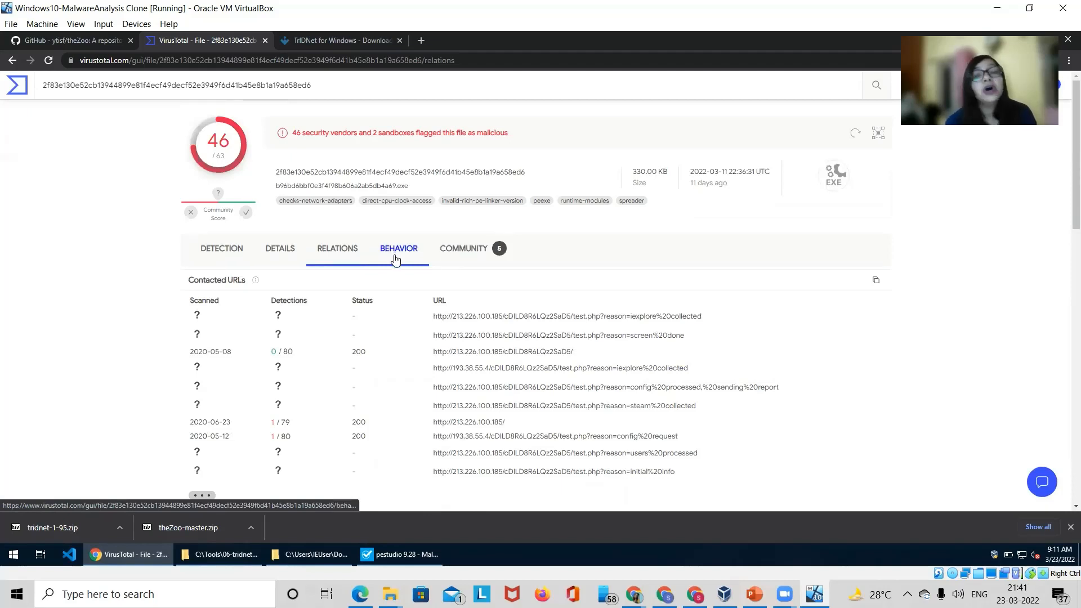
pyautogui.click(396, 259)
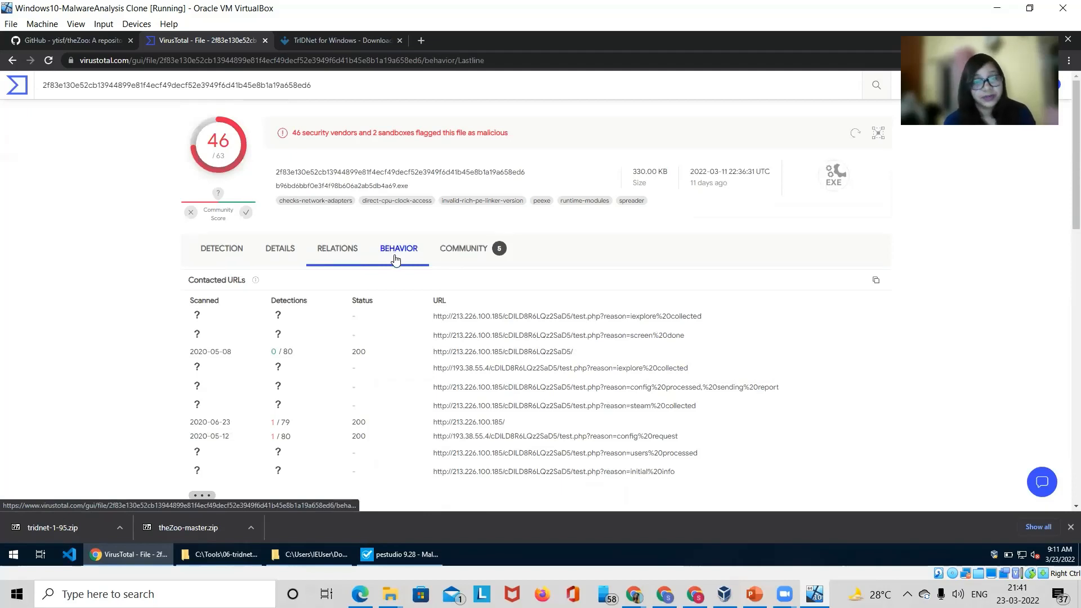
pyautogui.scroll(-2, 388, 402)
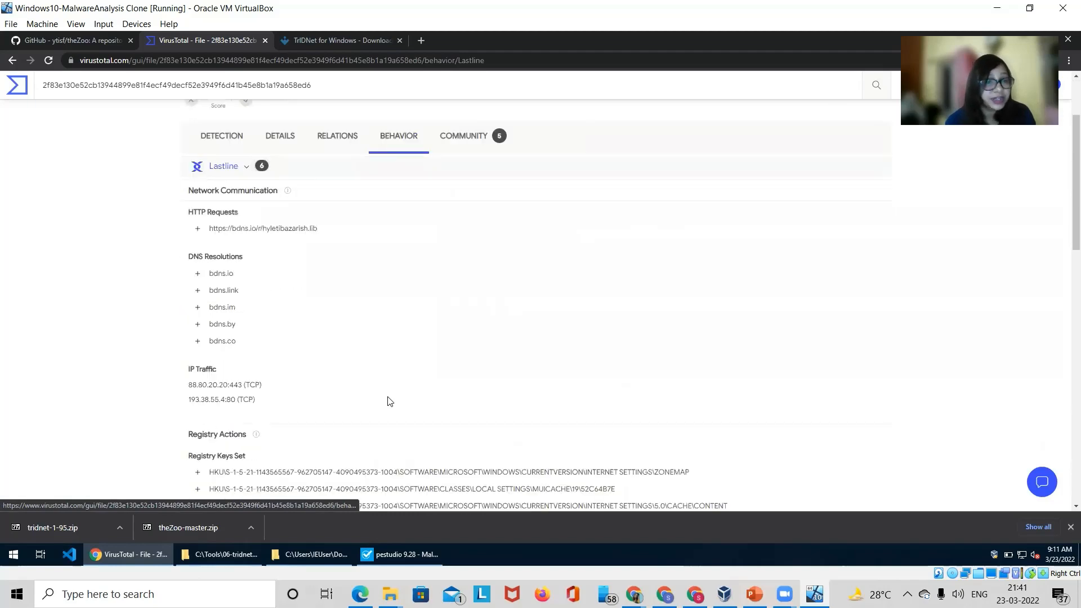
pyautogui.scroll(-4, 335, 366)
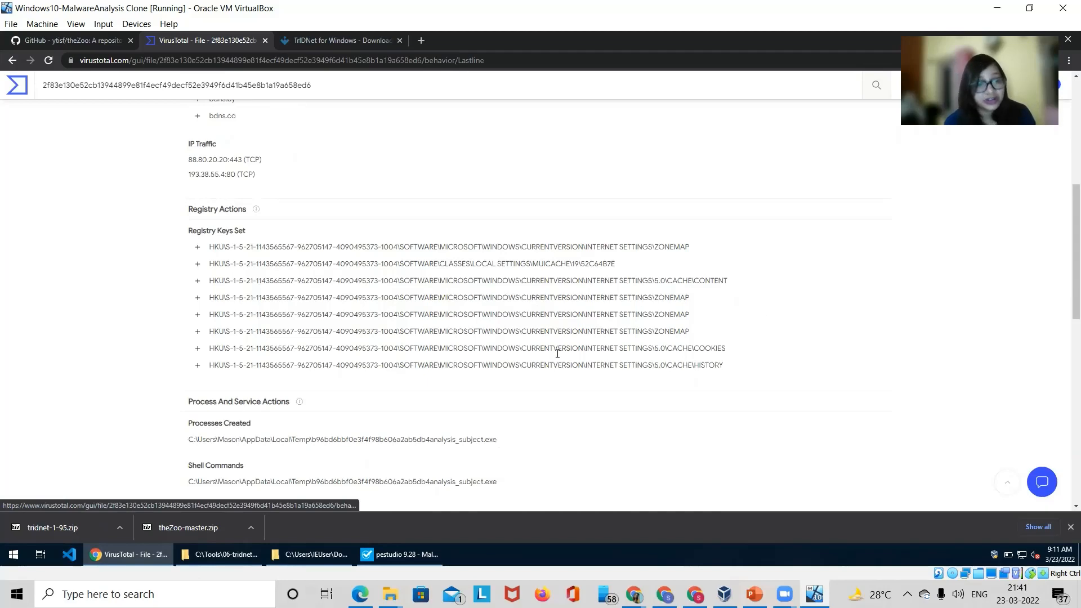
pyautogui.scroll(-3, 532, 396)
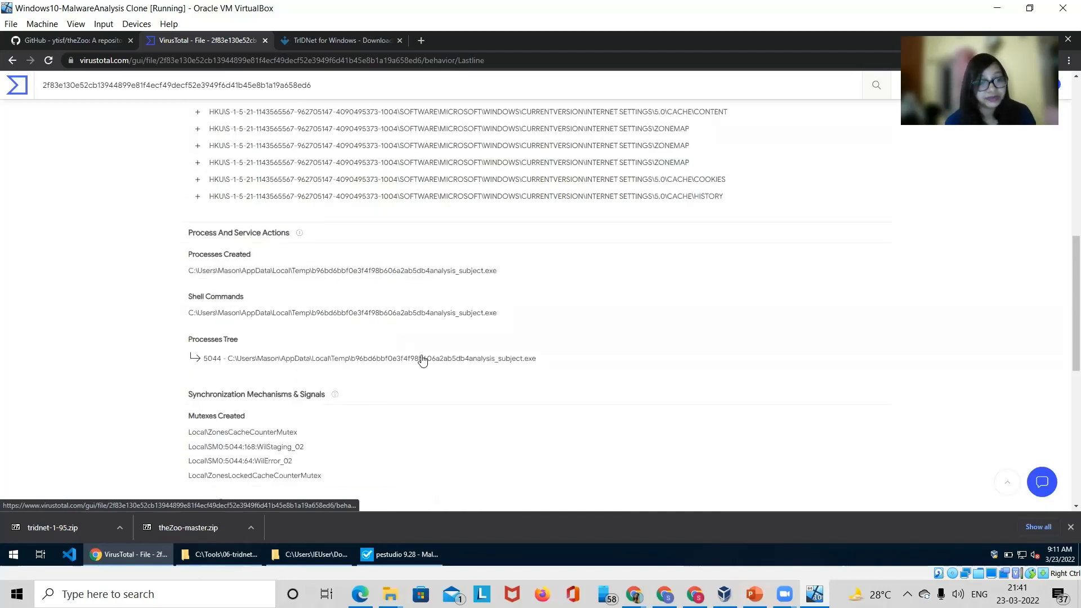
pyautogui.scroll(15, 394, 406)
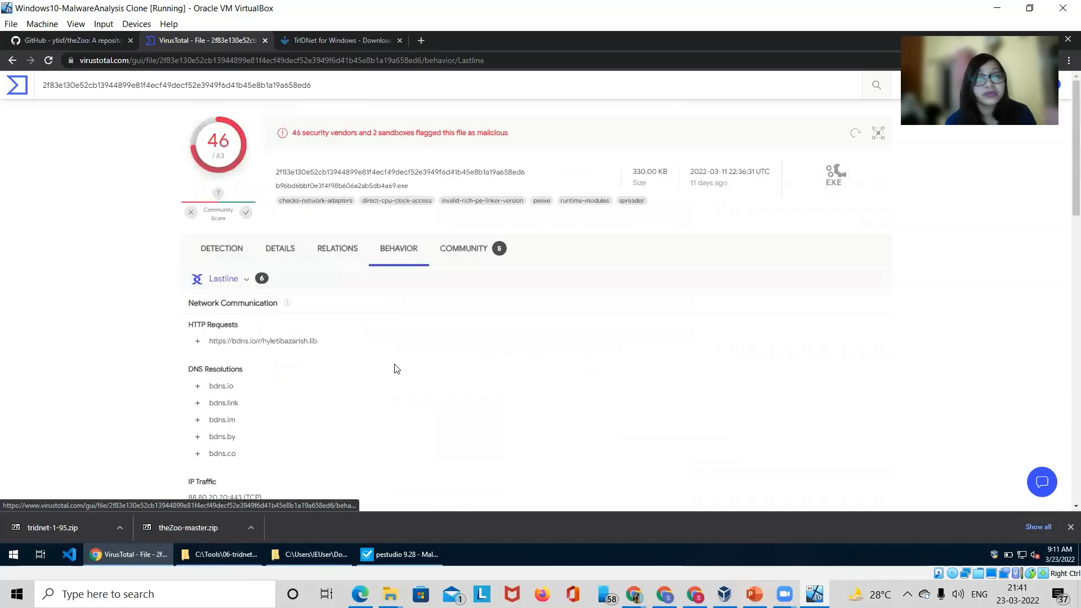
# - Open the report's community section and read the related ElectroRAT graphs and the comments on the sample
pyautogui.click(473, 248)
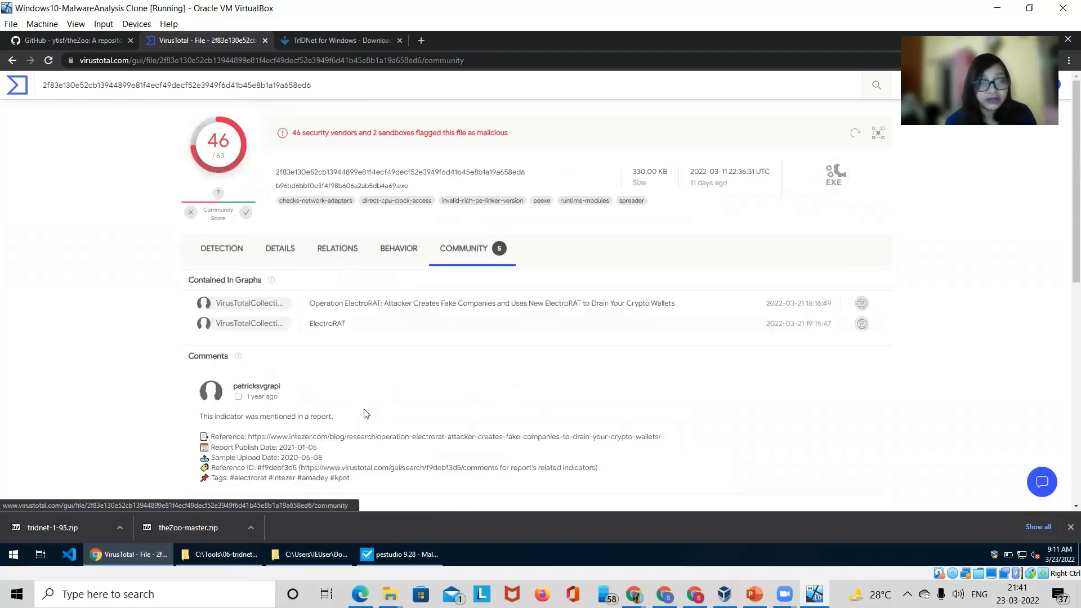
pyautogui.scroll(-1, 366, 338)
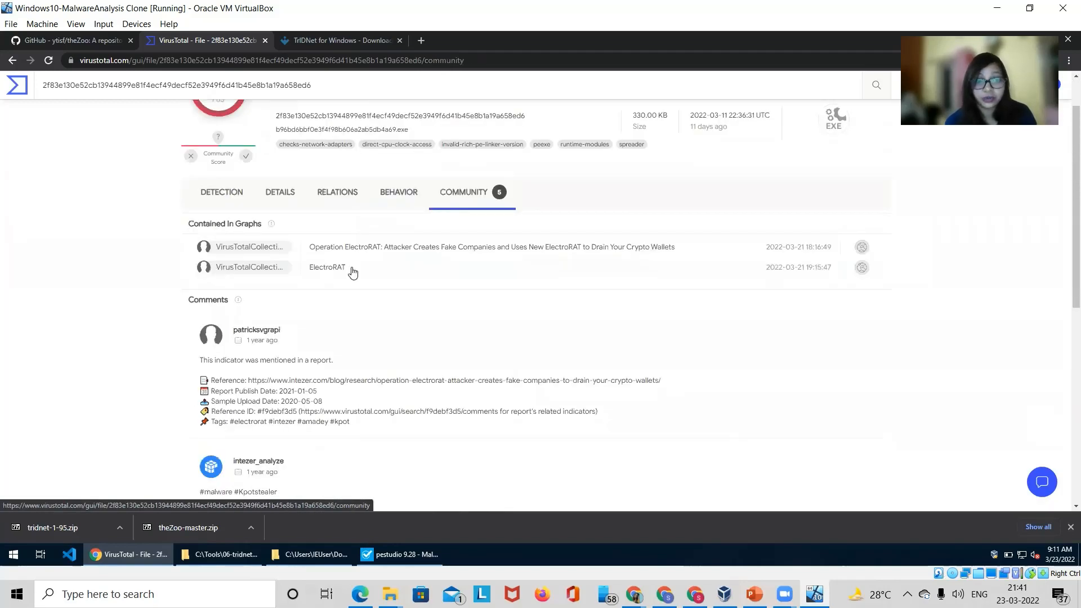
pyautogui.scroll(-3, 394, 338)
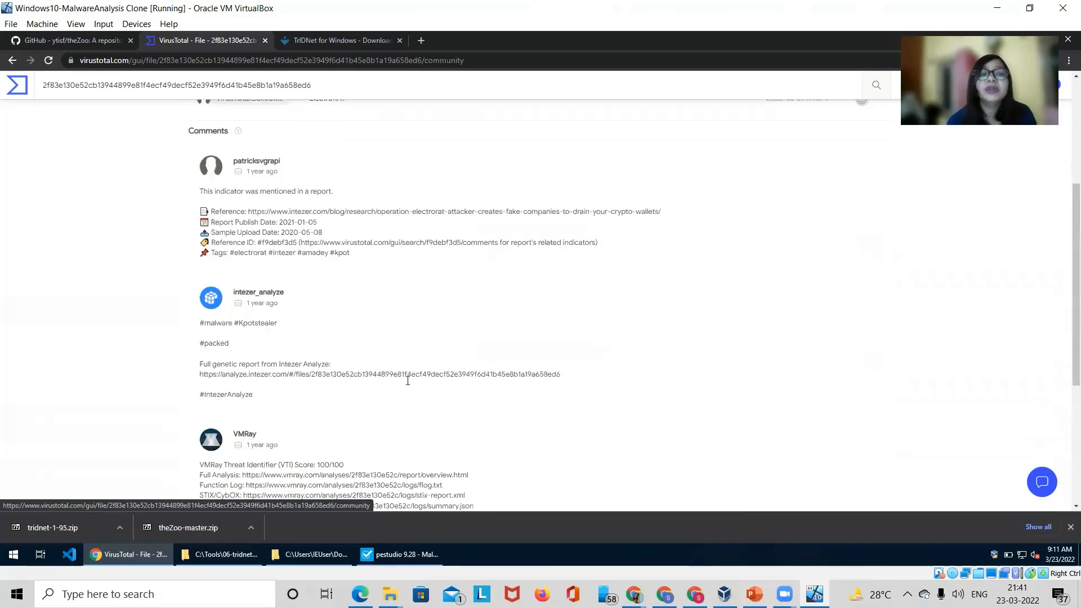
pyautogui.scroll(4, 409, 385)
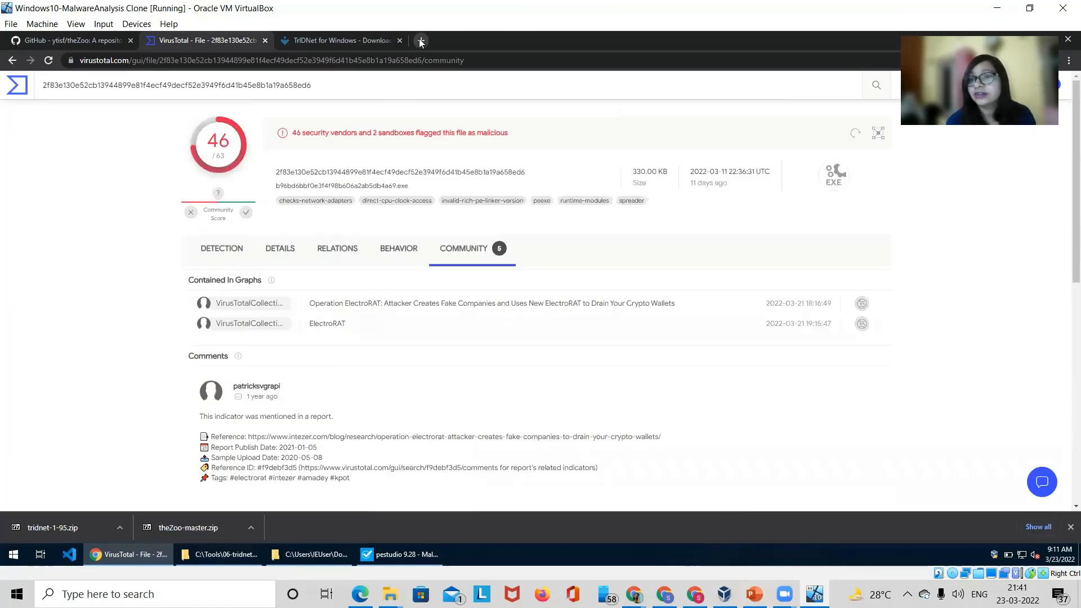
# - Search Google for "rat malware" in a separate browser tab, read the results on remote access trojans, and close that tab
pyautogui.click(420, 39)
pyautogui.write('rat malware')
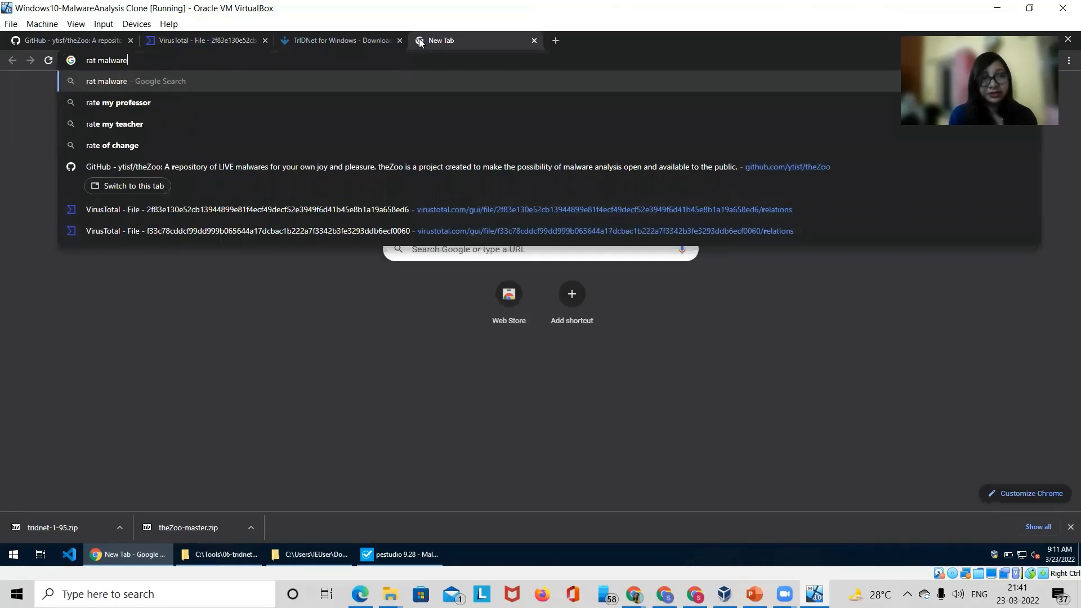
pyautogui.press('Return')
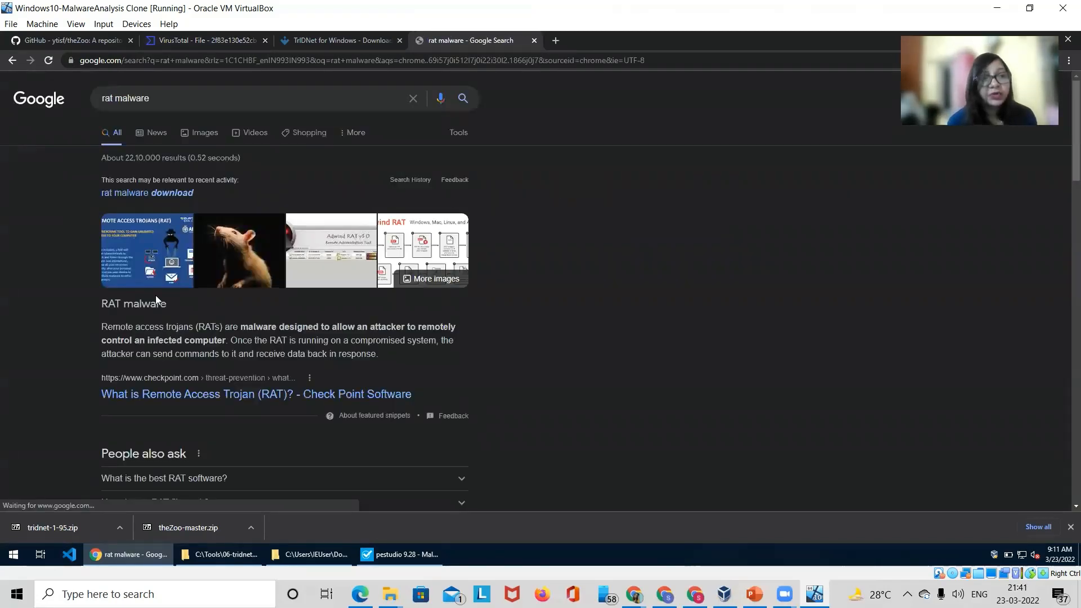
pyautogui.scroll(-1, 208, 332)
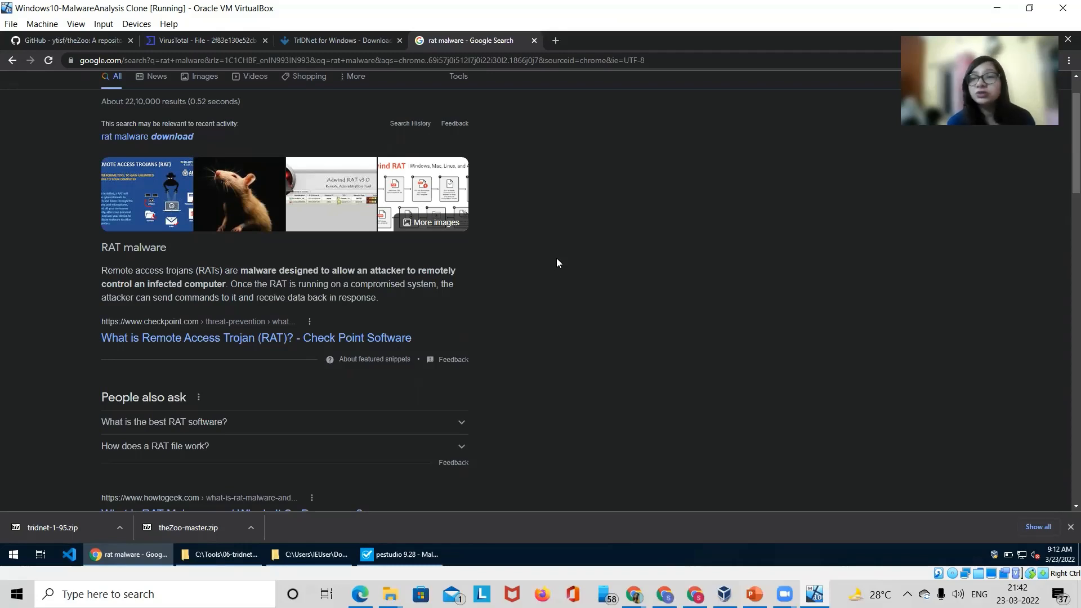
pyautogui.scroll(-3, 606, 417)
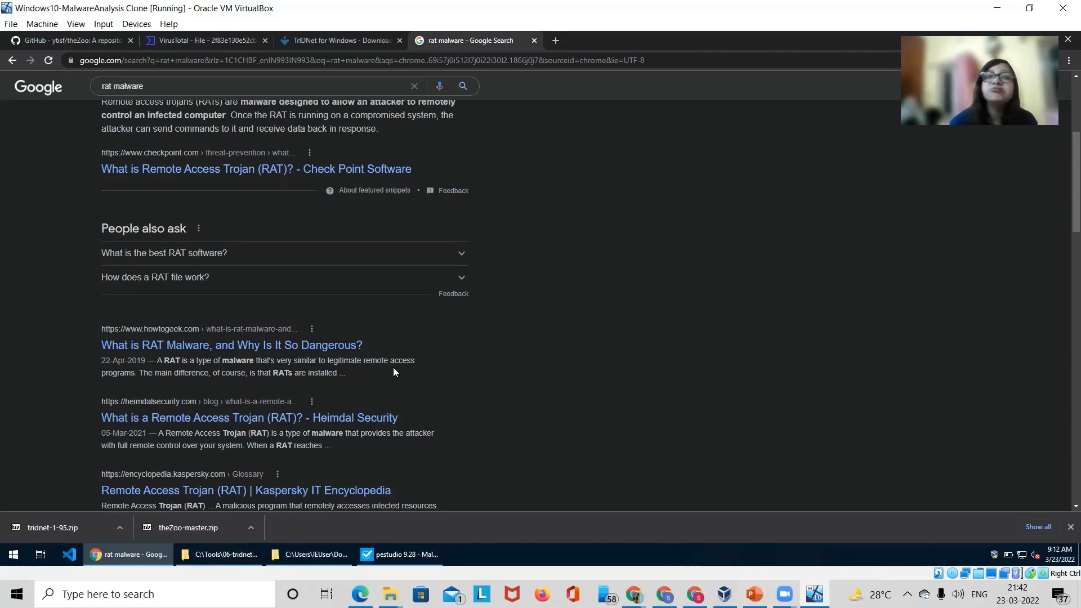
pyautogui.click(535, 40)
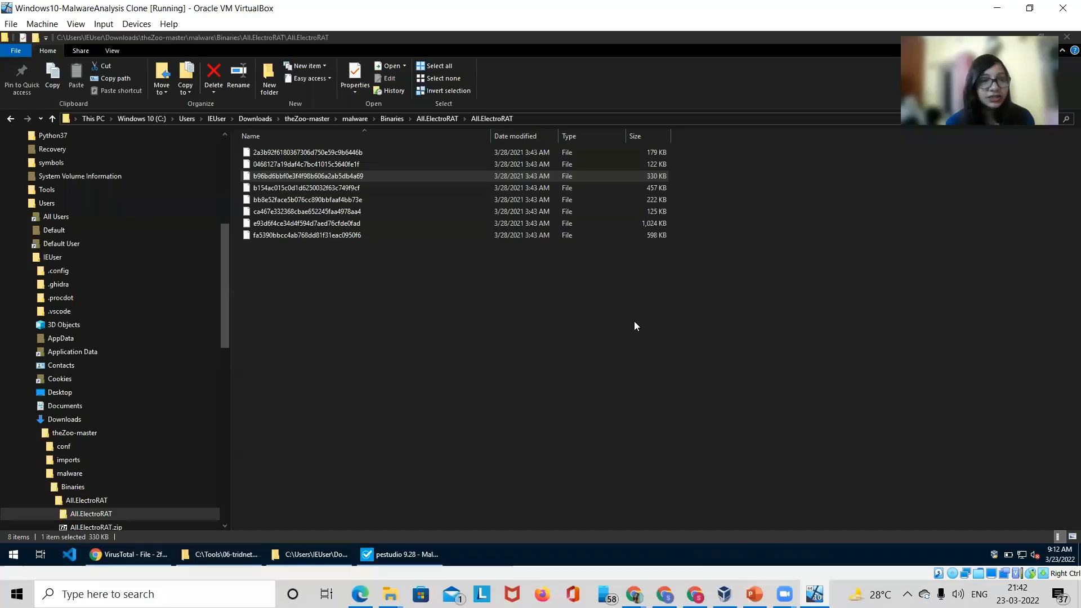
# - Switch to pestudio and review the VirusTotal engine results for the loaded sample, including scores, dates and ages
pyautogui.hotkey('alt', 'Tab')
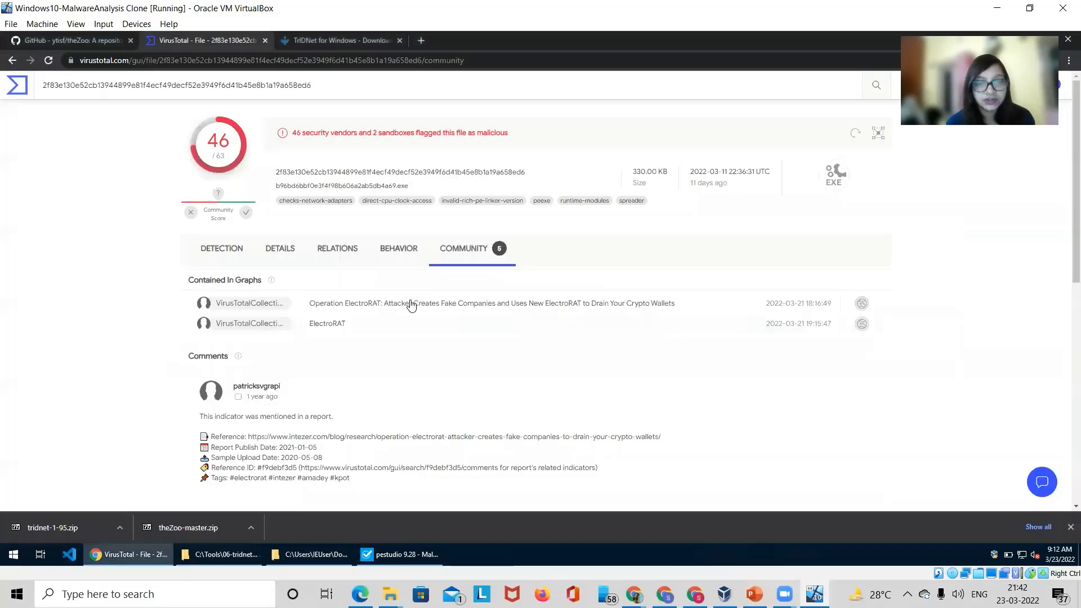
pyautogui.hotkey('alt', 'Tab')
pyautogui.hotkey('alt', 'Tab')
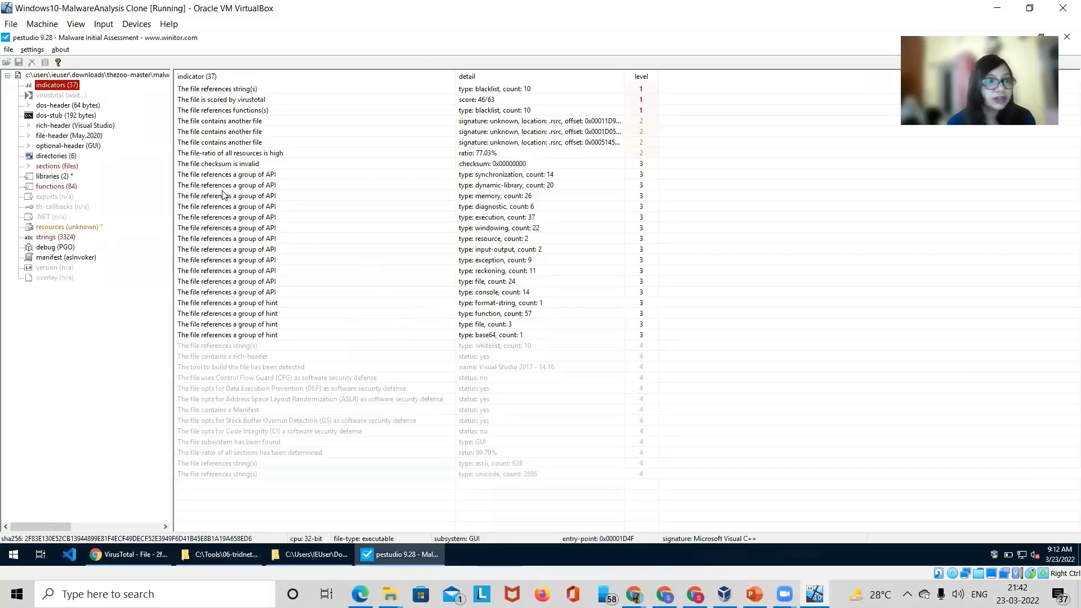
pyautogui.click(64, 95)
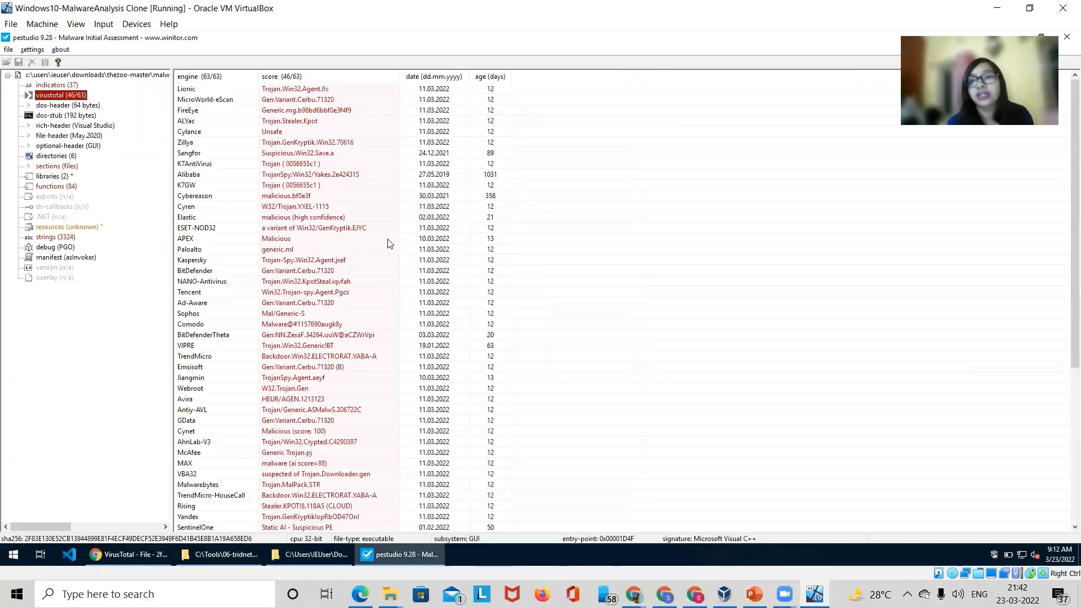
pyautogui.scroll(-1, 310, 263)
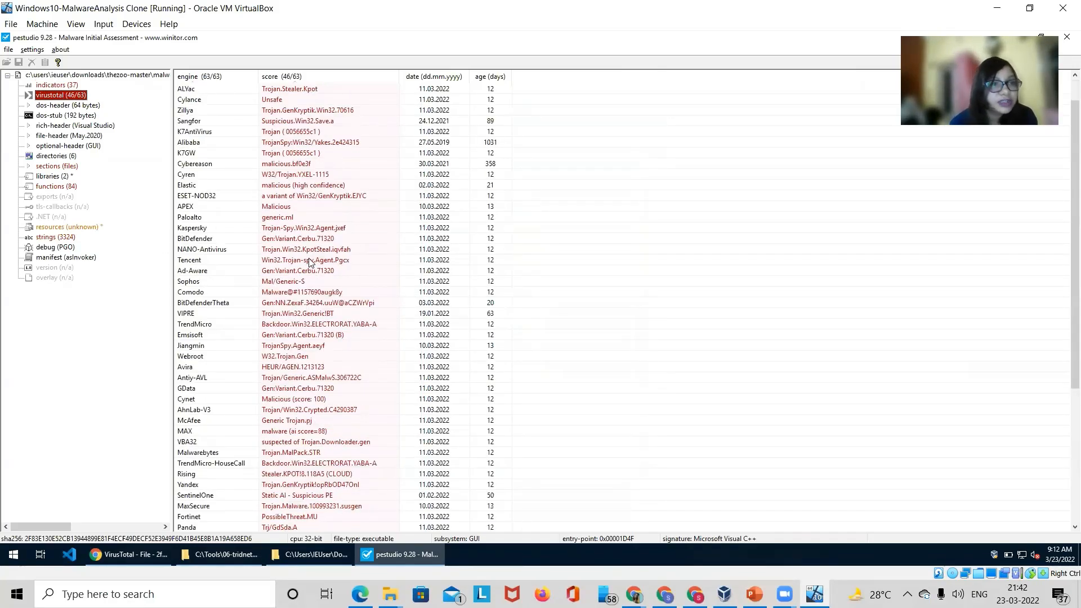
pyautogui.scroll(1, 331, 152)
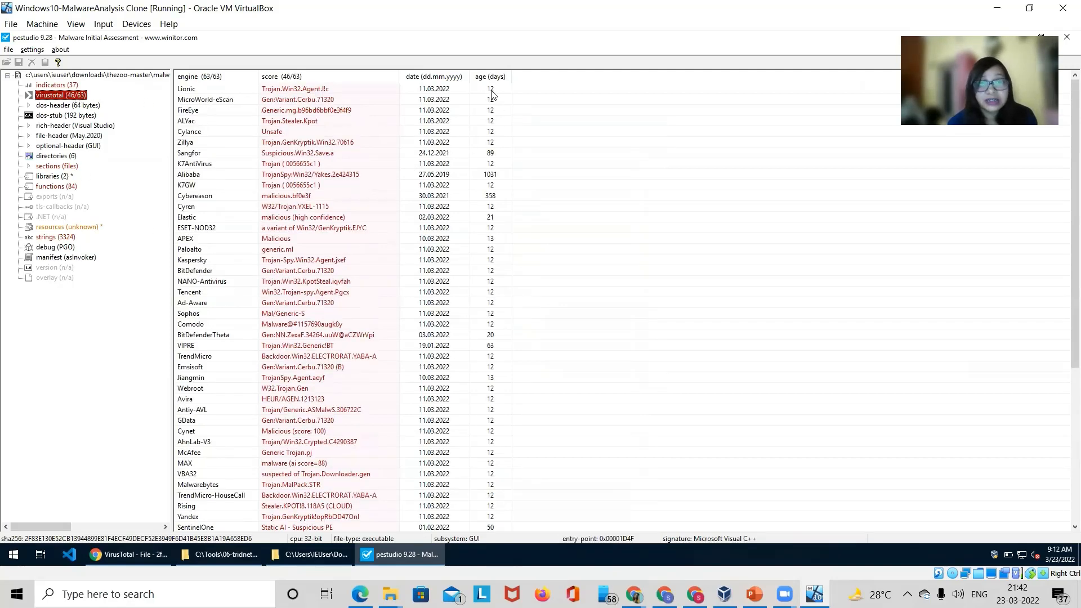
pyautogui.scroll(-7, 419, 241)
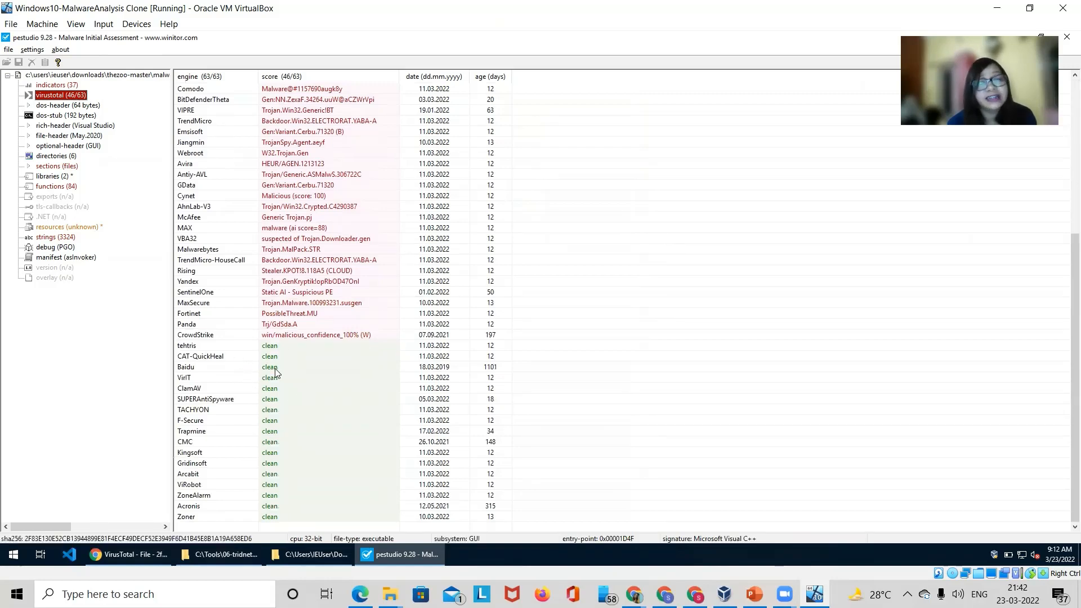
pyautogui.scroll(7, 282, 452)
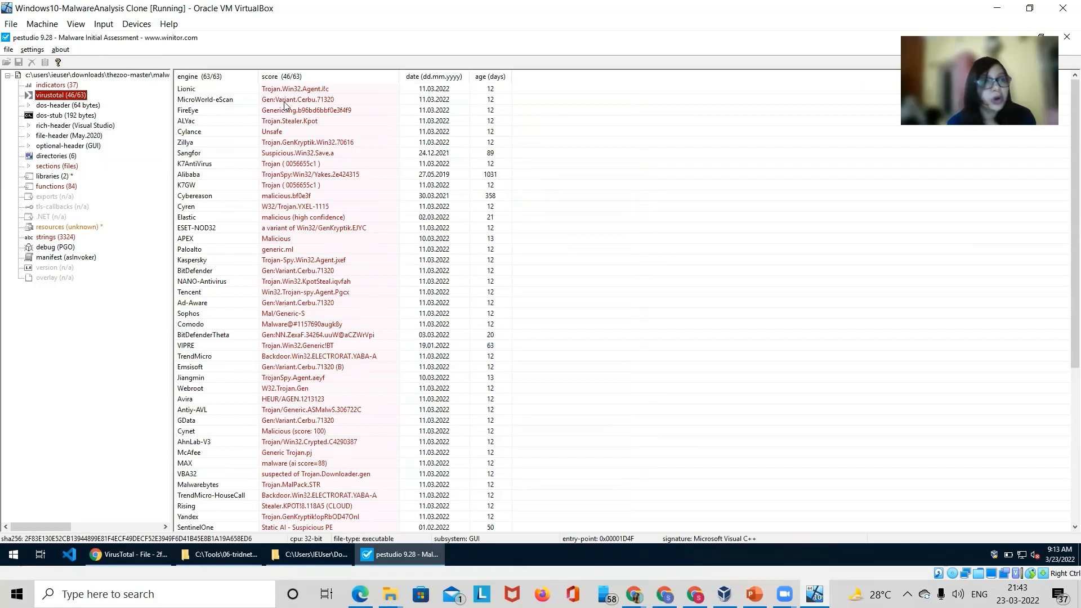
# - Inspect the sample's DOS header, DOS stub, rich header and file header in pestudio
pyautogui.click(50, 105)
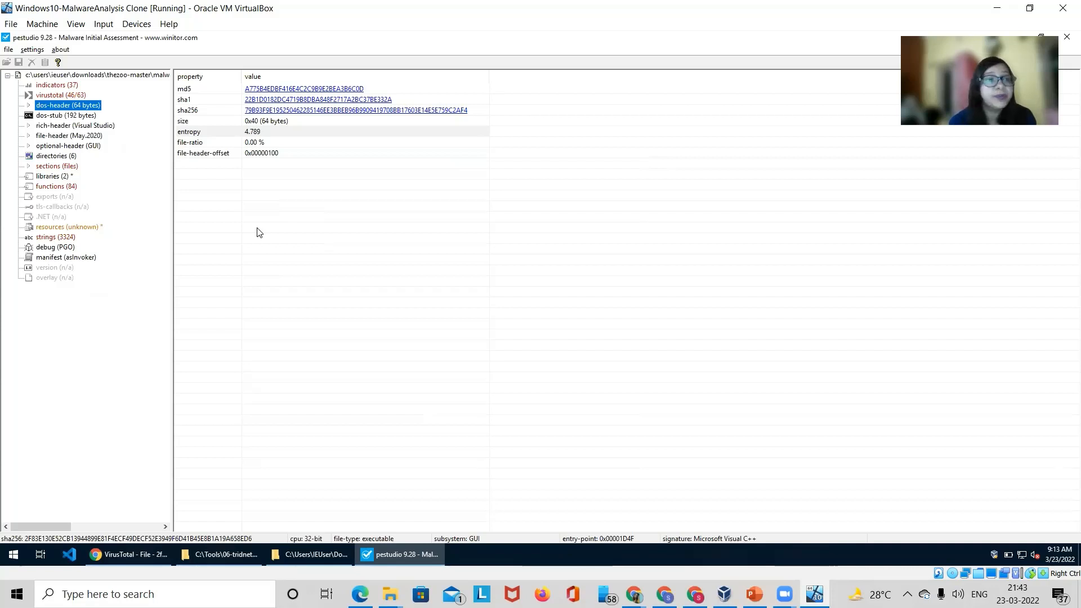
pyautogui.click(68, 116)
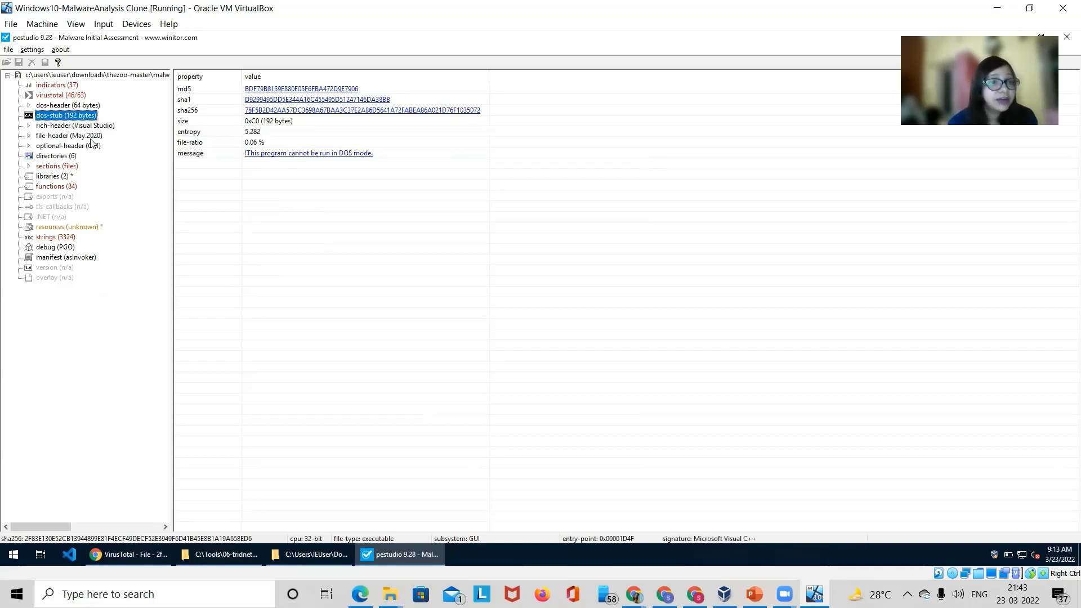
pyautogui.click(57, 125)
pyautogui.click(61, 136)
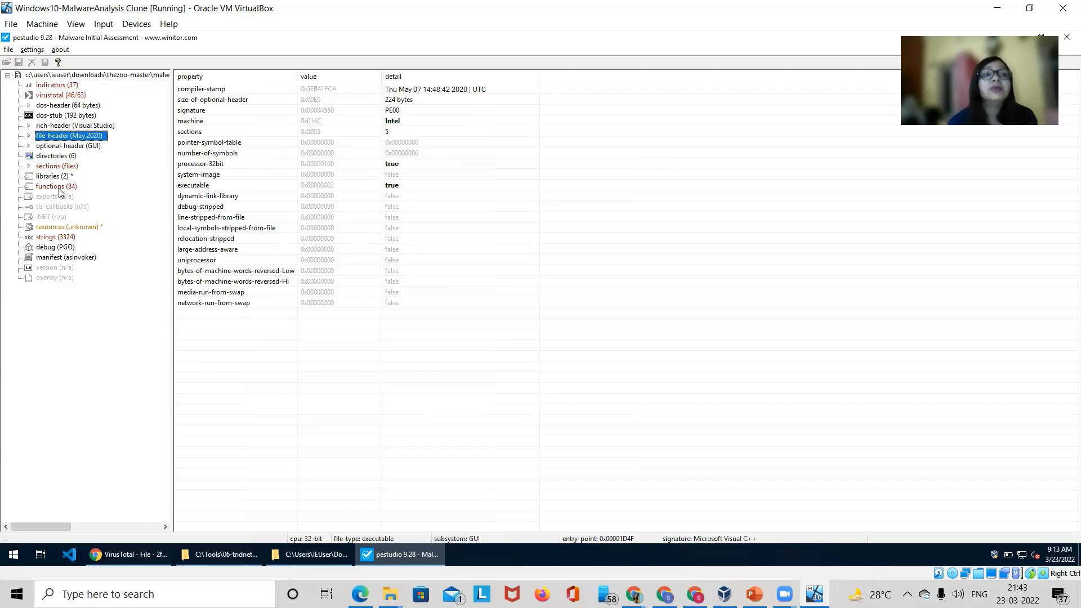
# - Inspect the sample's directories, sections and imported functions in pestudio, including which functions are flagged as blacklisted
pyautogui.click(43, 157)
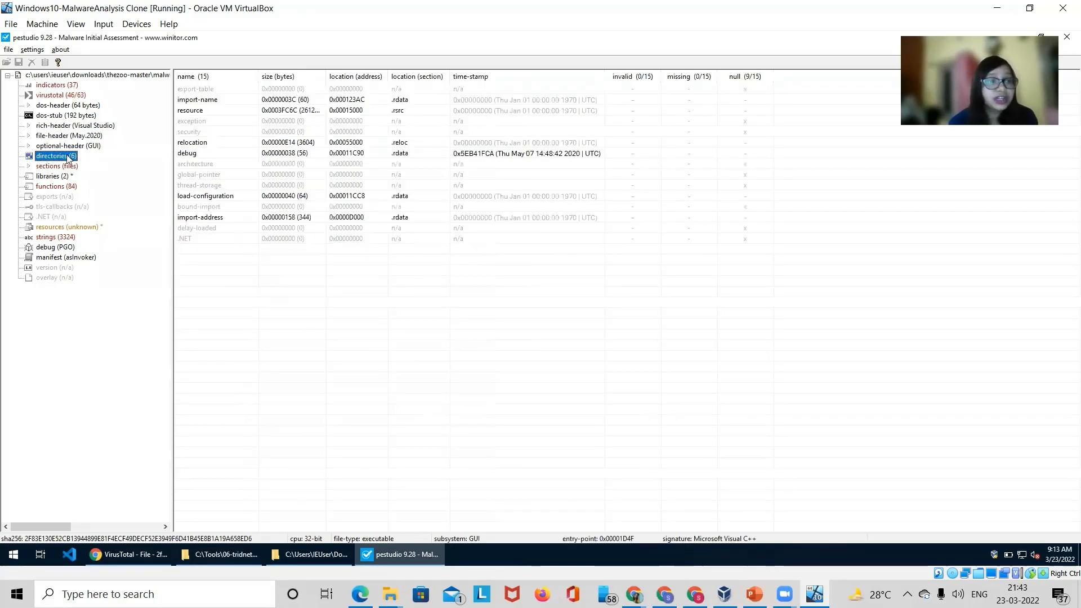
pyautogui.click(55, 168)
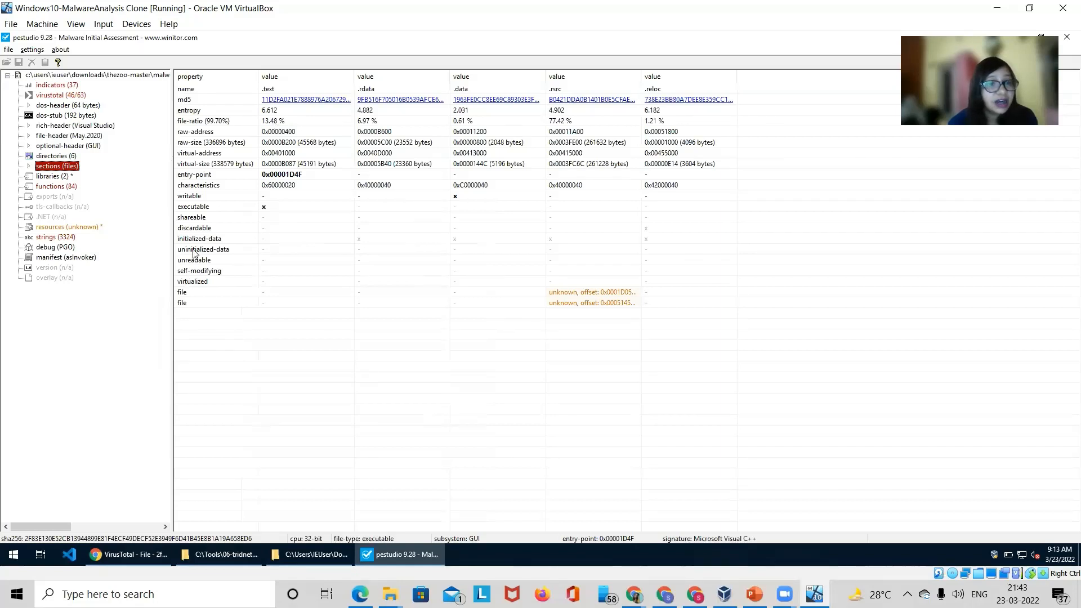
pyautogui.click(45, 187)
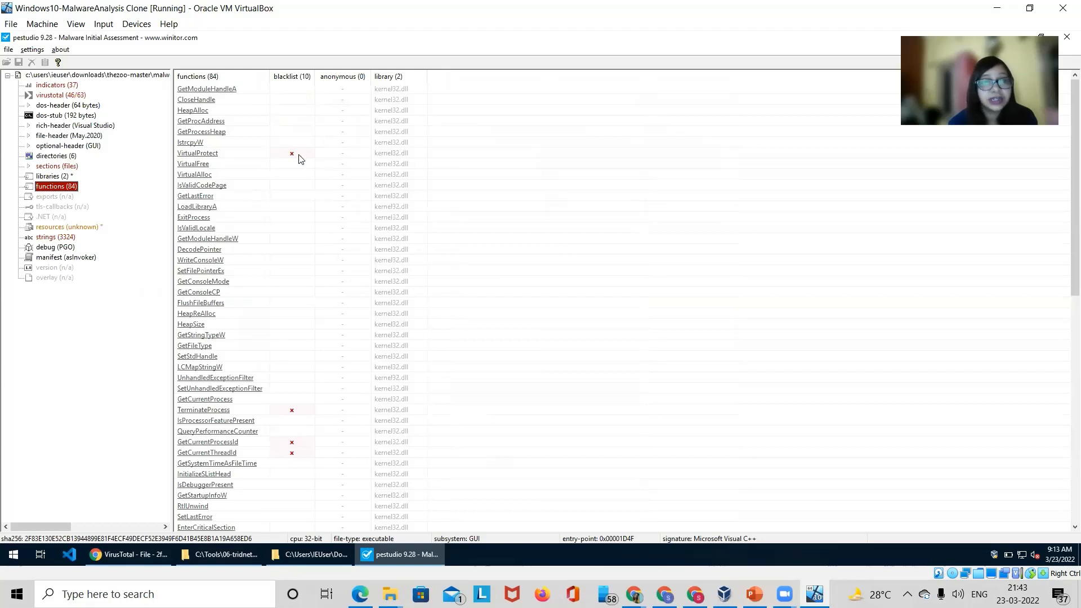
pyautogui.scroll(-3, 327, 305)
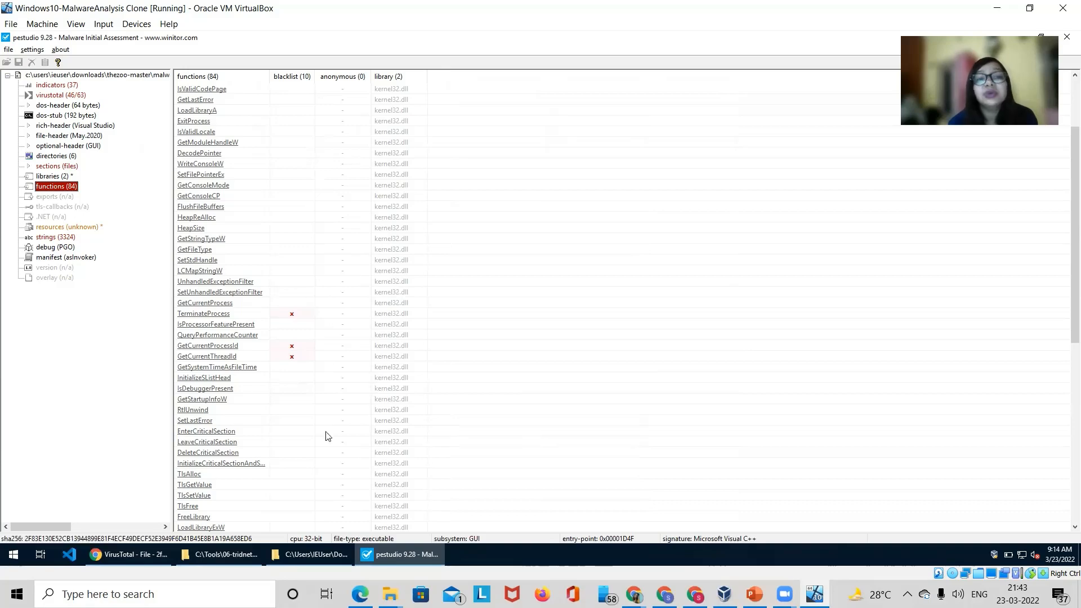
pyautogui.scroll(-4, 349, 472)
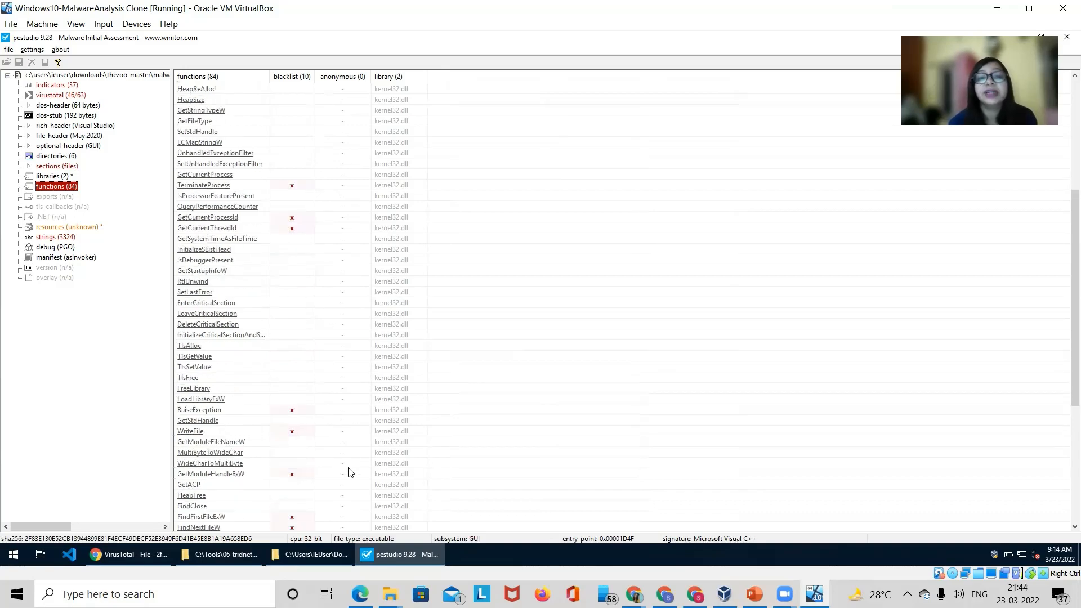
pyautogui.scroll(-4, 349, 471)
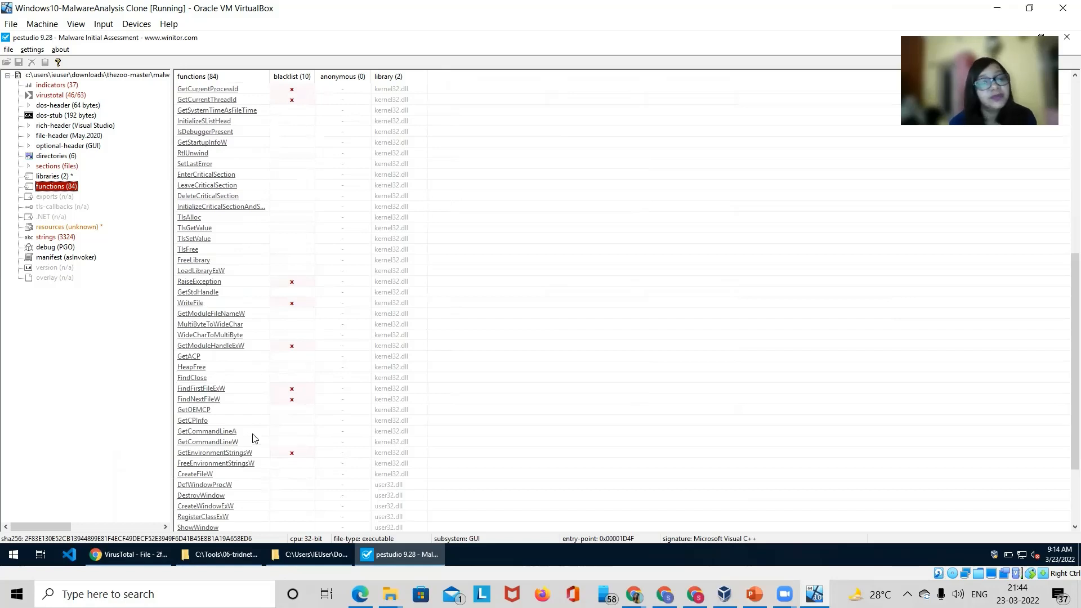
pyautogui.scroll(-4, 253, 439)
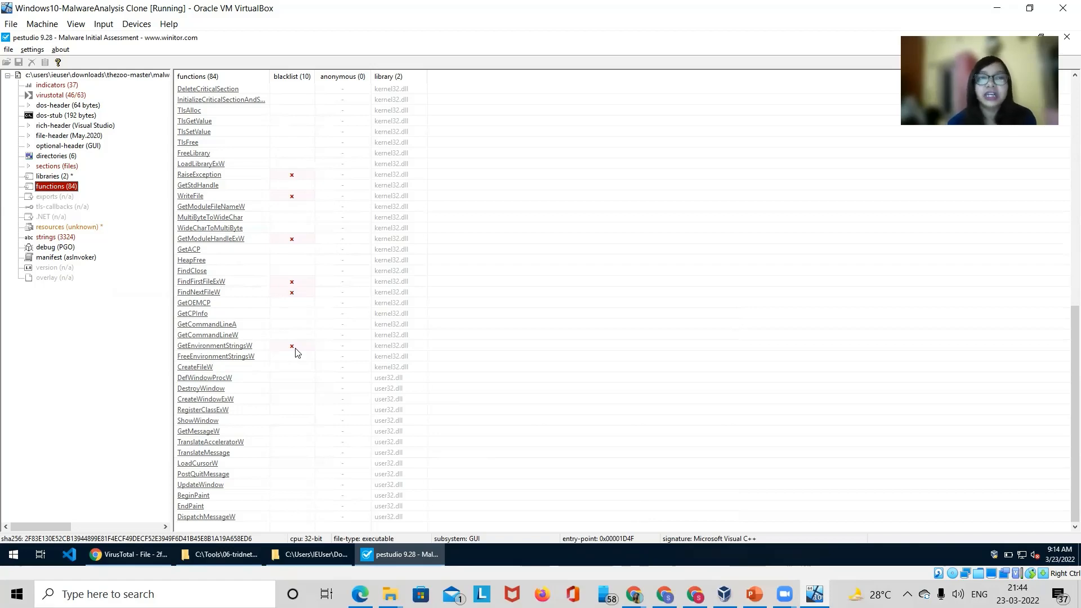
# - Review the strings extracted from the sample, with their encoding, size, blacklist flags, hints and values
pyautogui.click(59, 239)
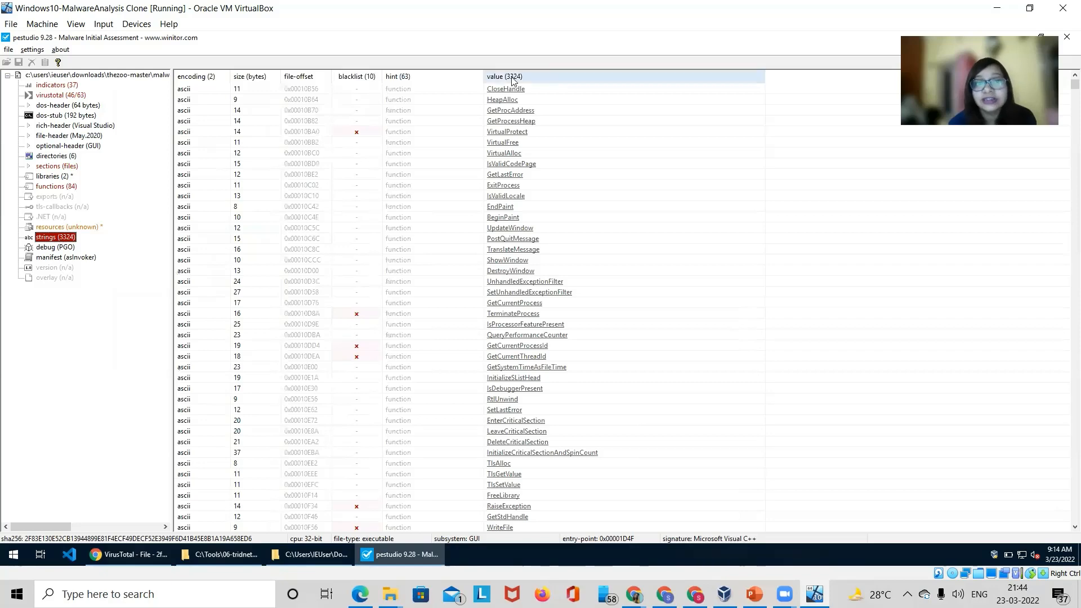
pyautogui.scroll(-1, 540, 399)
pyautogui.scroll(-10, 540, 400)
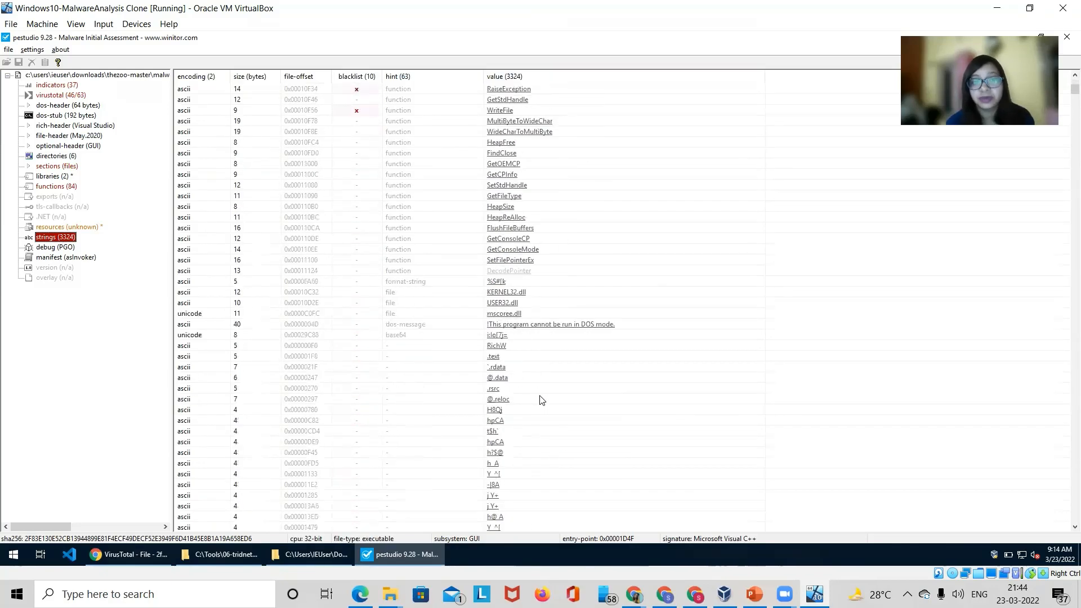
pyautogui.scroll(-5, 540, 400)
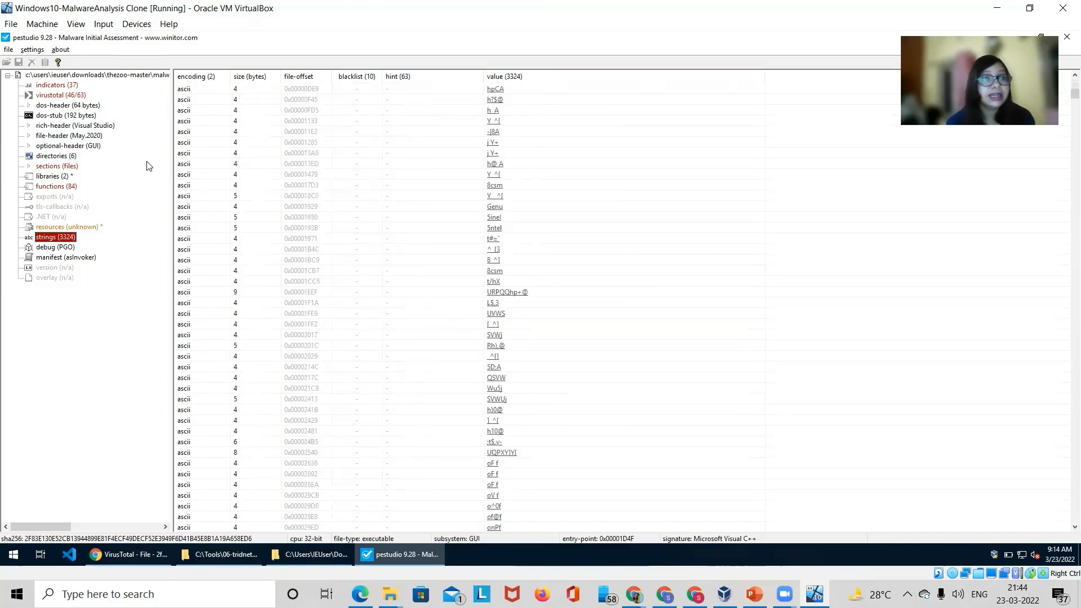
# - Exit pestudio to end the analysis of the current sample
pyautogui.click(10, 25)
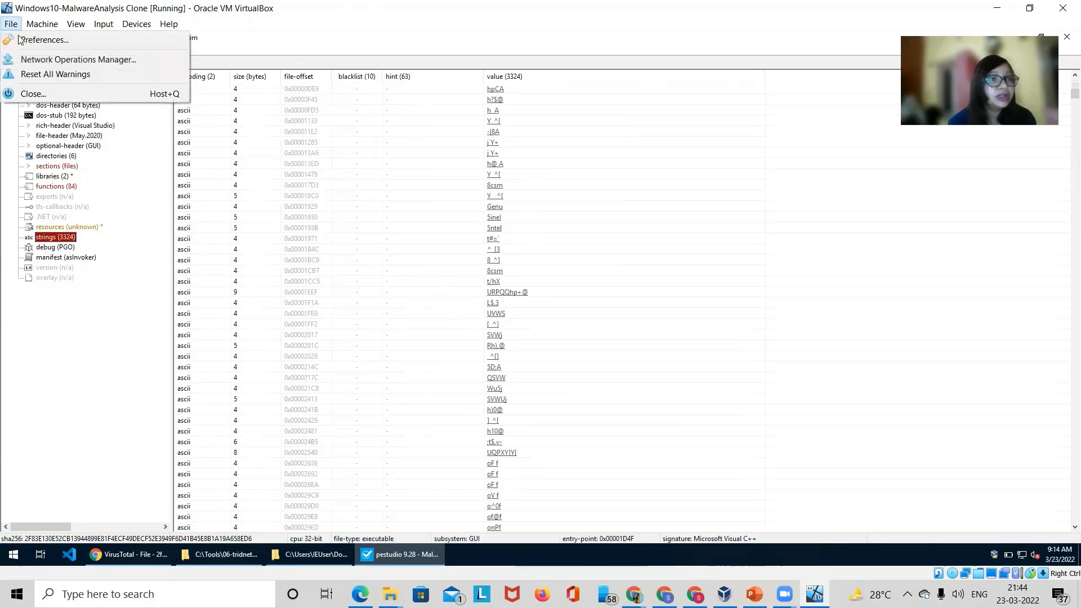
pyautogui.click(126, 305)
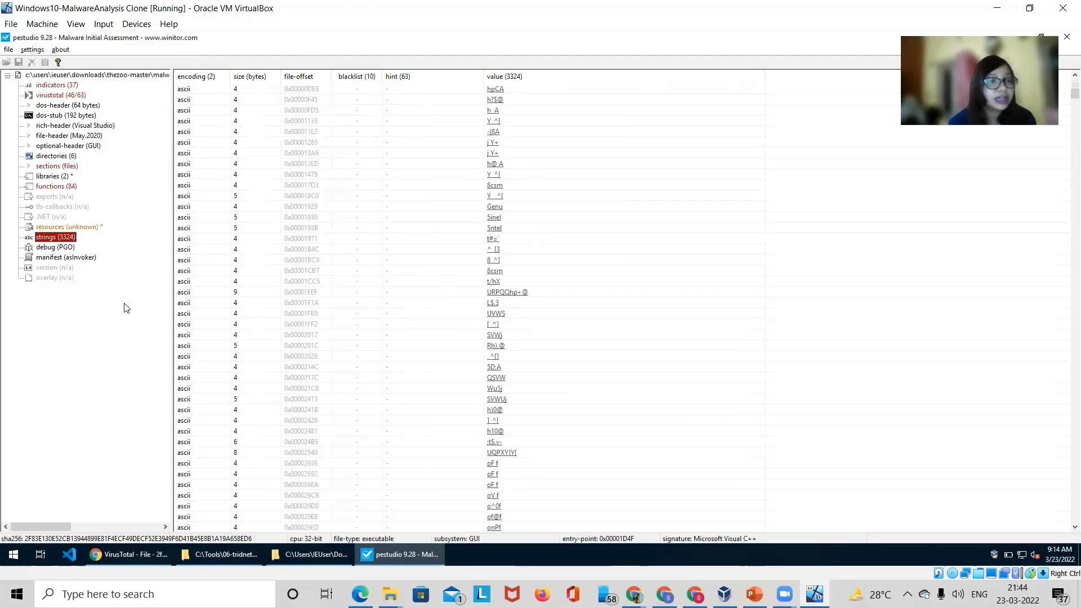
pyautogui.click(9, 50)
pyautogui.click(34, 116)
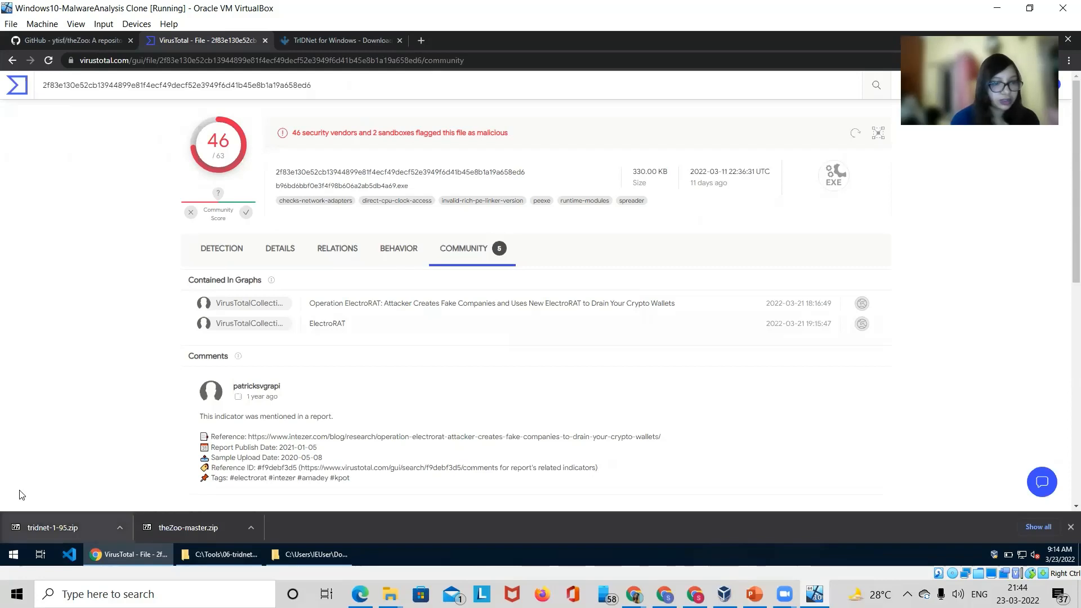
# - Search the virtual machine's programs for "pe" and launch a fresh pestudio session
pyautogui.press('super')
pyautogui.write('oe')
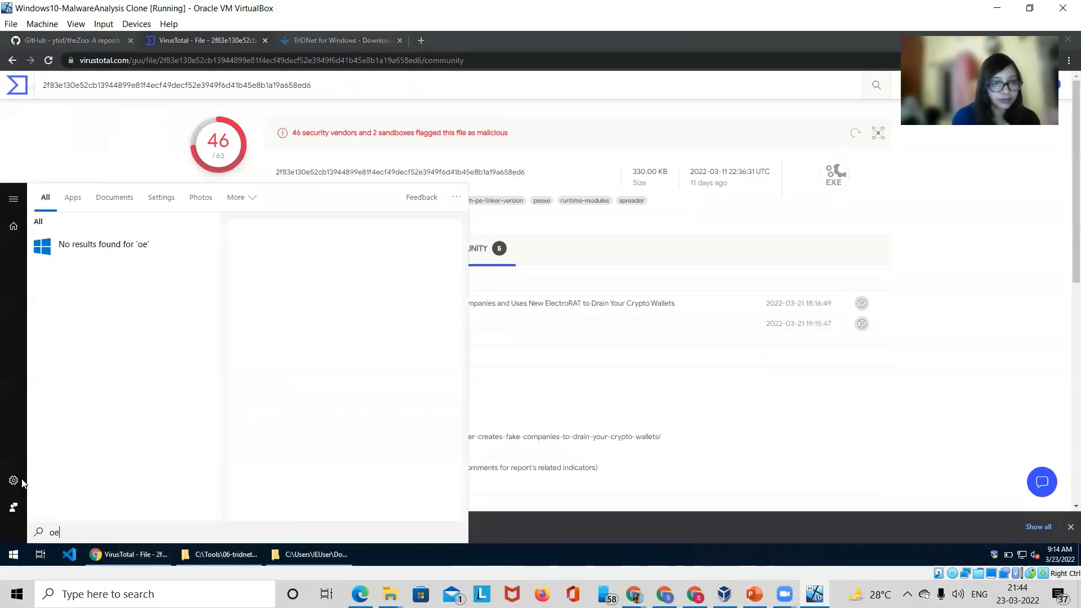
pyautogui.press('BackSpace')
pyautogui.press('BackSpace')
pyautogui.write('pe')
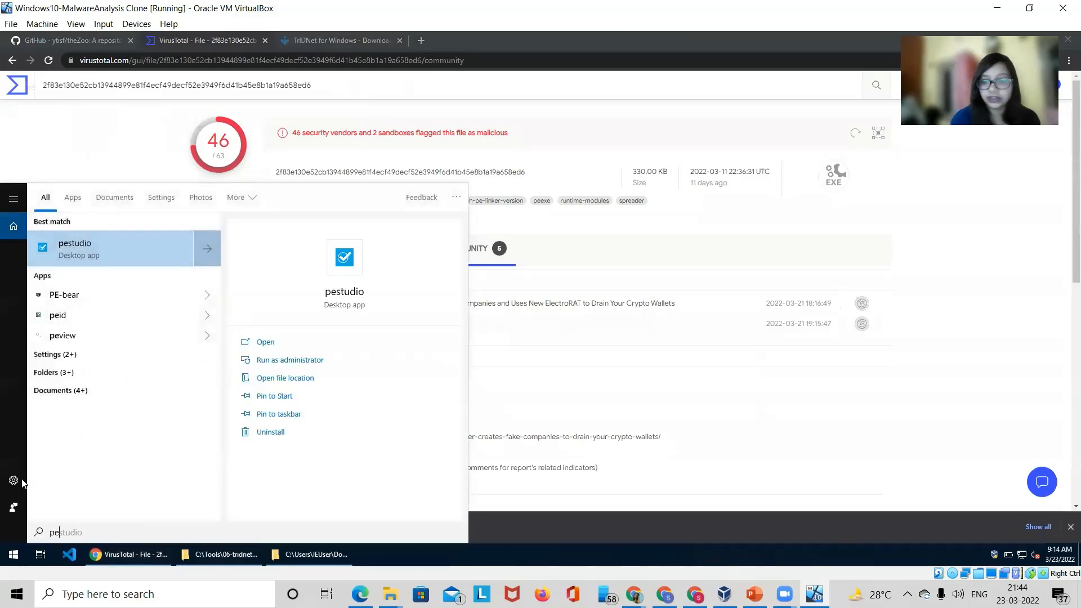
pyautogui.press('Return')
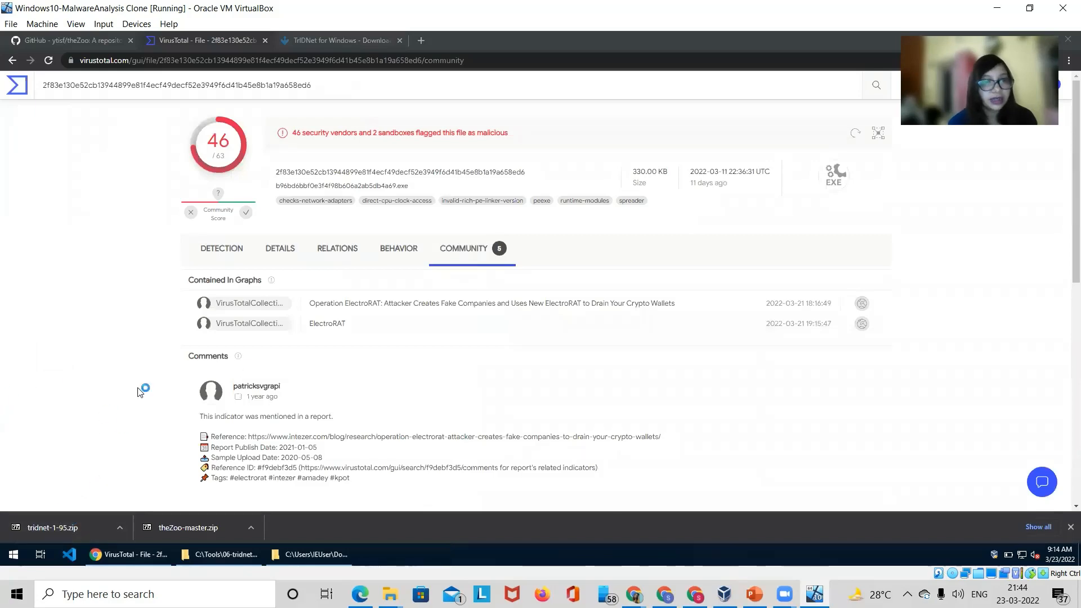
# - Load the file 0468127a19daf4c7bc41015c5640fe1f from the All.ElectroRAT folder into pestudio and maximize the pestudio window
pyautogui.hotkey('alt', 'Tab')
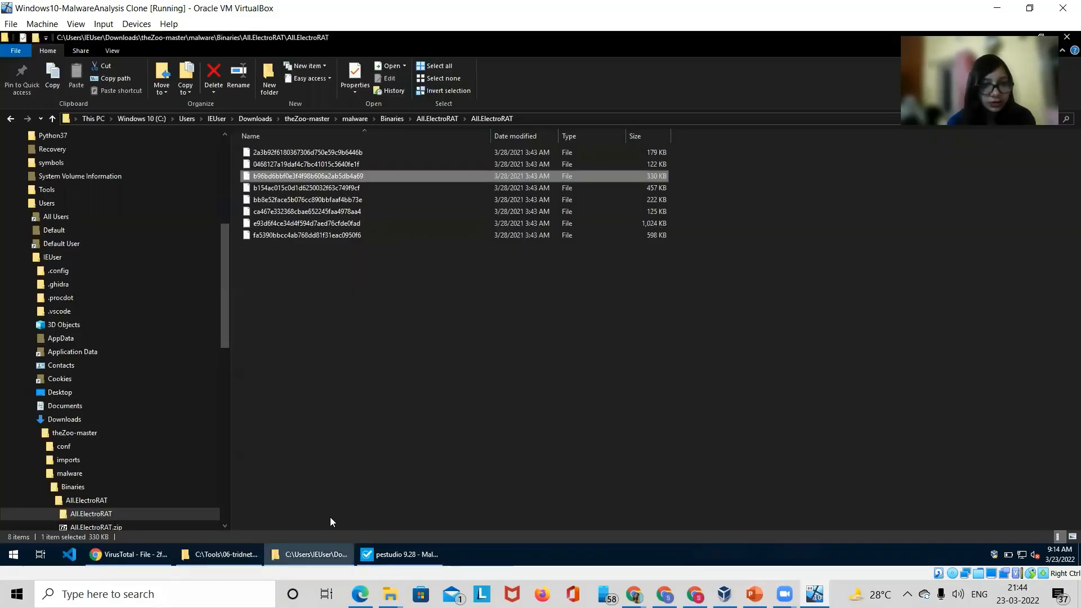
pyautogui.click(401, 554)
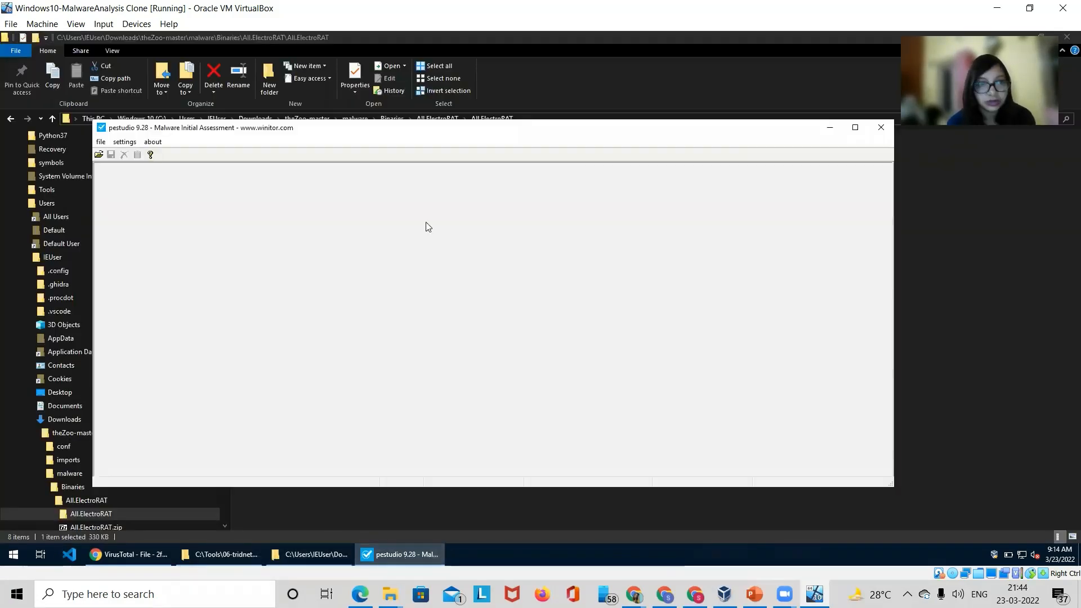
pyautogui.moveTo(434, 133); pyautogui.dragTo(703, 280)
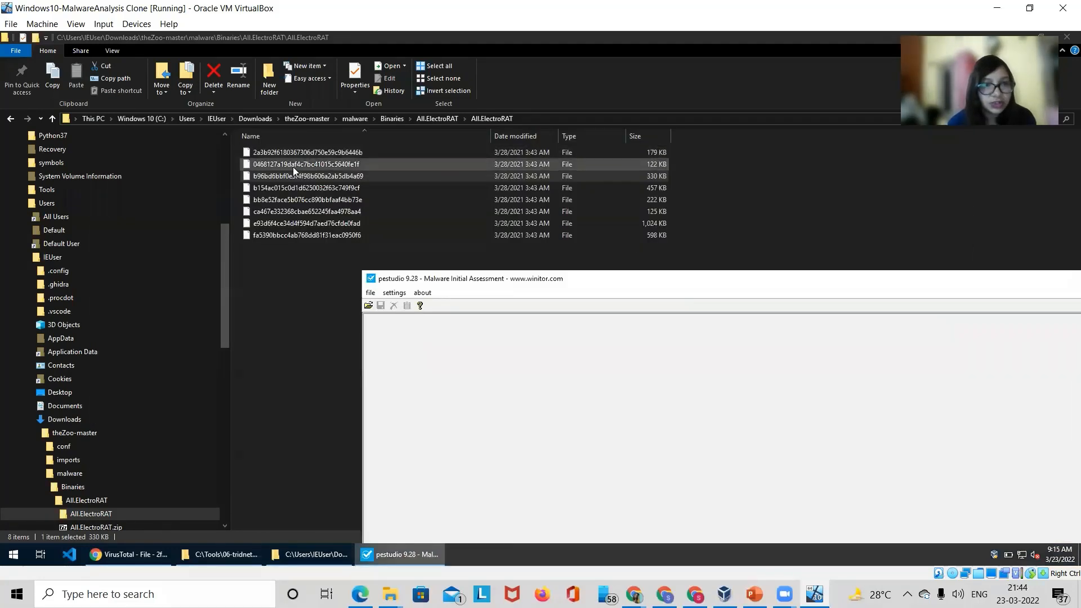
pyautogui.moveTo(266, 163); pyautogui.dragTo(563, 369)
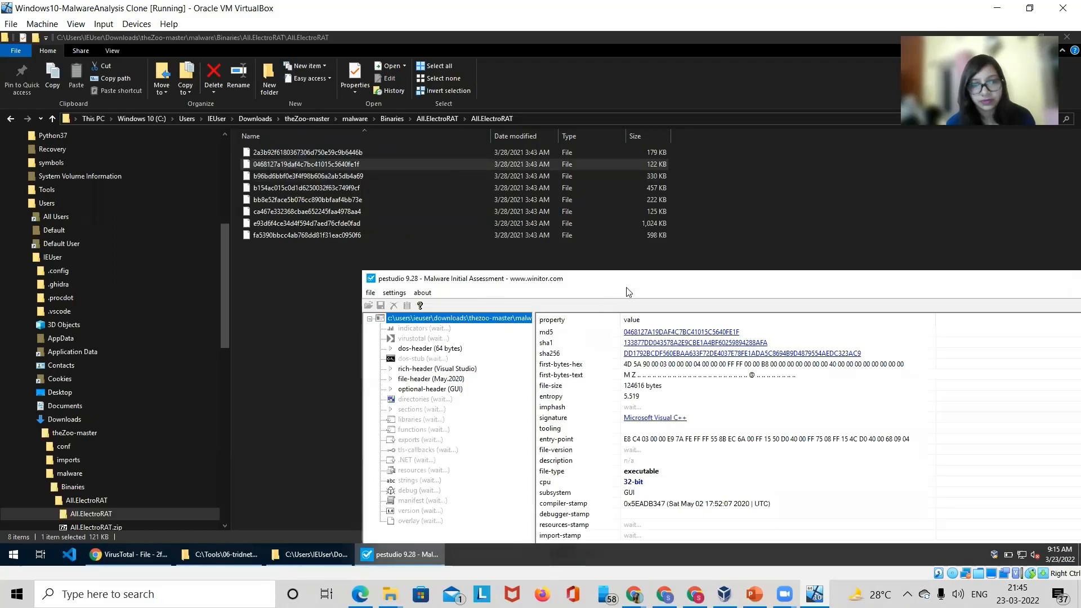
pyautogui.moveTo(964, 286); pyautogui.dragTo(683, 159)
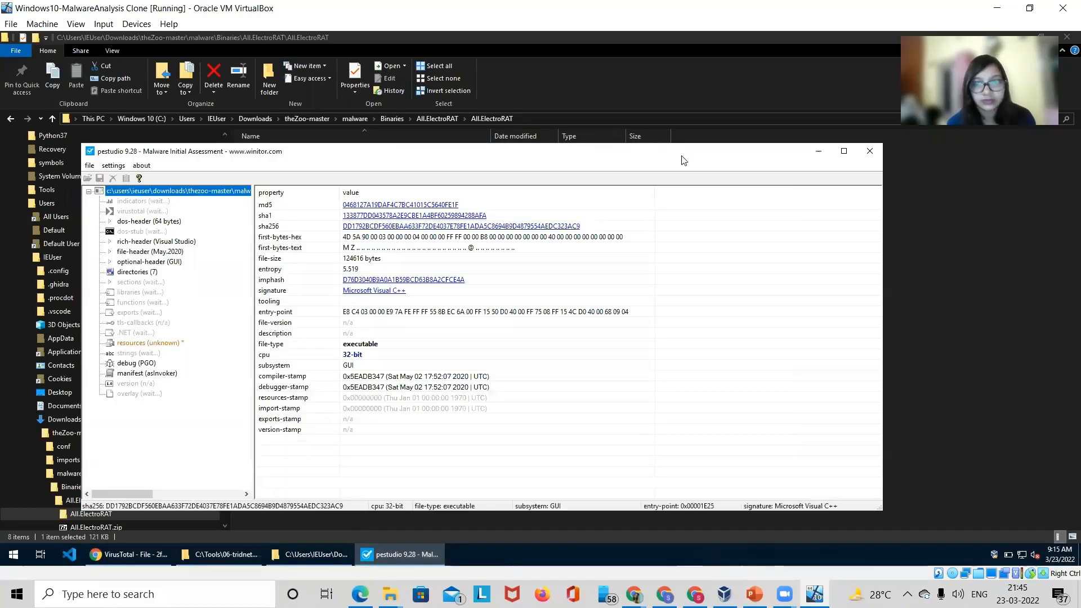
pyautogui.click(844, 151)
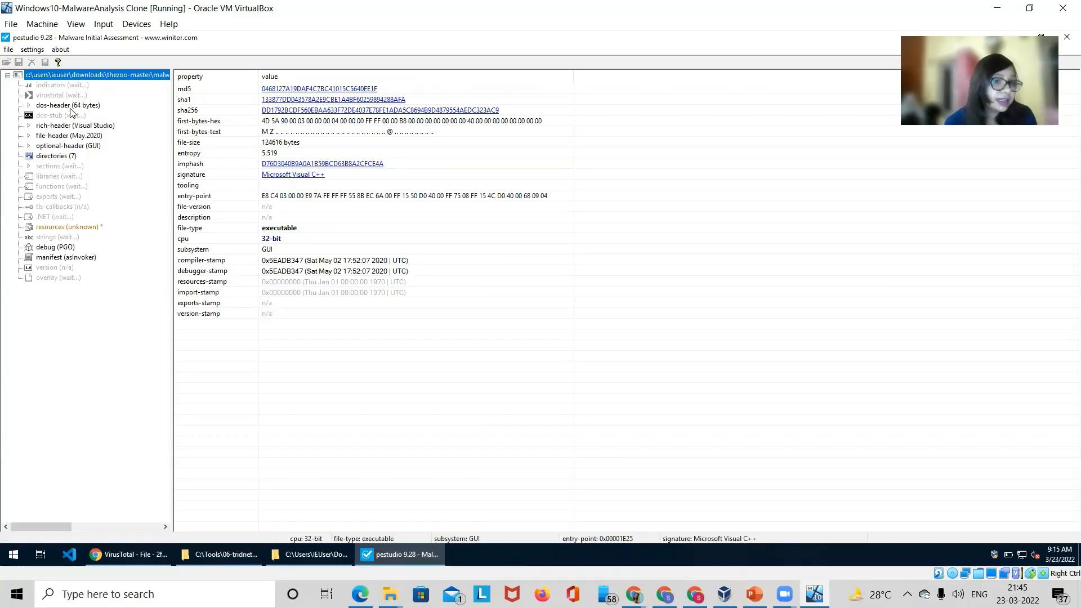
# - Copy the new sample's MD5 value from pestudio and look it up with VirusTotal's search in the browser
pyautogui.click(369, 89)
pyautogui.rightClick(369, 89)
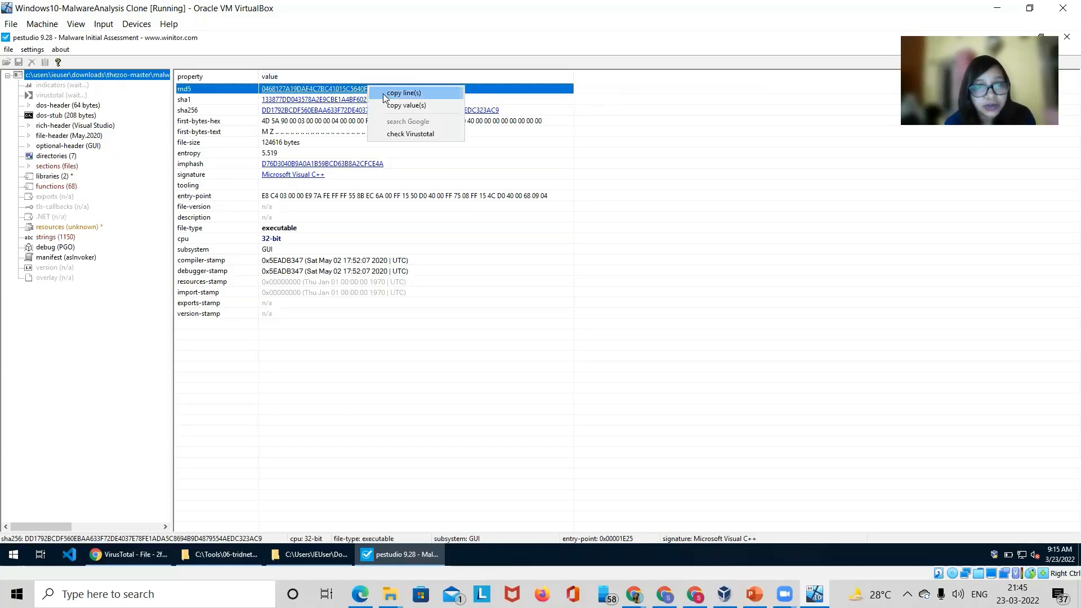
pyautogui.click(392, 106)
pyautogui.hotkey('alt', 'Tab')
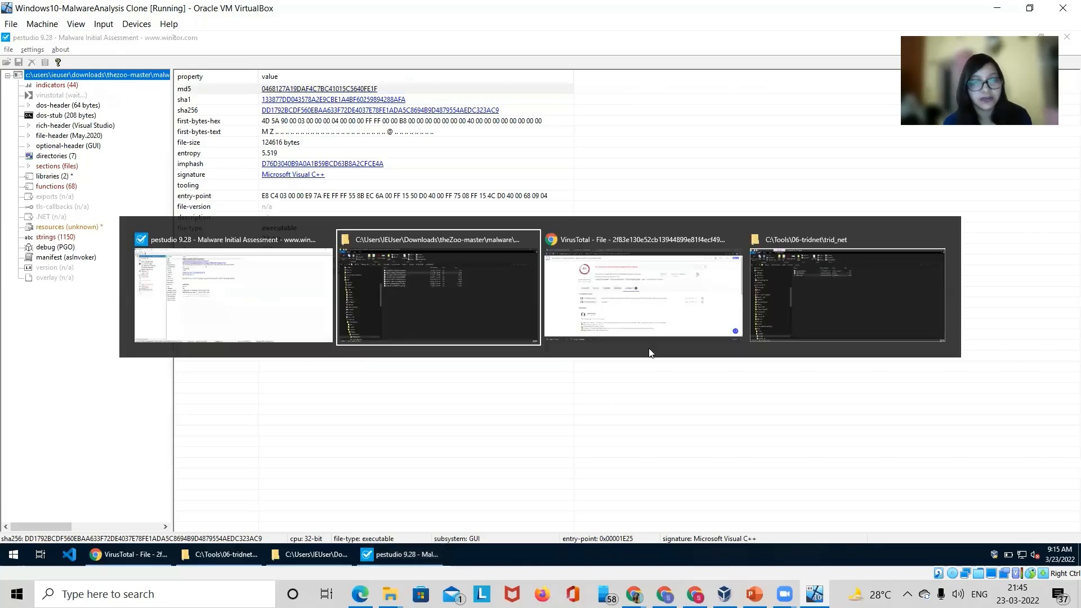
pyautogui.hotkey('alt', 'Tab')
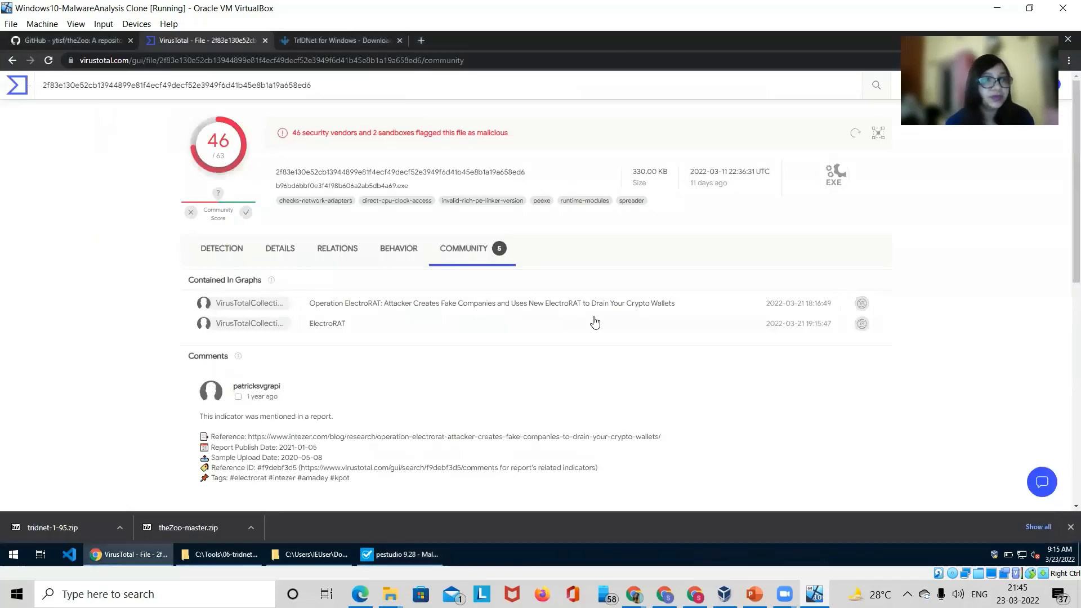
pyautogui.click(12, 60)
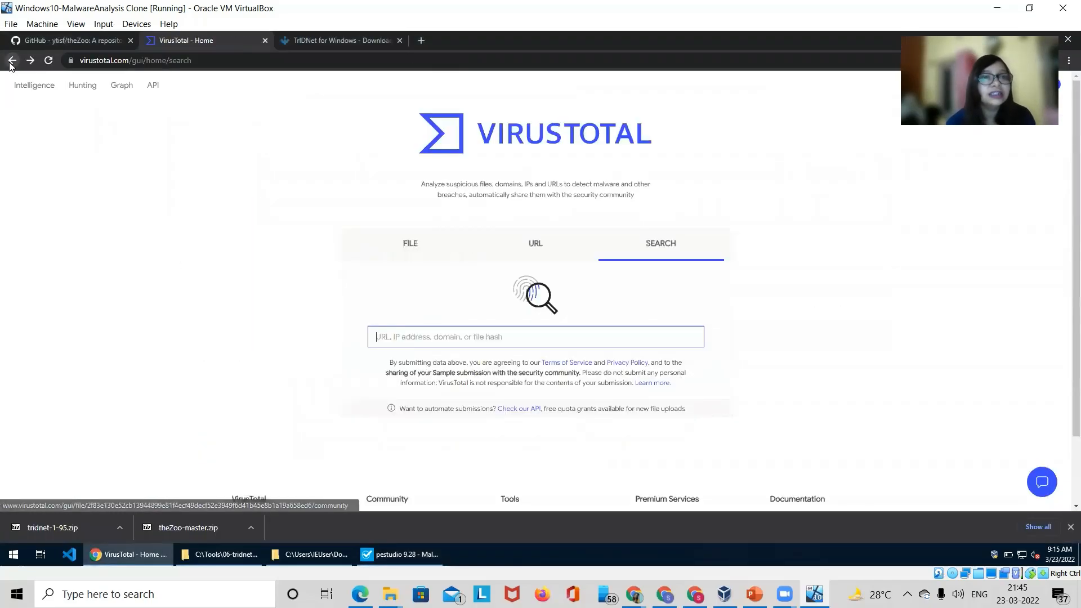
pyautogui.click(404, 338)
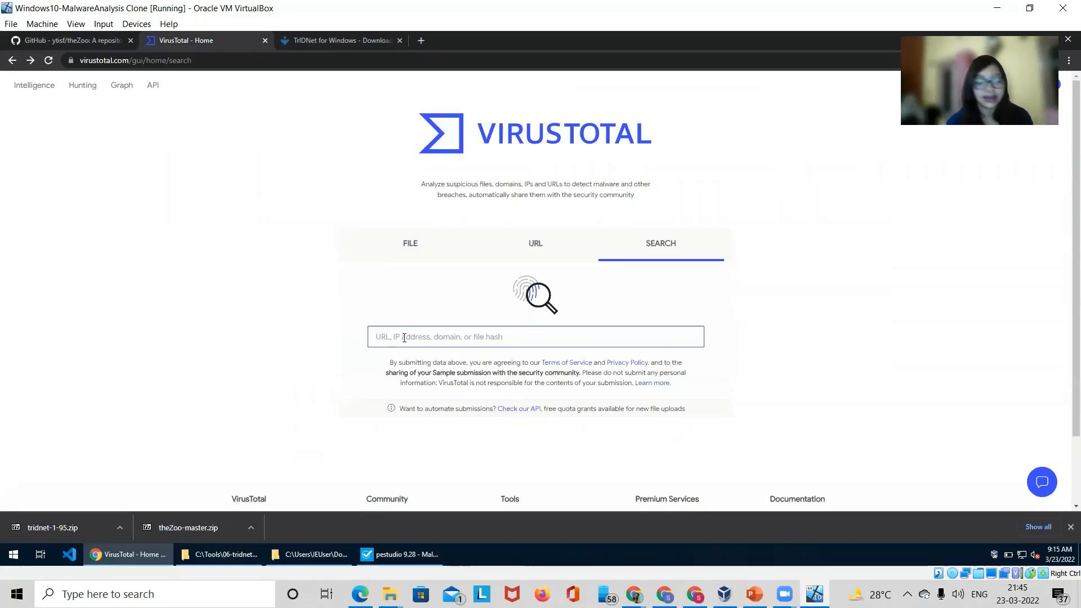
pyautogui.hotkey('ctrl', 'v')
pyautogui.press('Return')
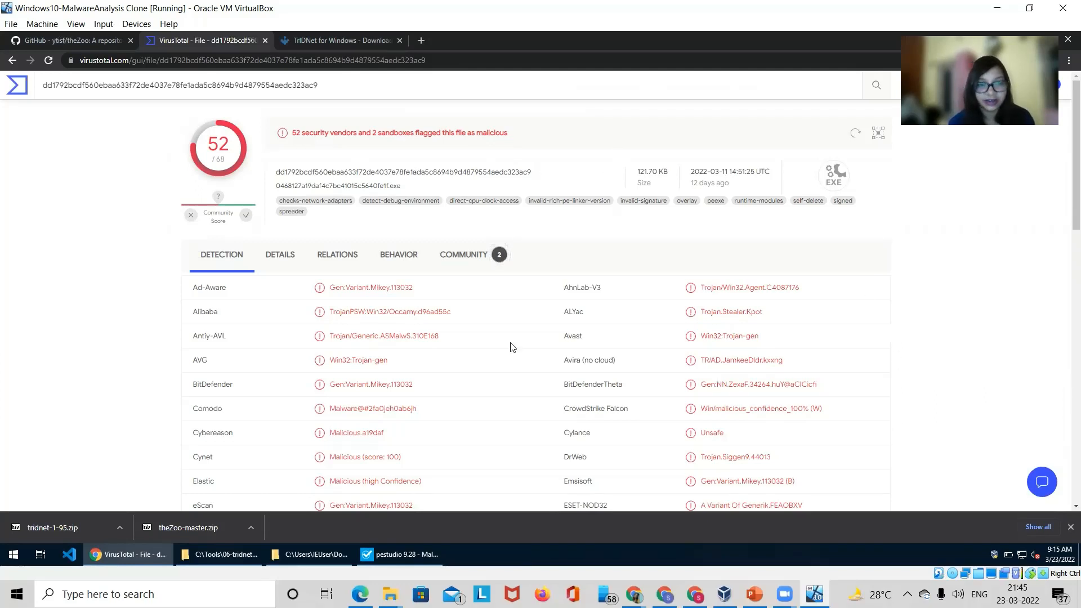
# - Read through the security vendors' detection names for the new sample in the VirusTotal report
pyautogui.scroll(-7, 312, 383)
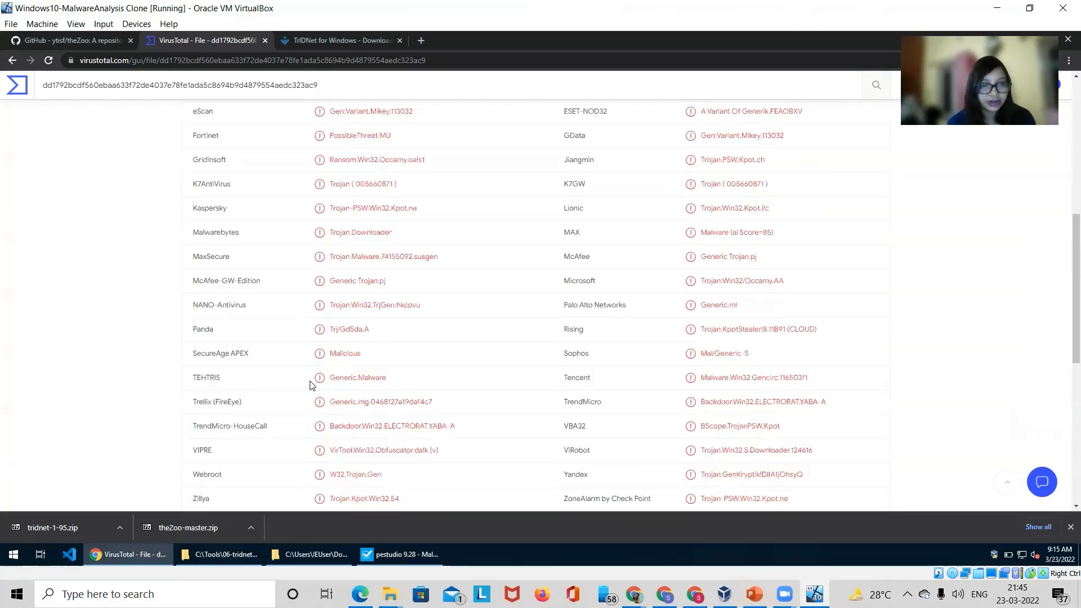
pyautogui.scroll(-2, 310, 384)
pyautogui.scroll(9, 309, 384)
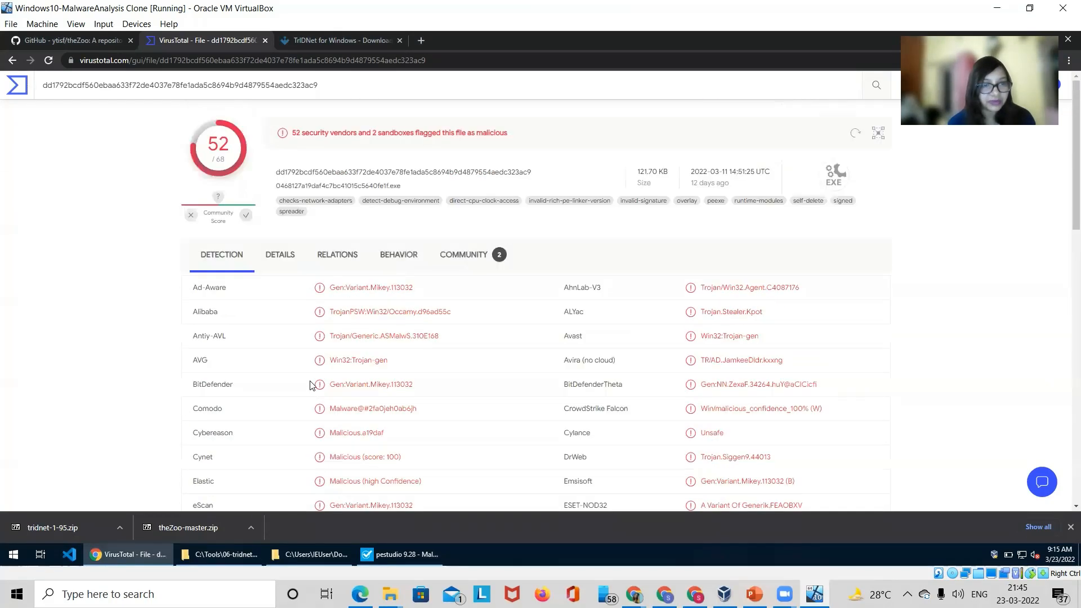
# - Open the report's details and examine the basic properties, history, names, signature info and certificates
pyautogui.click(286, 257)
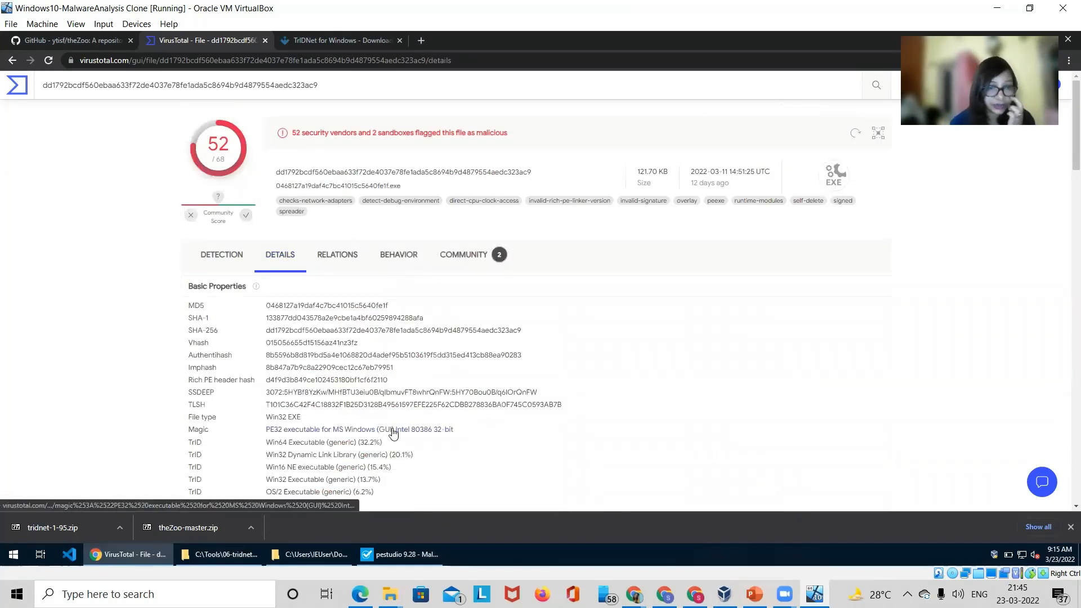
pyautogui.scroll(-3, 393, 432)
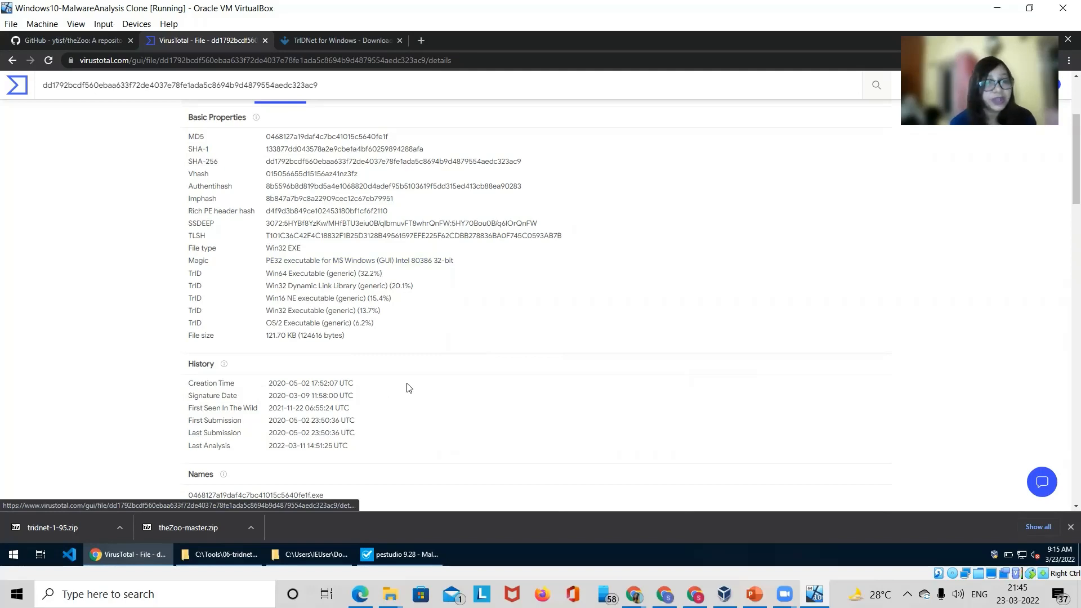
pyautogui.scroll(-3, 408, 388)
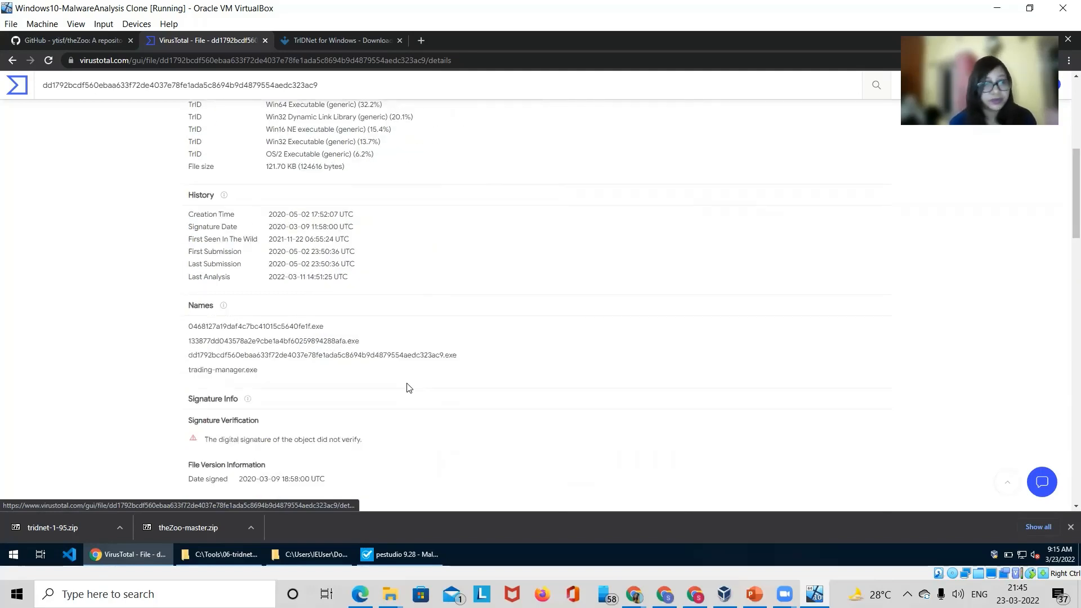
pyautogui.scroll(-2, 408, 388)
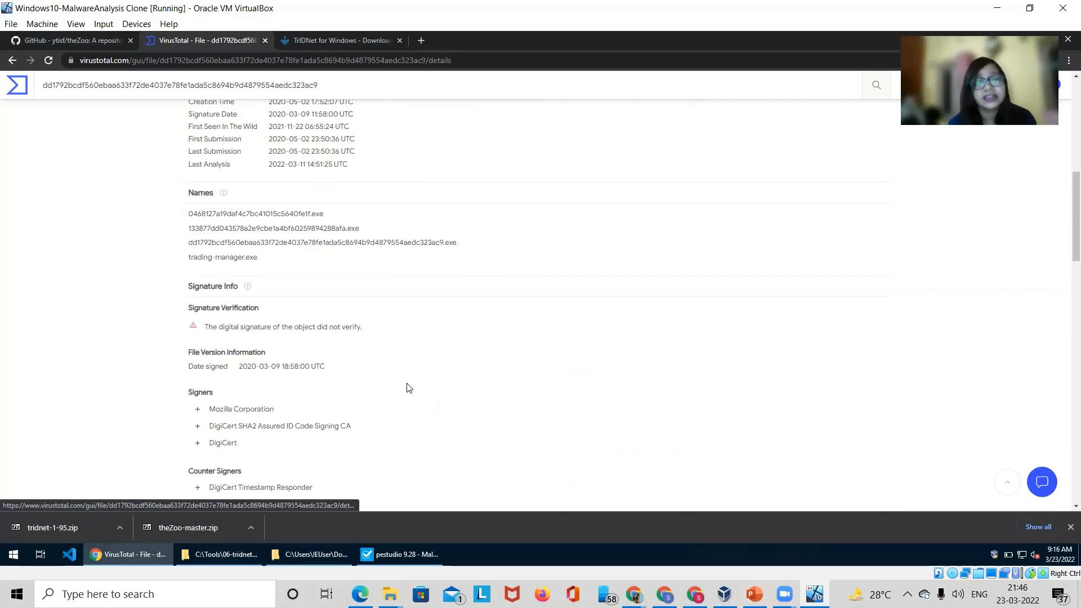
pyautogui.scroll(-3, 409, 387)
pyautogui.scroll(-3, 409, 388)
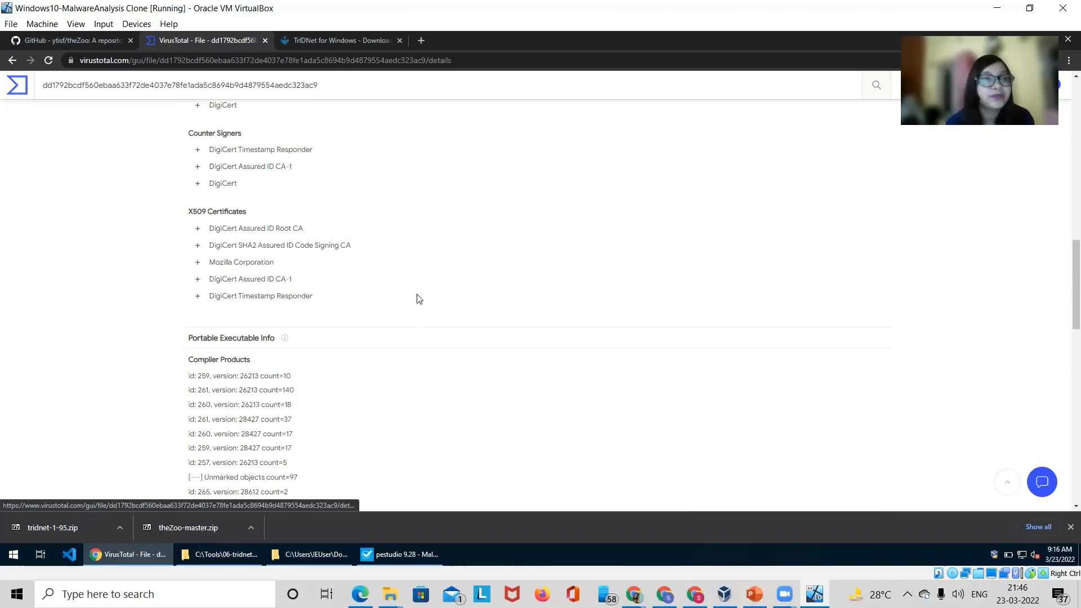
# - Switch to pestudio and examine the sample's indicators, including the URL patterns and the actions offered for the first embedded file entry
pyautogui.hotkey('alt', 'Tab')
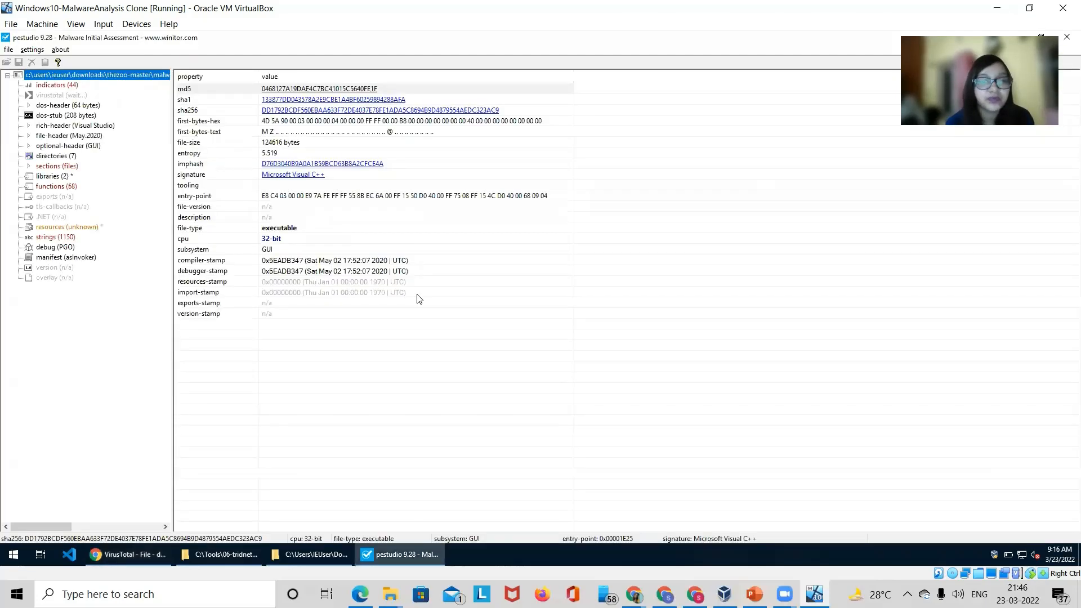
pyautogui.click(57, 85)
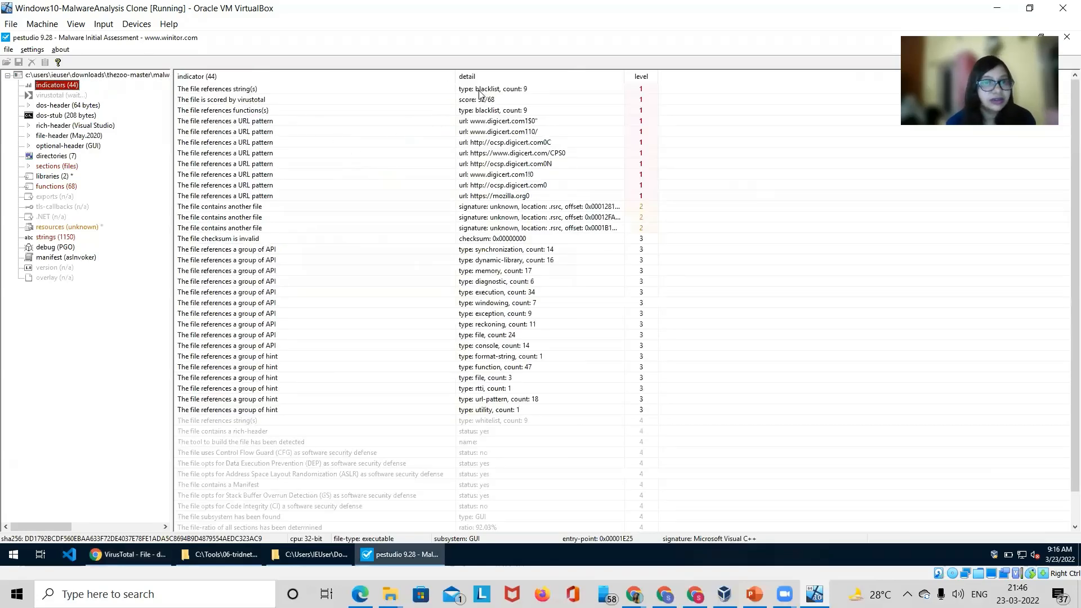
pyautogui.click(225, 187)
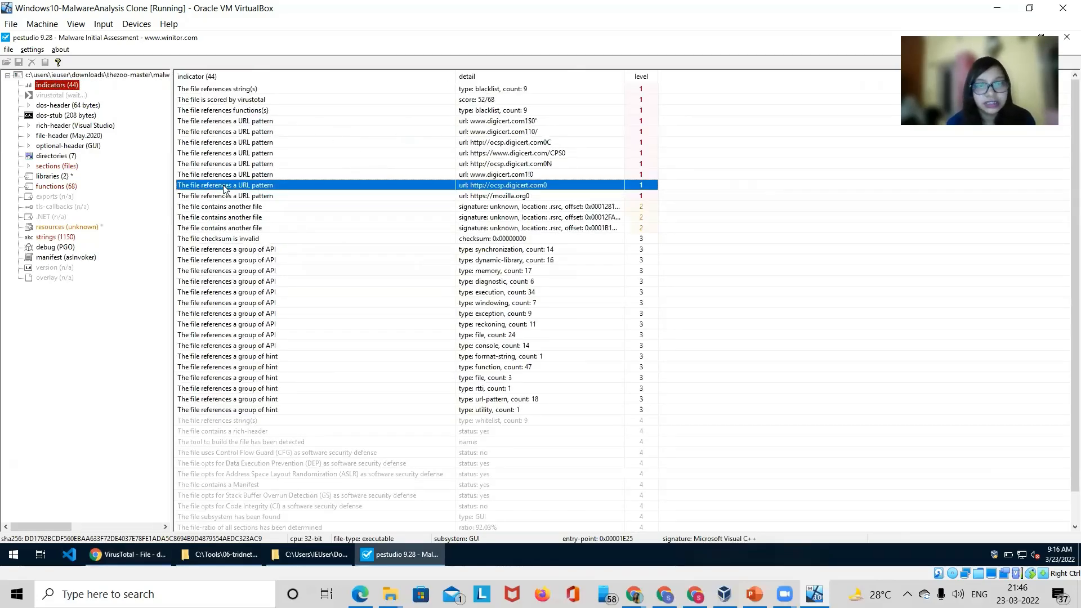
pyautogui.click(485, 209)
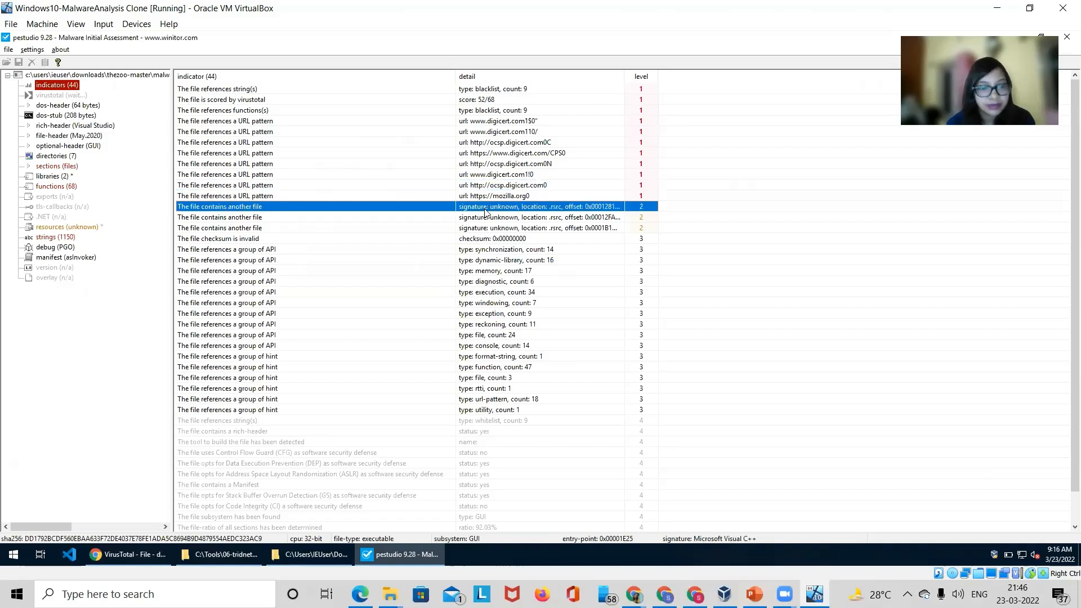
pyautogui.rightClick(485, 209)
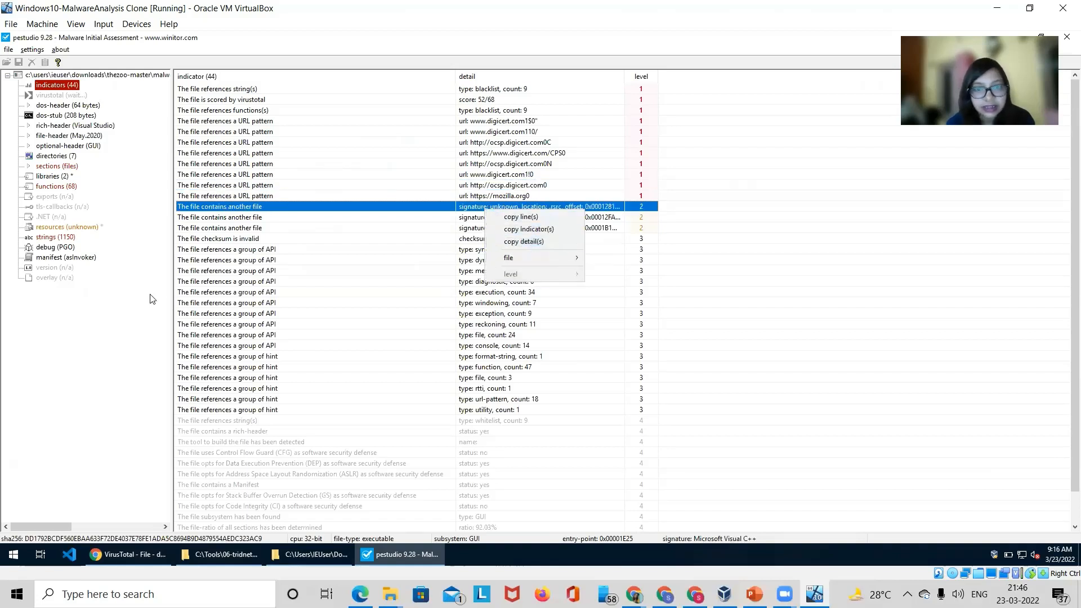
pyautogui.moveTo(582, 261)
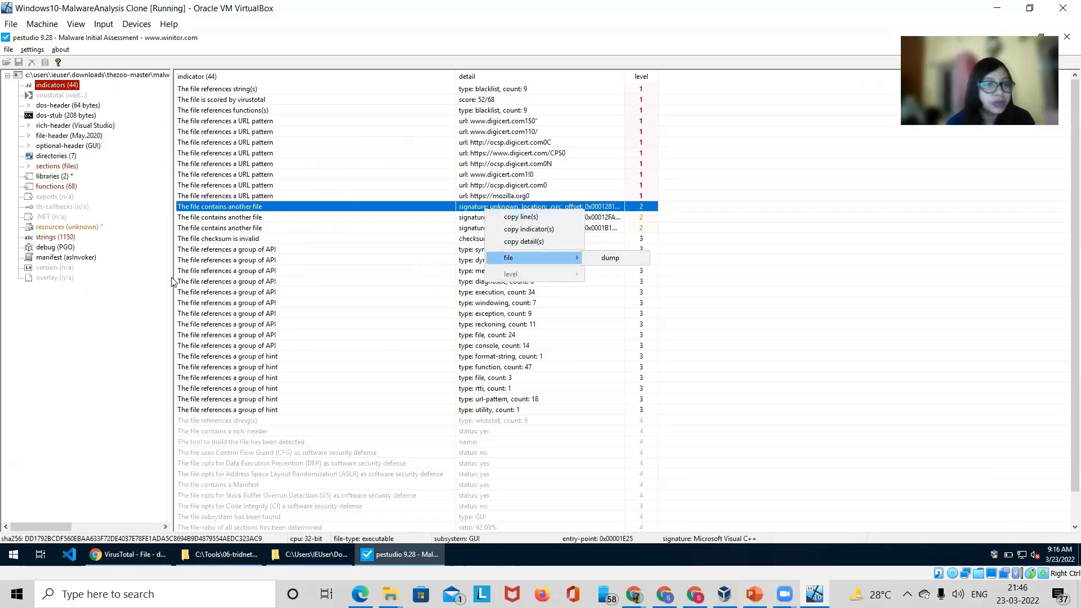
pyautogui.click(69, 397)
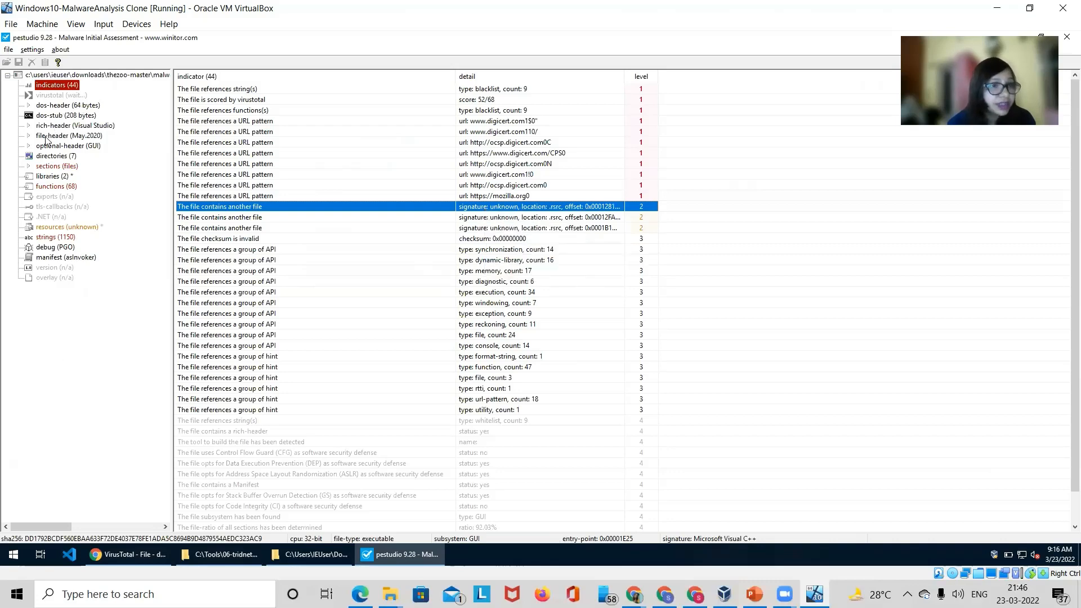
# - Review the sample's directories and its imported libraries kernel32.dll and user32.dll
pyautogui.click(49, 156)
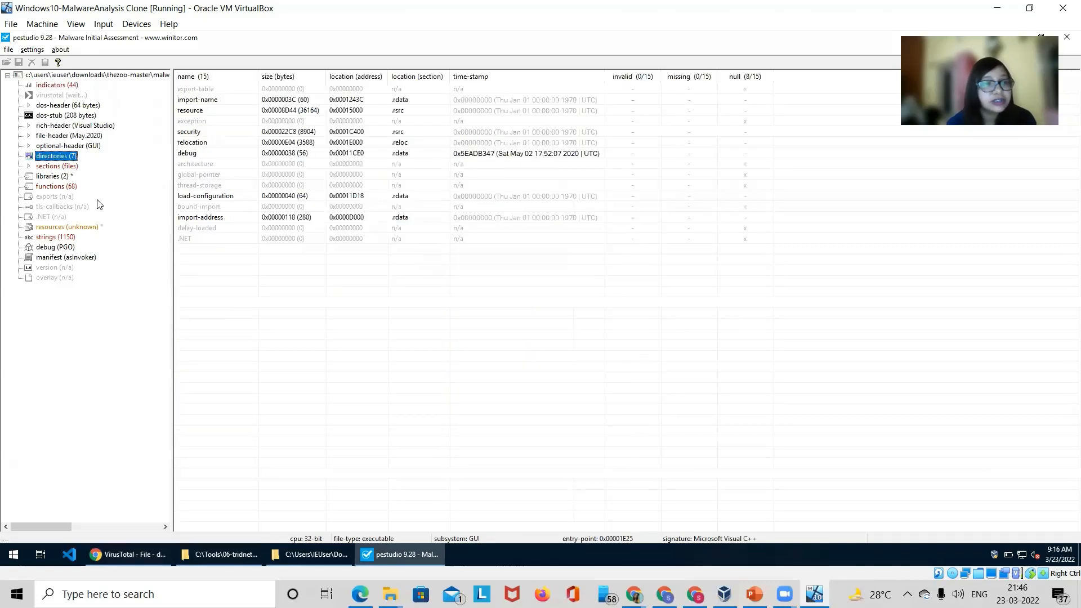
pyautogui.click(49, 177)
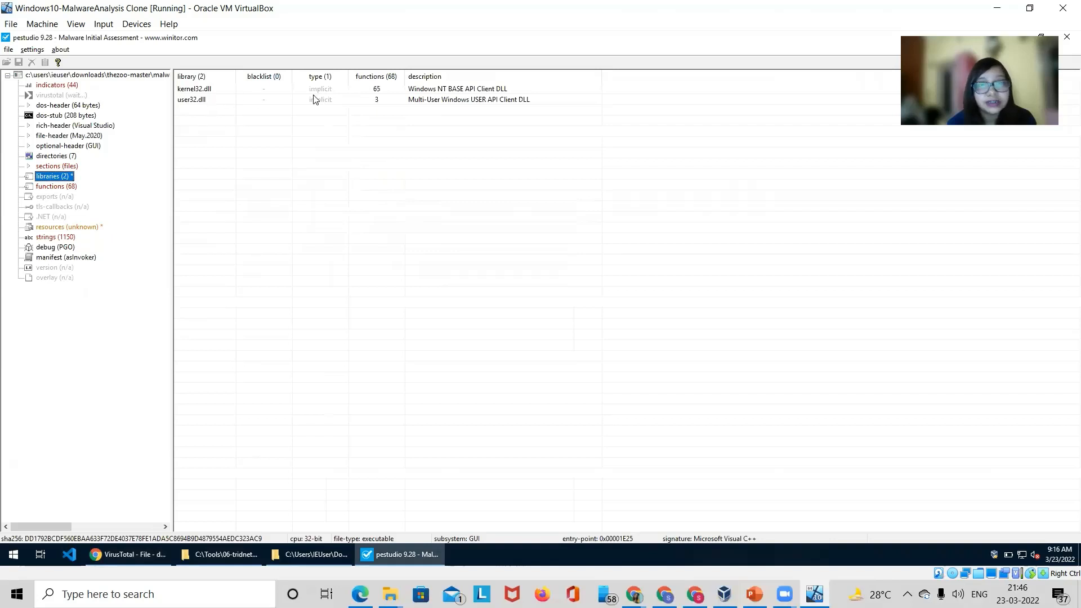
pyautogui.click(450, 91)
pyautogui.click(440, 100)
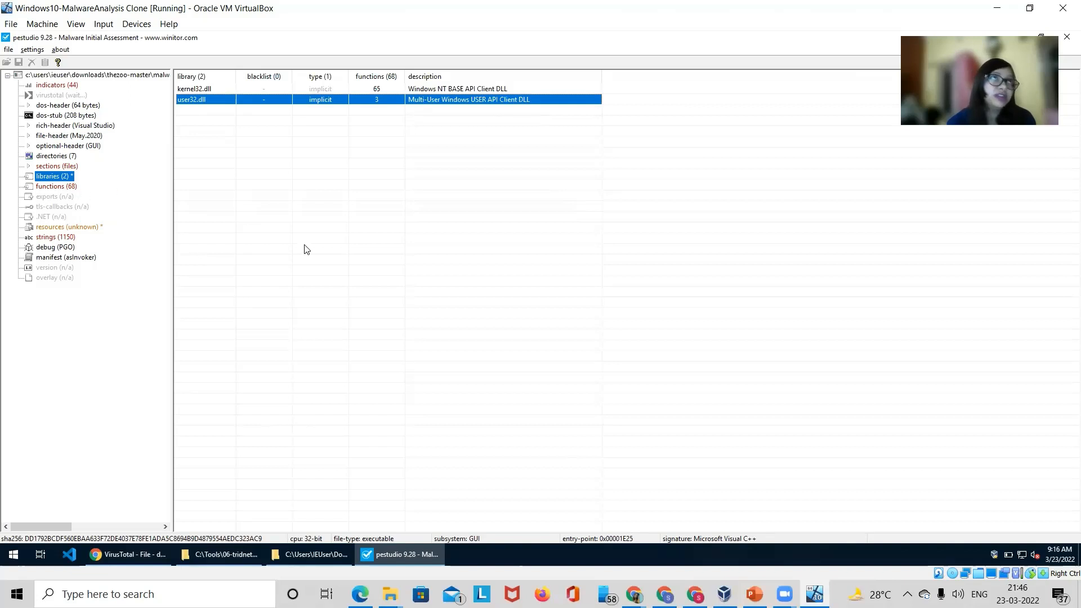
# - Examine the imported functions for blacklisted entries such as TerminateProcess, GetCurrentProcessId and WriteFile
pyautogui.click(51, 186)
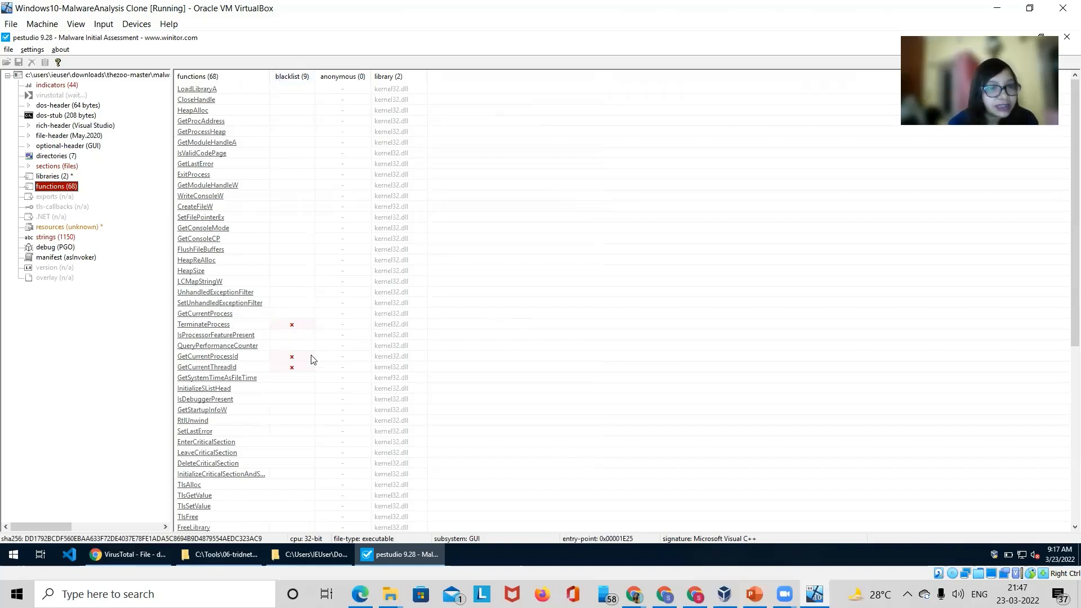
pyautogui.click(216, 327)
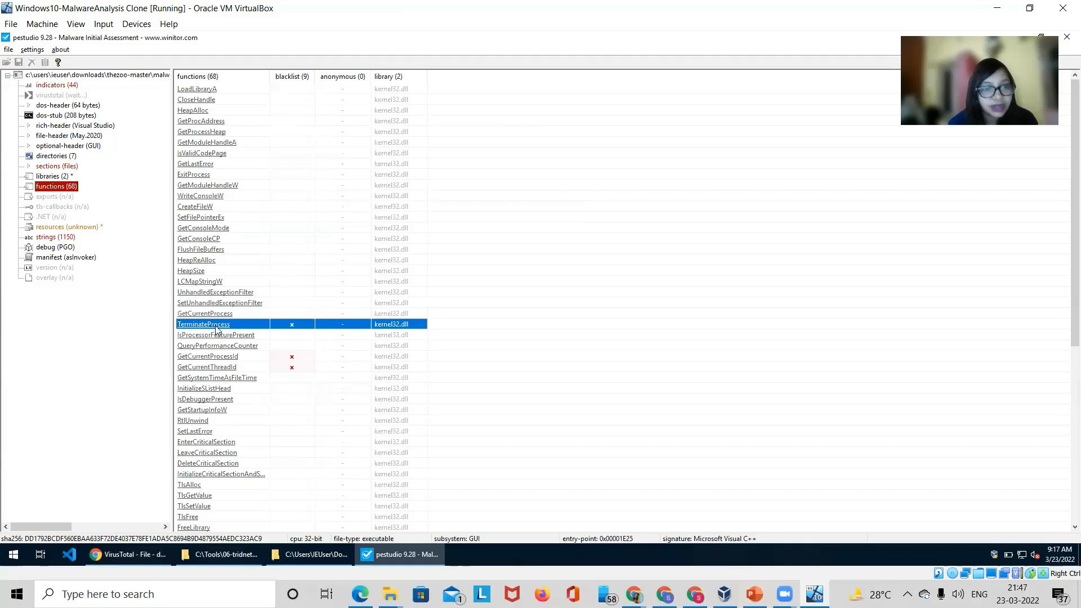
pyautogui.click(217, 357)
pyautogui.scroll(-4, 276, 464)
pyautogui.scroll(-1, 276, 470)
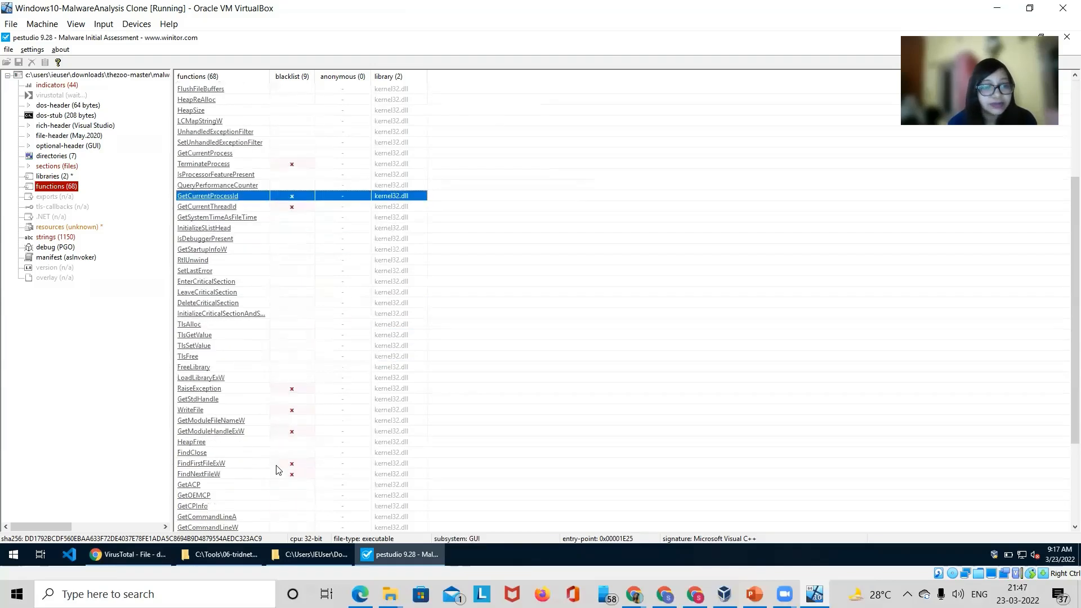
pyautogui.click(193, 412)
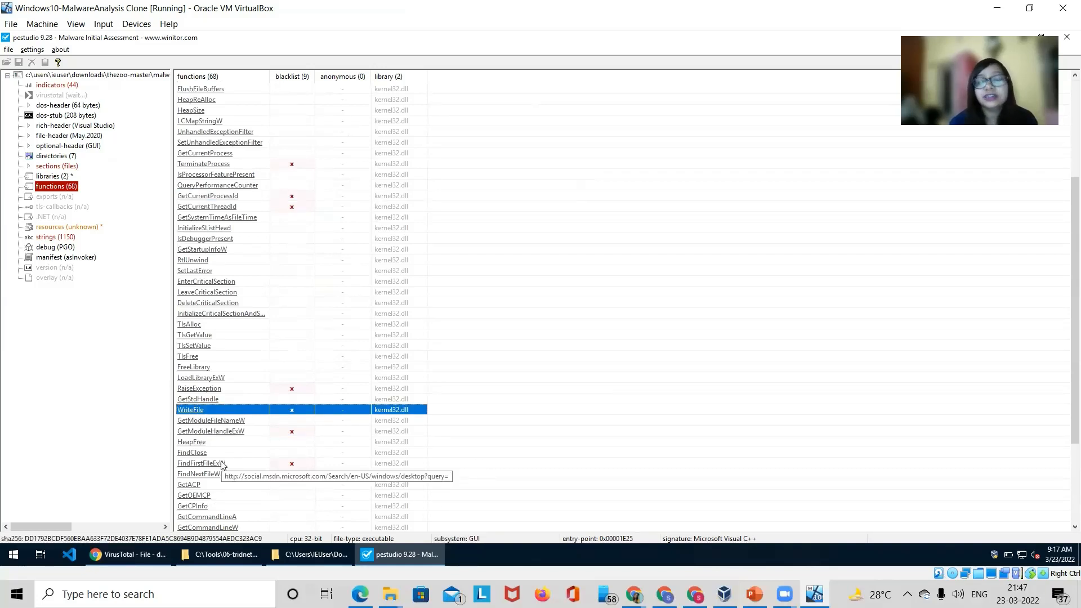
pyautogui.scroll(-3, 222, 466)
pyautogui.scroll(-1, 223, 465)
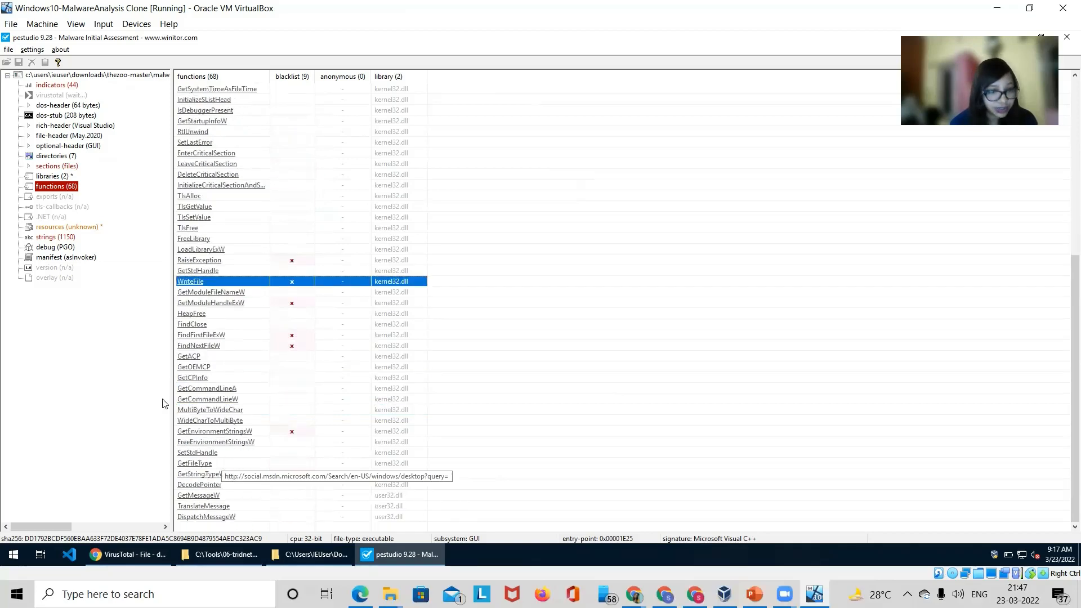
# - Check the debug information and read through the sample's strings, from the URL patterns and function names to the unclassified values
pyautogui.click(57, 248)
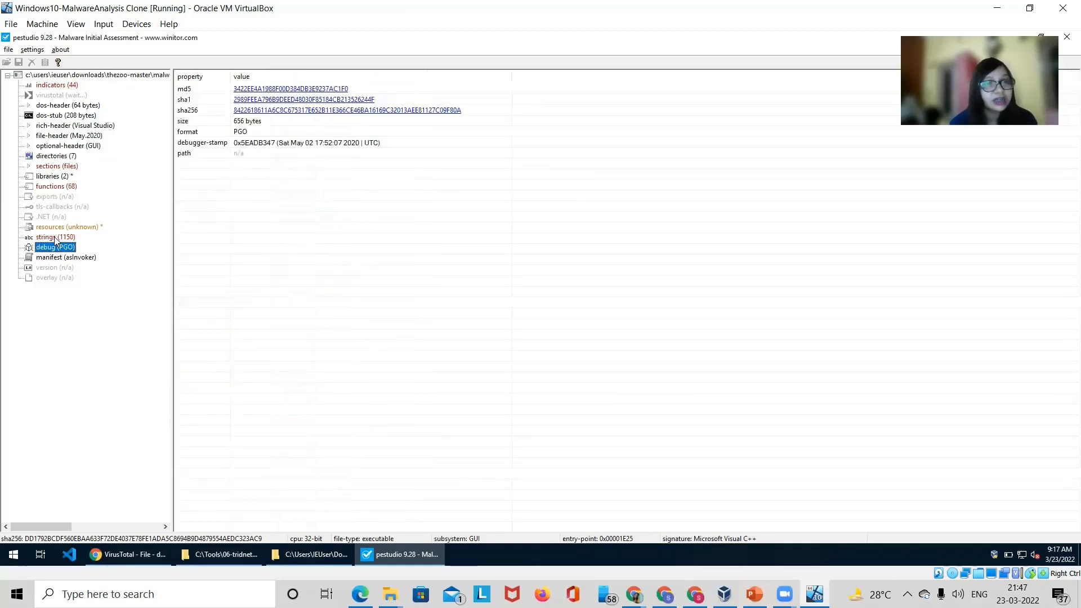
pyautogui.click(55, 238)
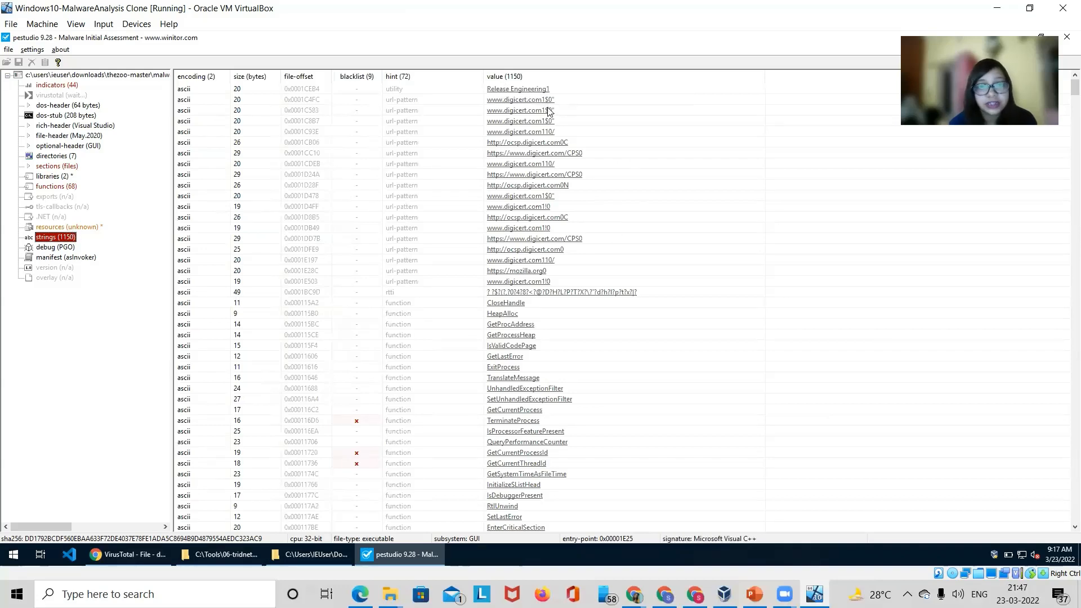
pyautogui.scroll(-10, 575, 362)
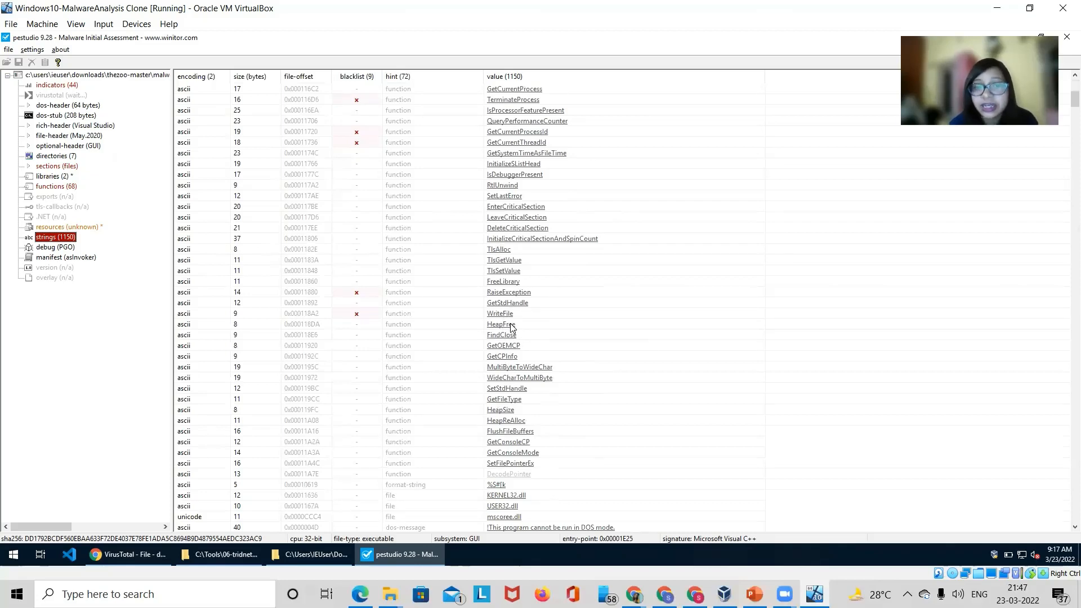
pyautogui.scroll(-2, 540, 465)
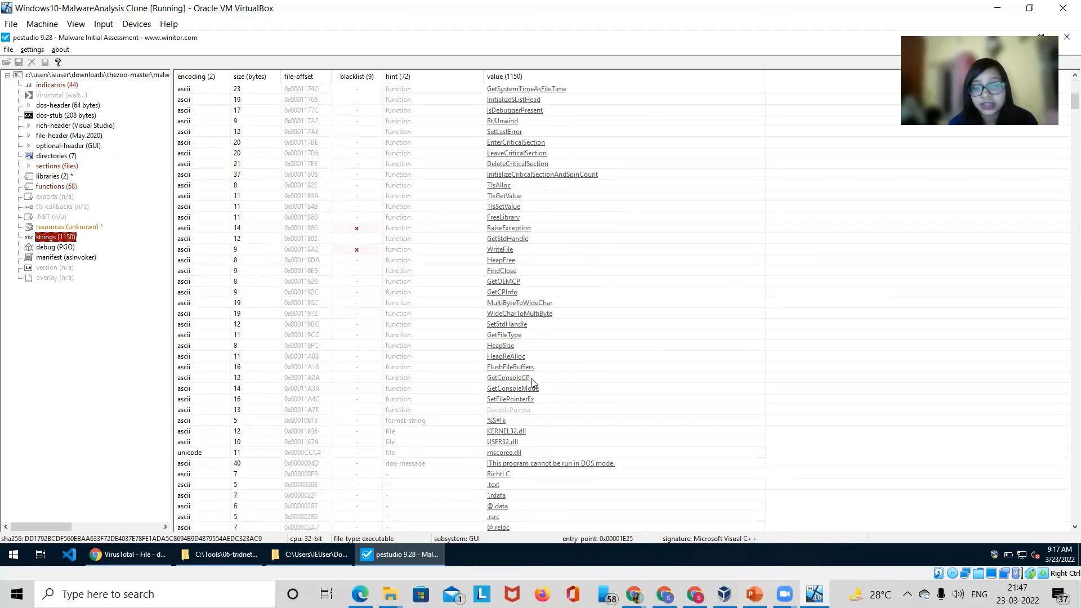
pyautogui.scroll(-6, 580, 465)
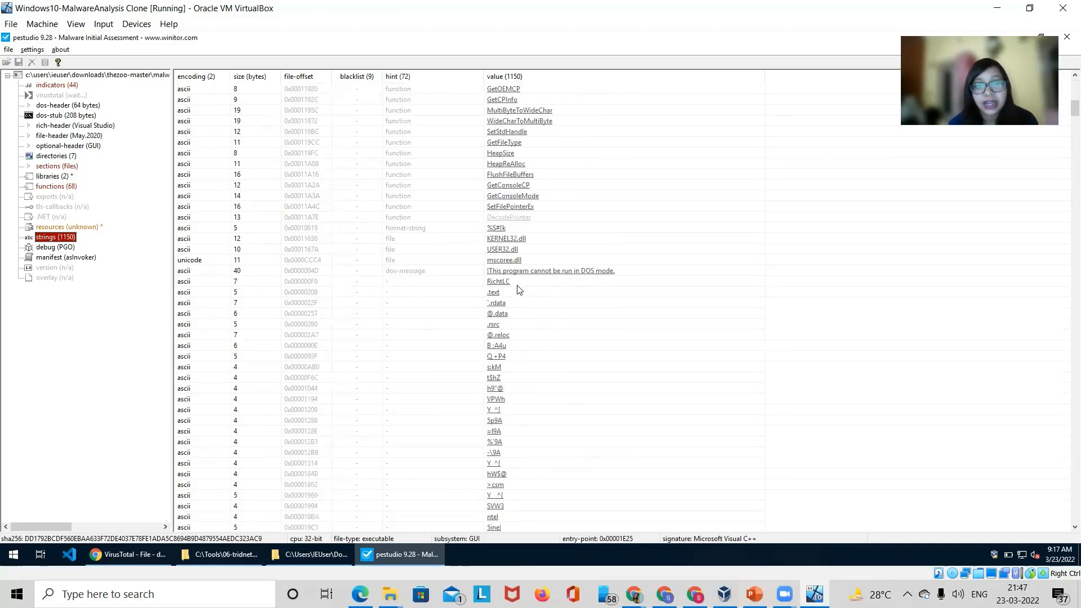
pyautogui.scroll(-6, 597, 327)
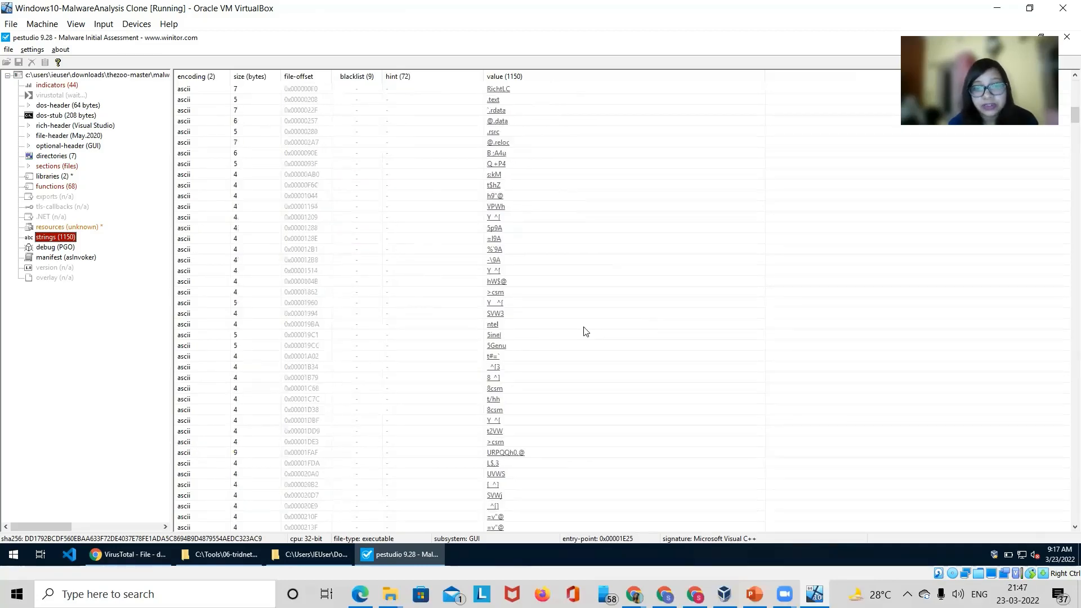
pyautogui.scroll(7, 586, 331)
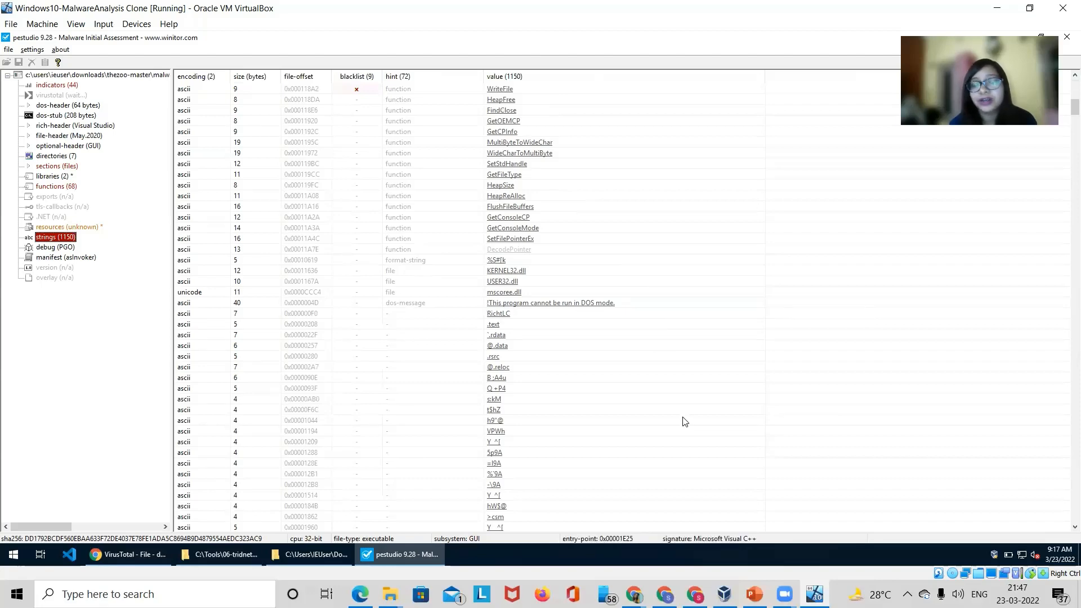
pyautogui.scroll(-18, 685, 421)
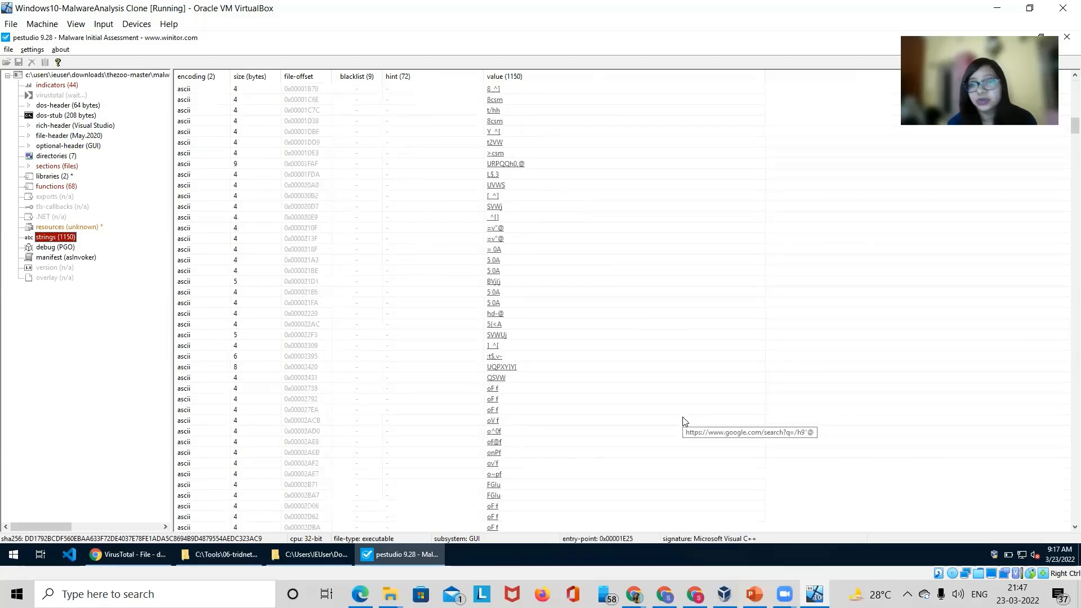
pyautogui.scroll(-20, 600, 338)
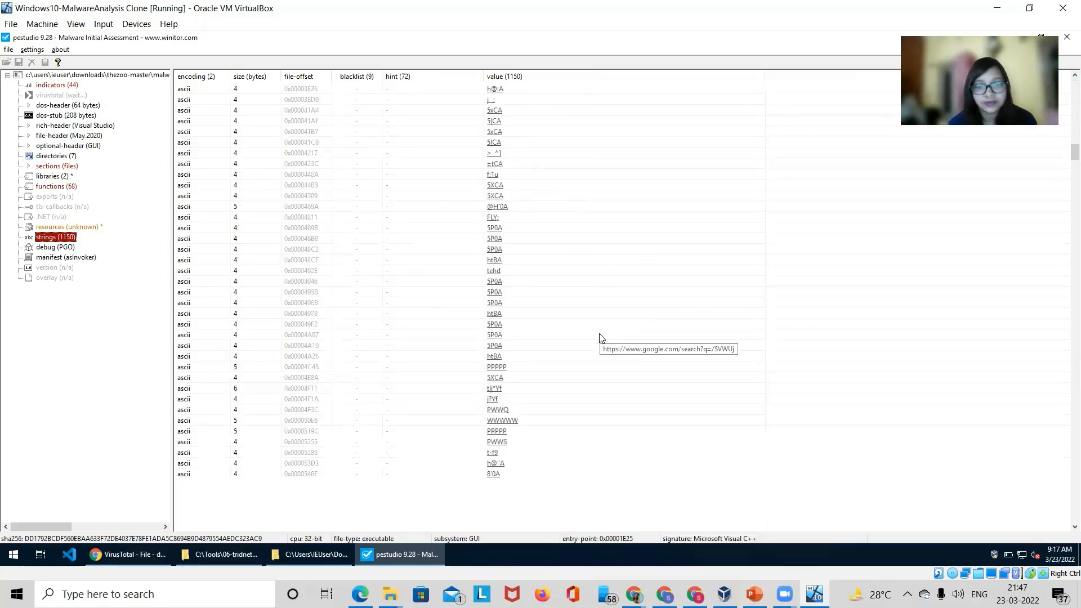
pyautogui.scroll(-15, 600, 338)
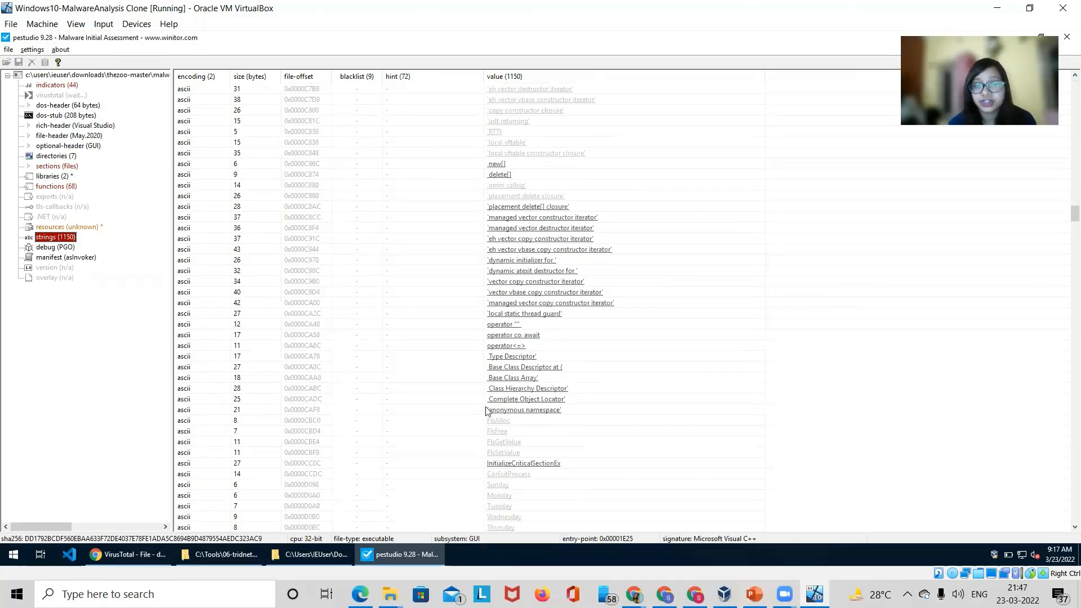
pyautogui.scroll(-14, 583, 477)
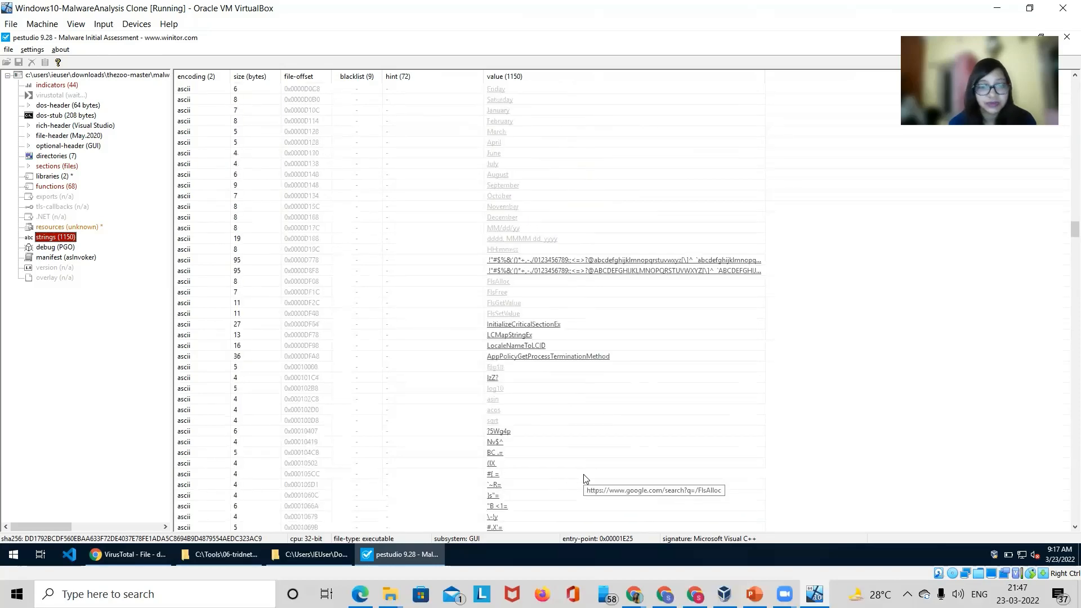
# - View the properties of the sample's sections and the VirusTotal engine results inside pestudio
pyautogui.click(53, 187)
pyautogui.click(53, 166)
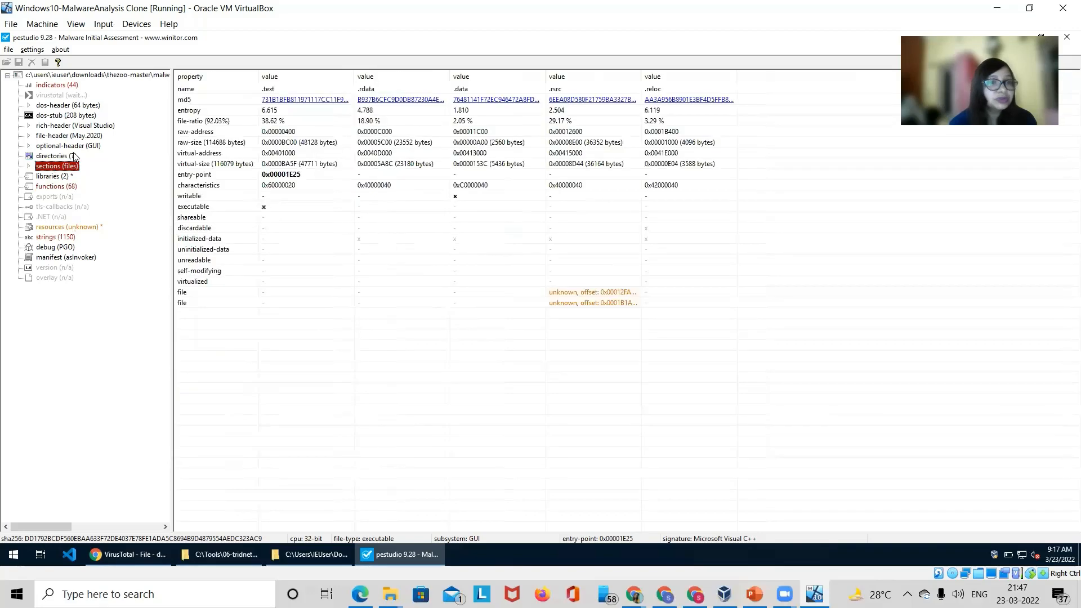
pyautogui.click(57, 96)
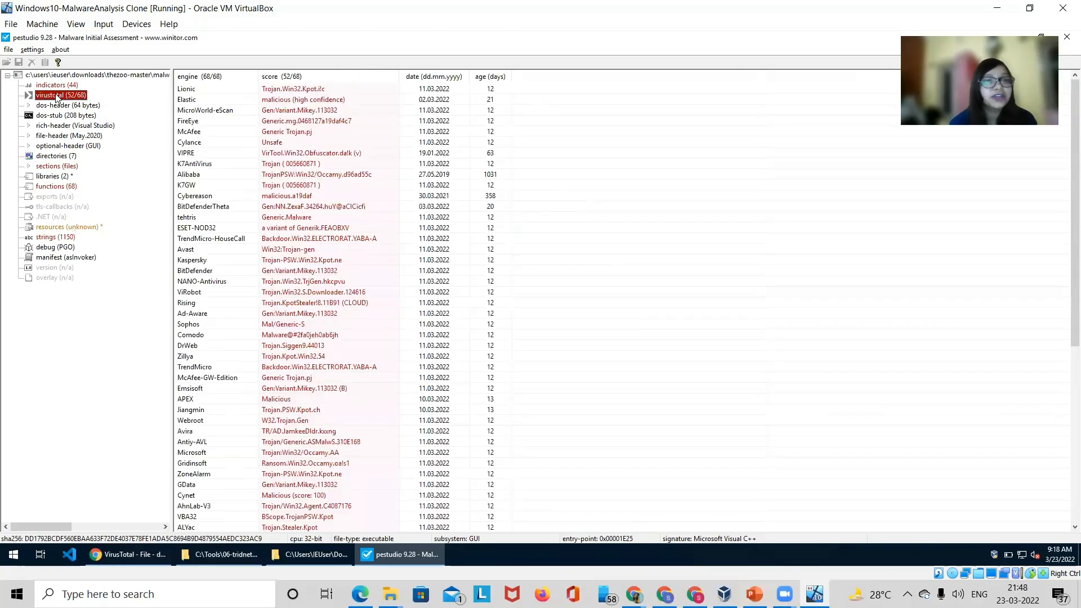